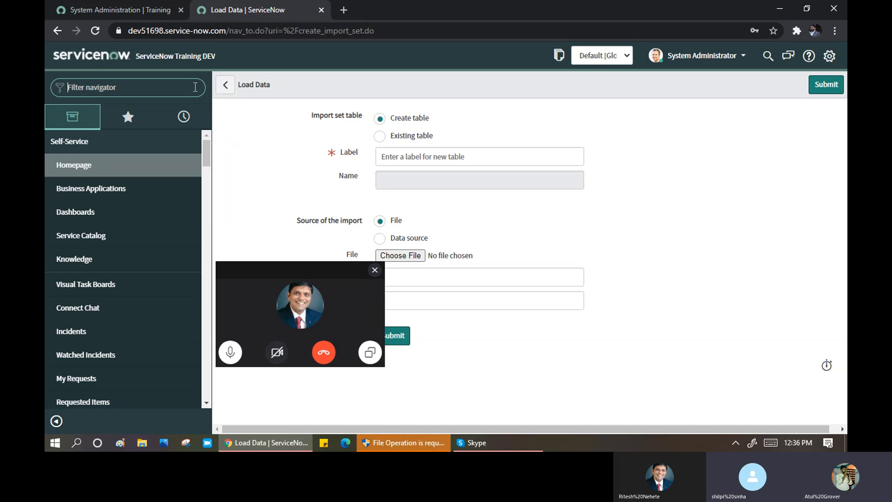
Leave the Load Data form and open the instance homepage.
click(253, 205)
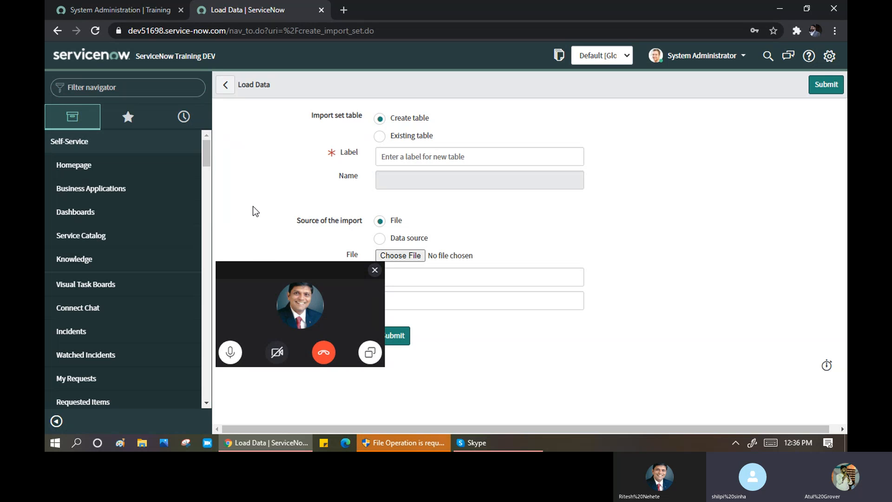
drag(263, 268, 266, 249)
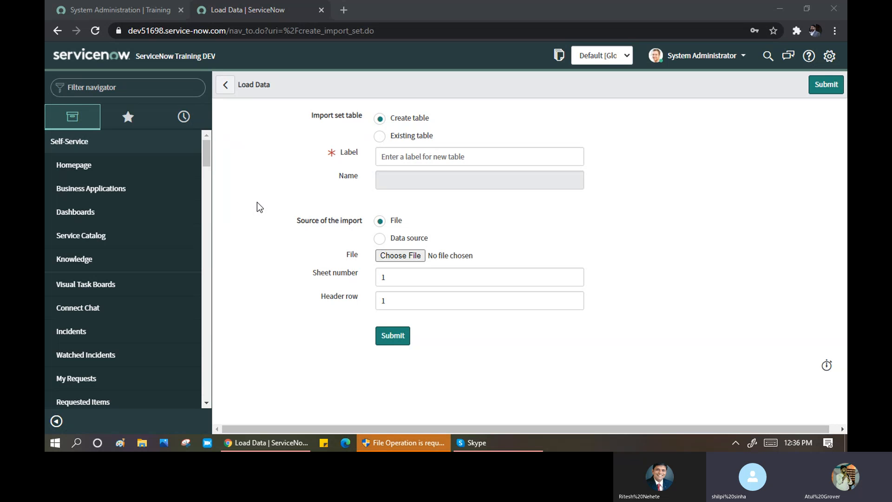
click(74, 166)
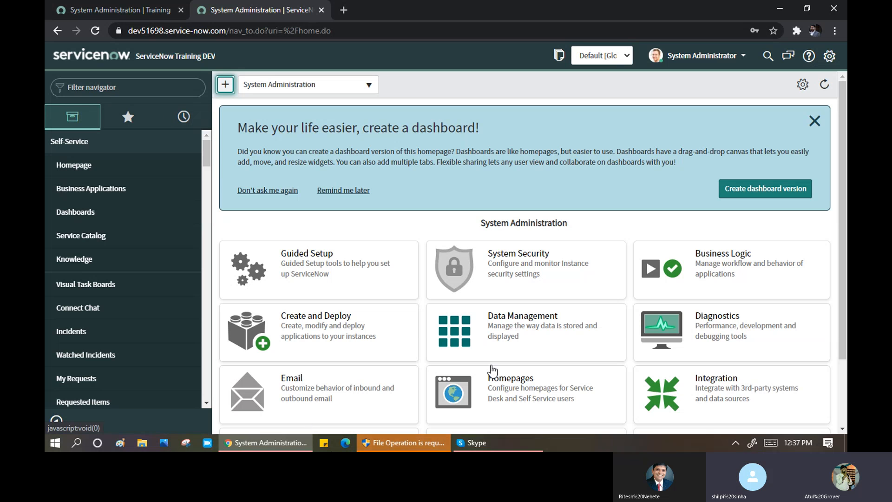
Open the Training_group workbook from the Downloads folder in Excel and check the group names in rows 2 and 3.
click(142, 443)
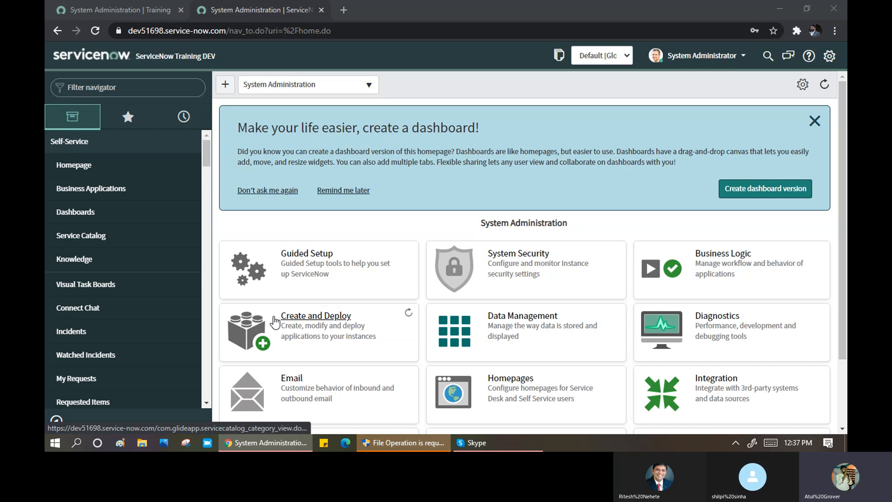
key(super+e)
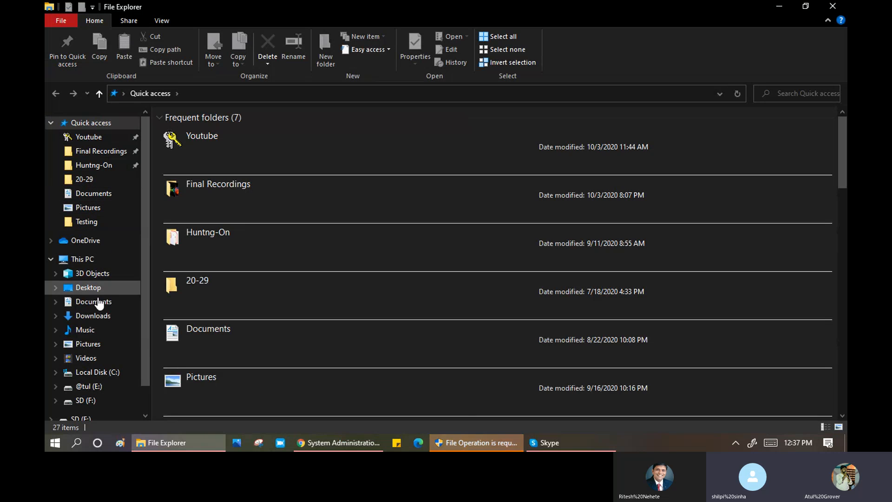
click(96, 316)
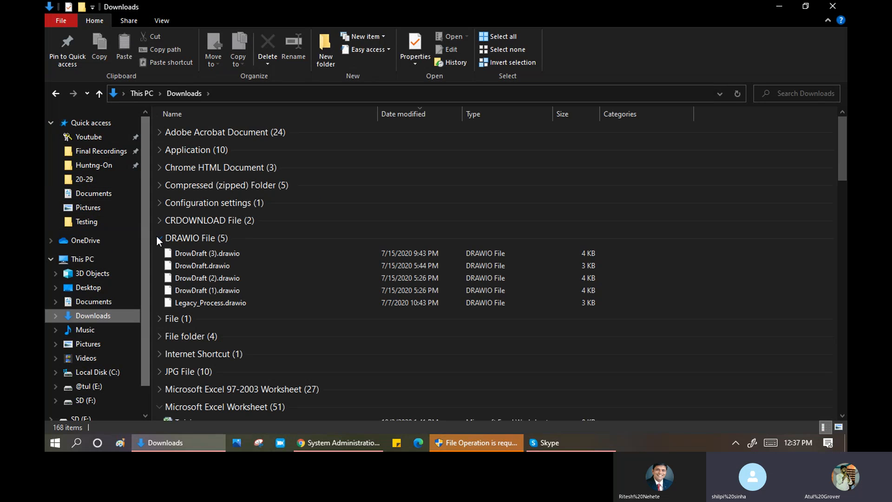
click(156, 238)
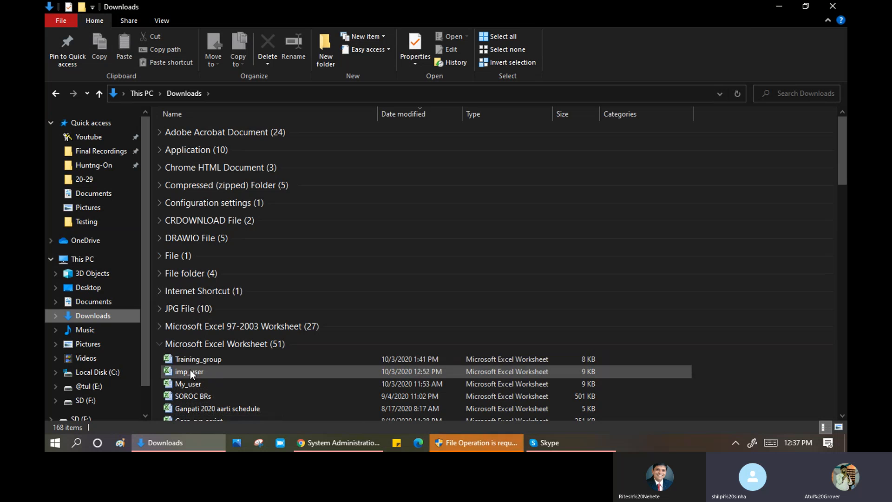
click(208, 360)
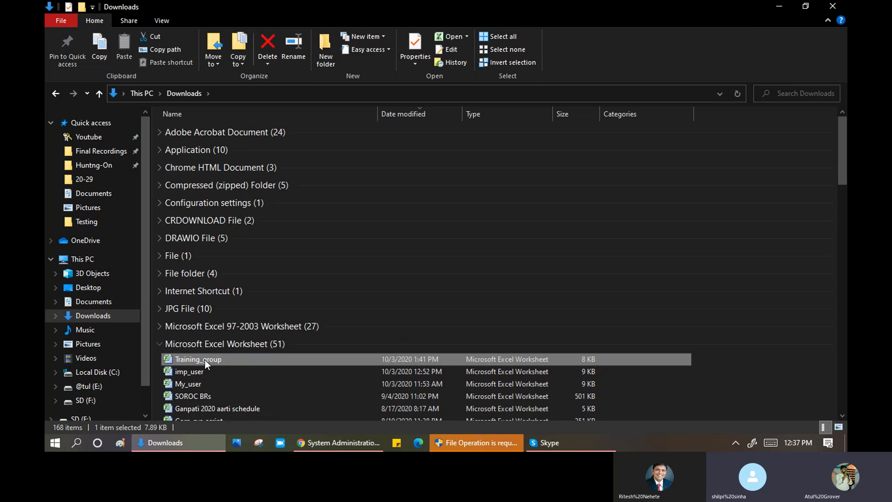
double_click(205, 359)
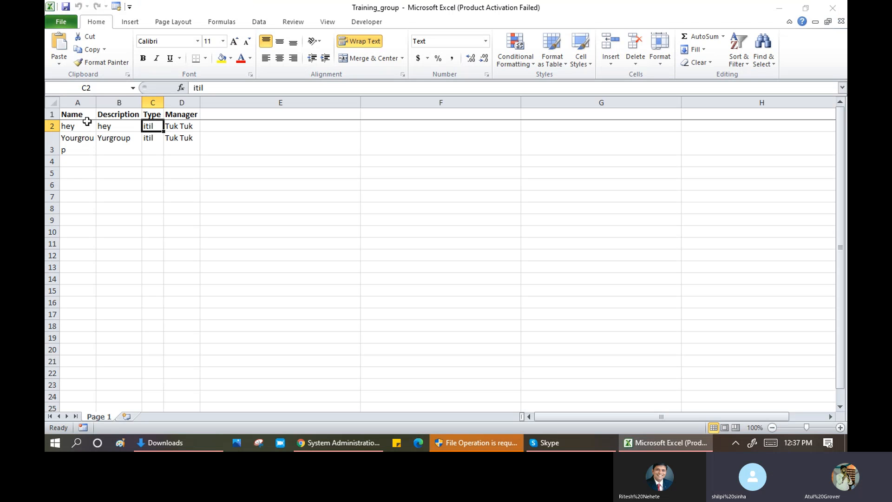
click(71, 126)
click(76, 137)
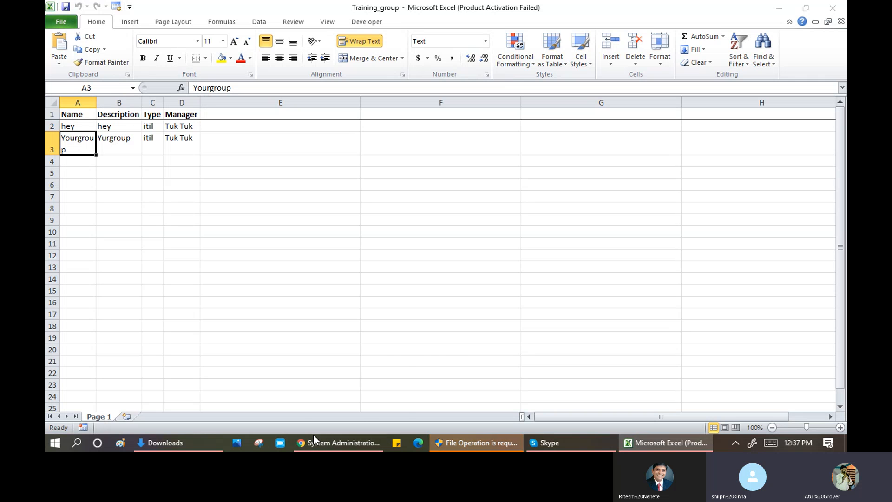
Switch back to ServiceNow in Chrome, filter the navigator for "load dat" and open the Load Data module.
mouse_move(329, 447)
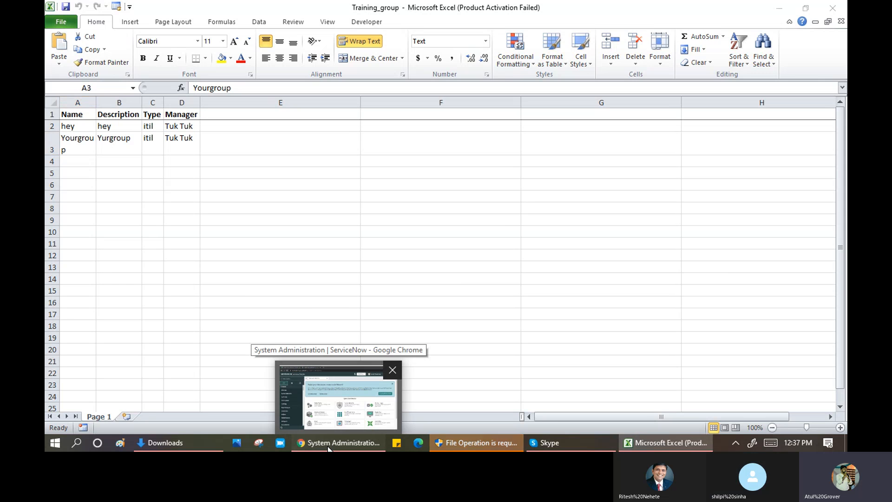
click(328, 445)
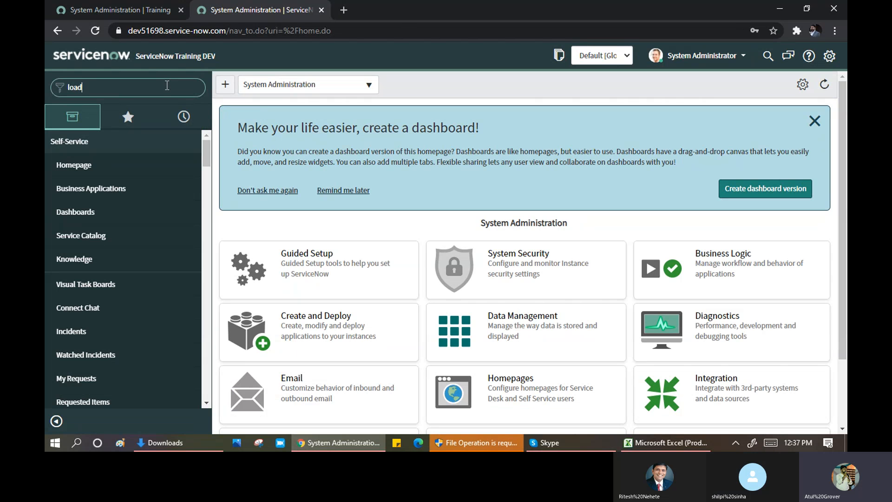
text(dat)
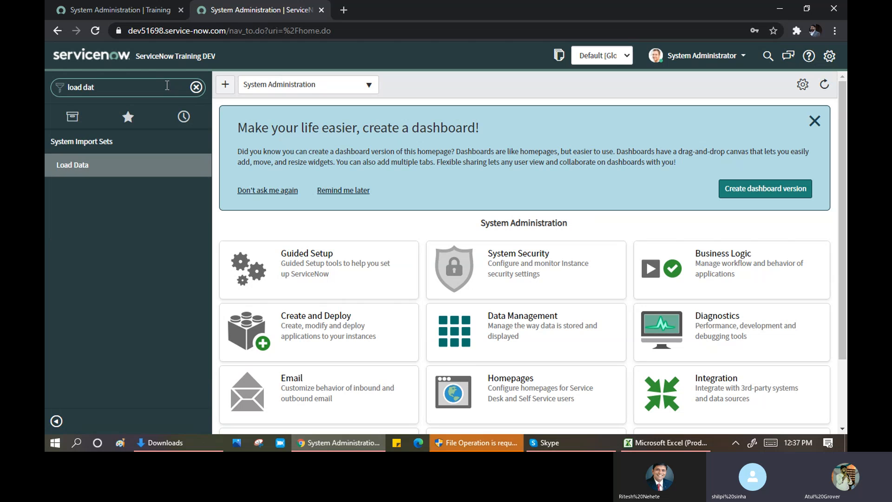
click(72, 167)
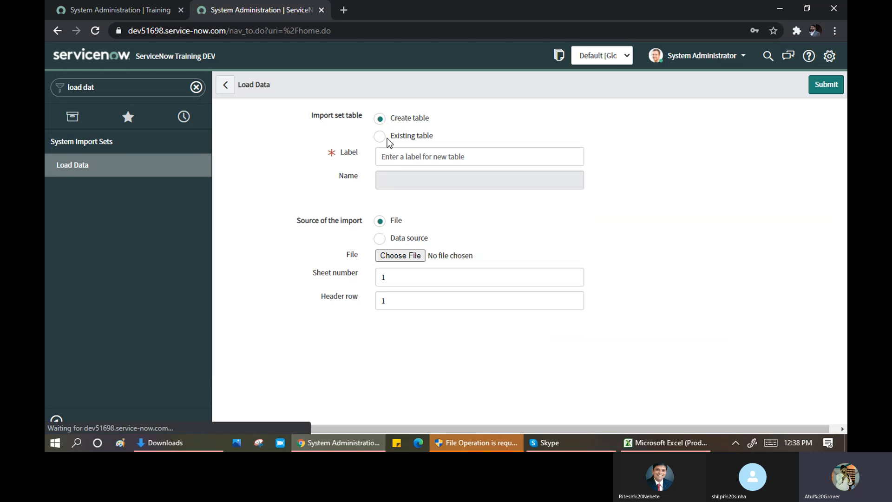
Label the new import set table Training_Demo_Group.
click(406, 160)
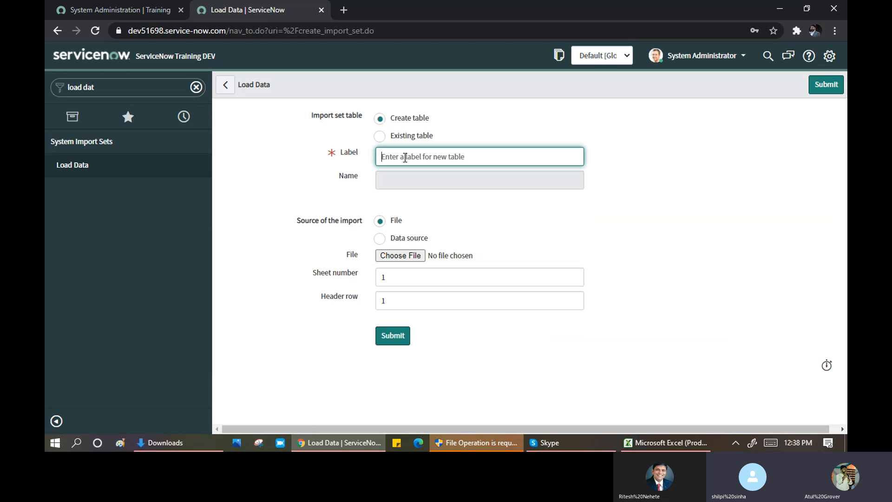
text(Training)
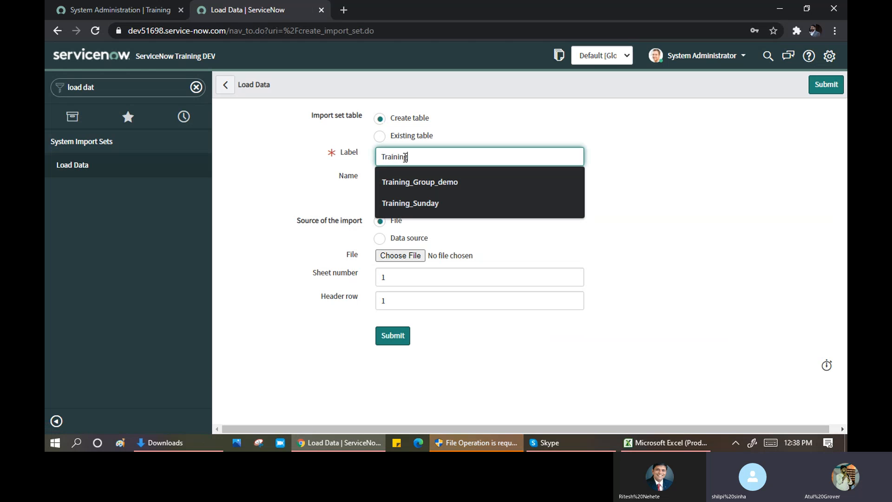
text(_Demo_Group)
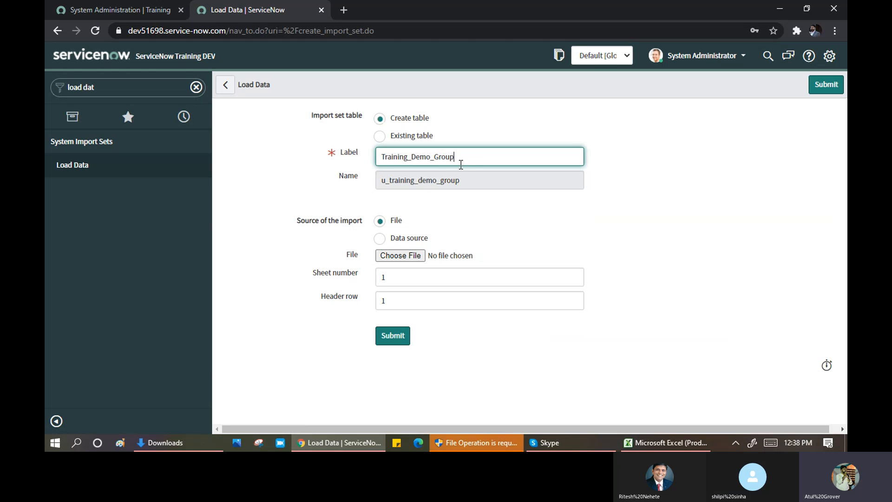
Choose Training_group.xlsx from the Downloads folder as the import source file.
click(396, 257)
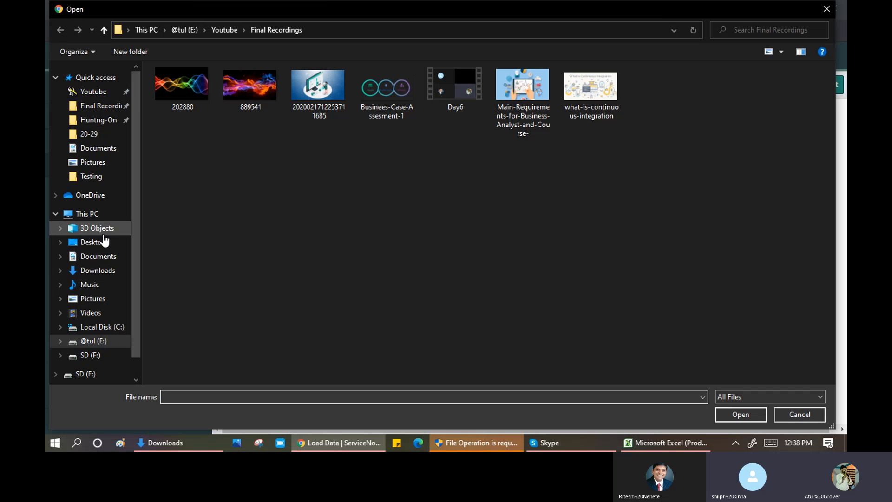
click(103, 272)
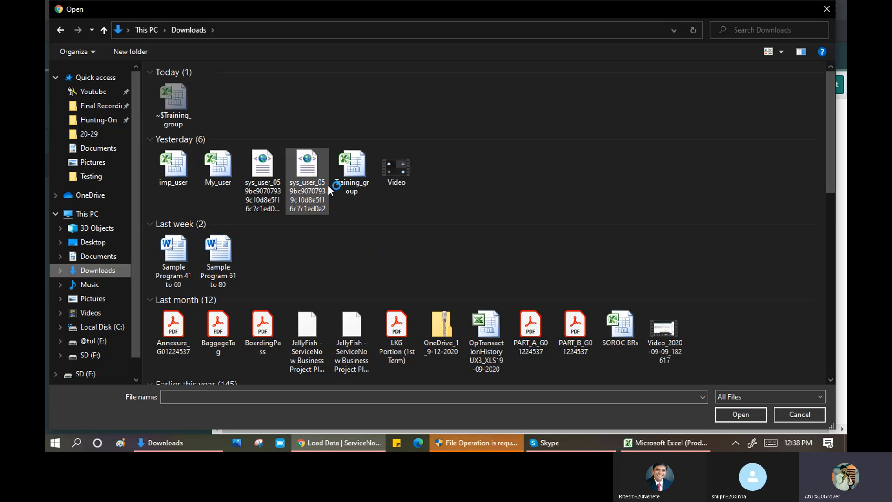
click(347, 176)
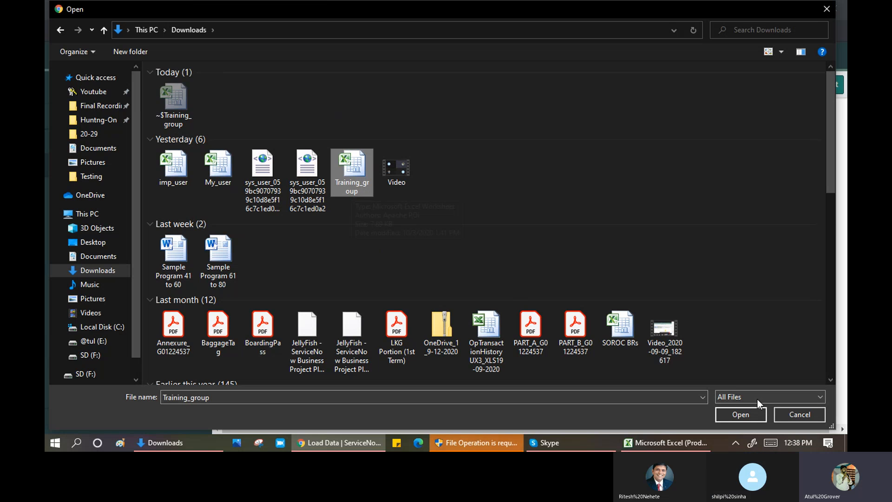
click(741, 415)
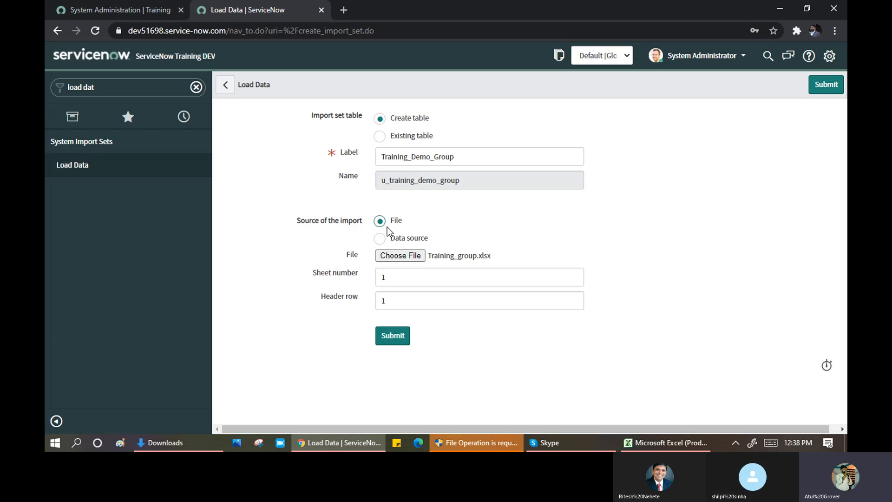
Check the sheet number and header row, submit the data load, and review the processed and inserted counts.
click(393, 277)
click(387, 301)
click(404, 338)
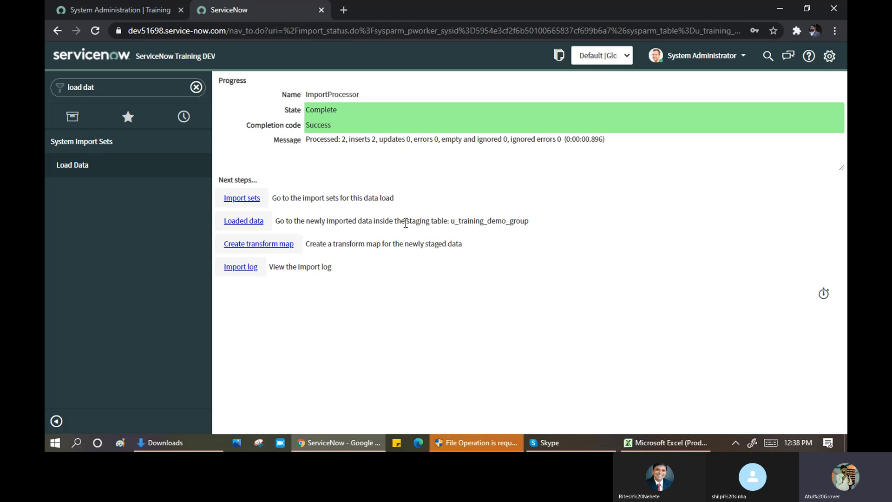
drag(316, 138, 349, 139)
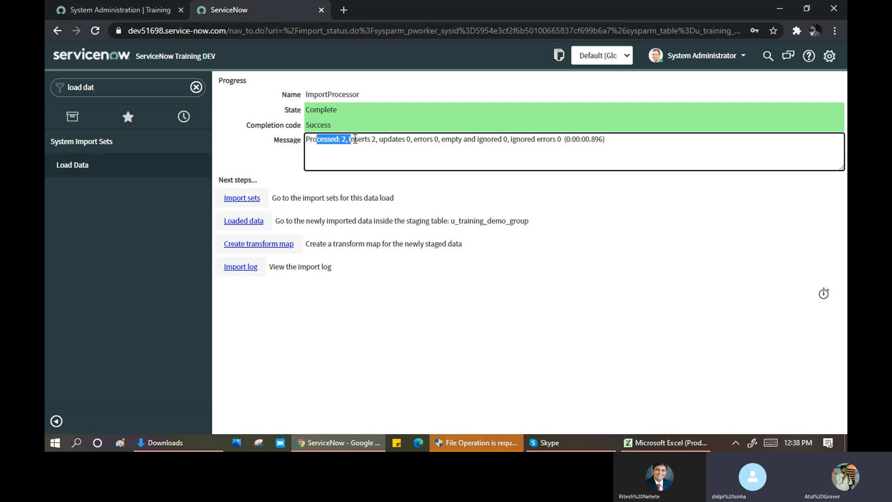
drag(374, 141, 378, 140)
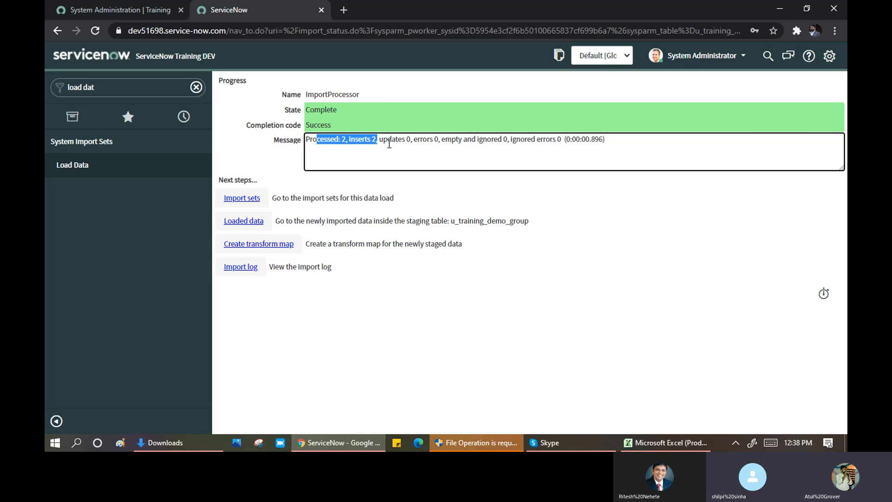
Create a transform map named Group_Demo for the staged data with Training_Demo_Group as the source table.
click(278, 246)
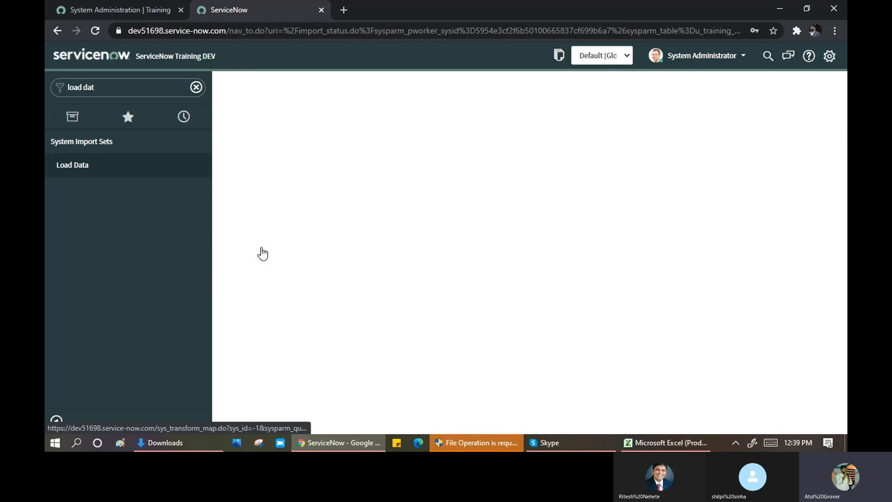
click(354, 129)
text(Group_Demo)
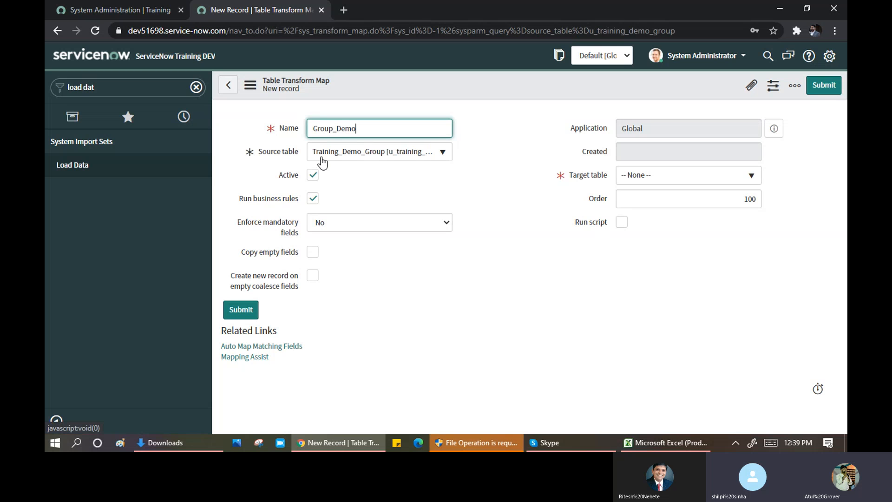
click(358, 152)
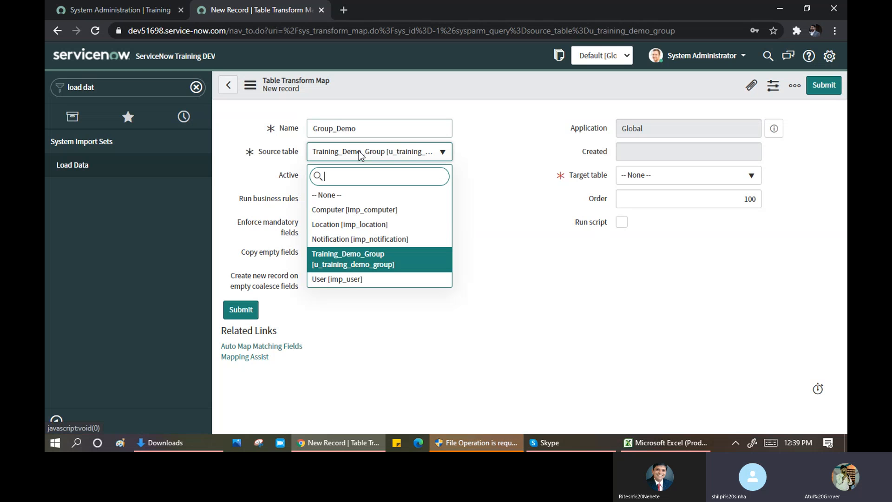
click(359, 263)
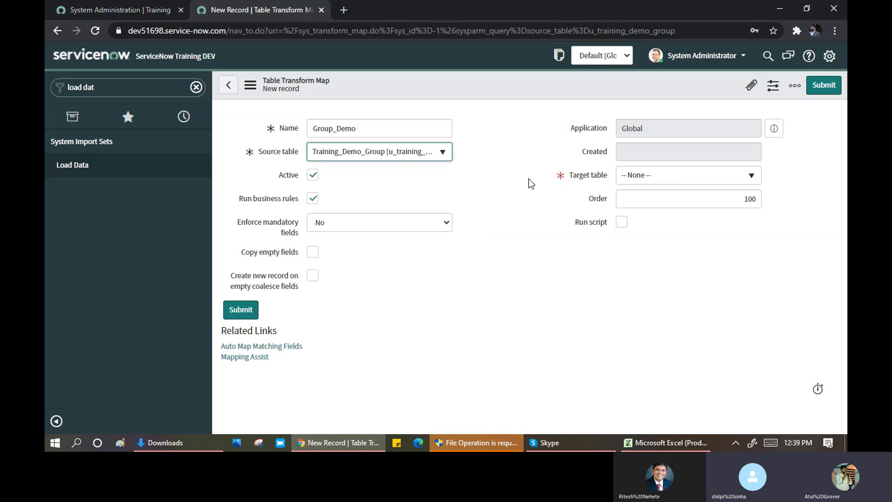
Set the transform map's target table to Group [sys_user_group].
click(684, 179)
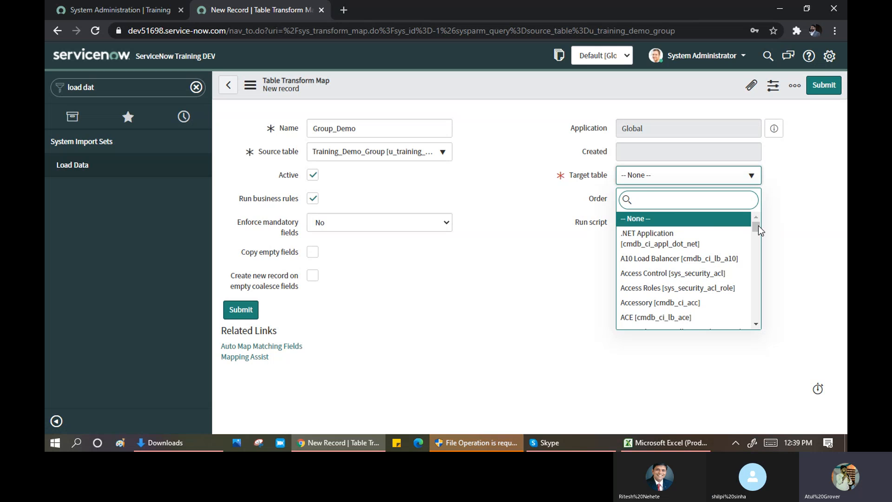
text(sys_user_group)
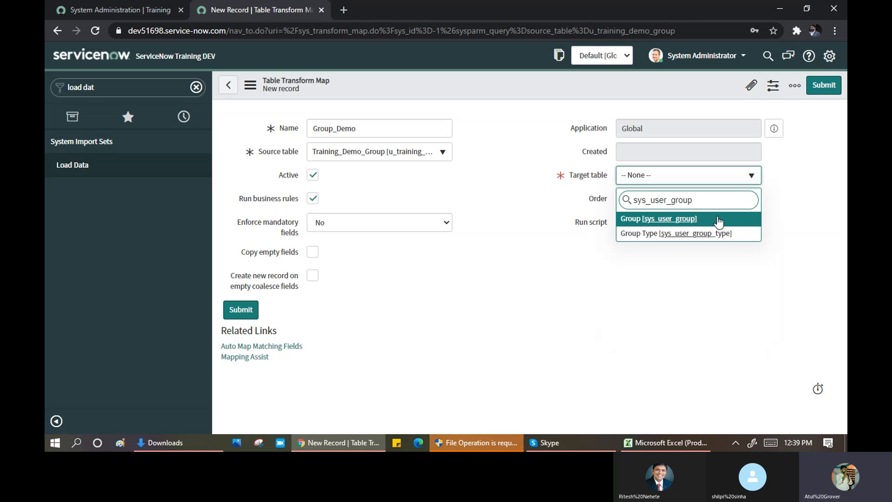
click(674, 219)
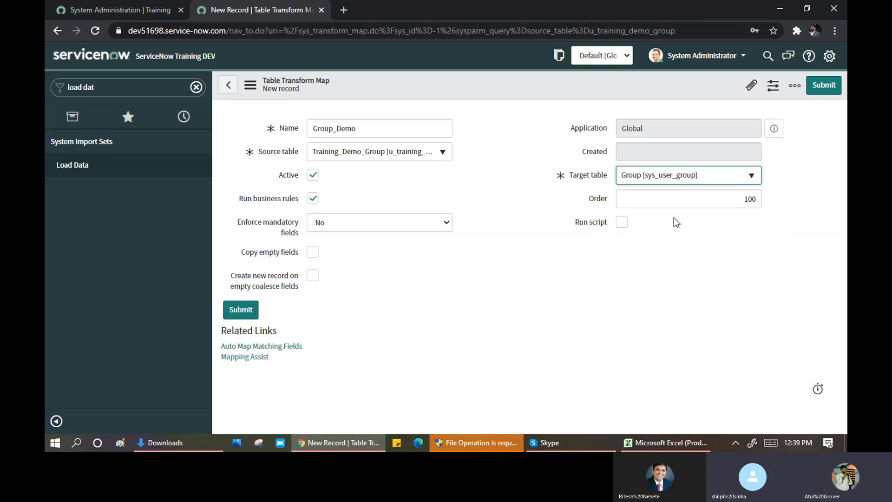
Switch to the Training_group workbook in Excel and review the column headers in row 1 from Name to Manager.
mouse_move(681, 448)
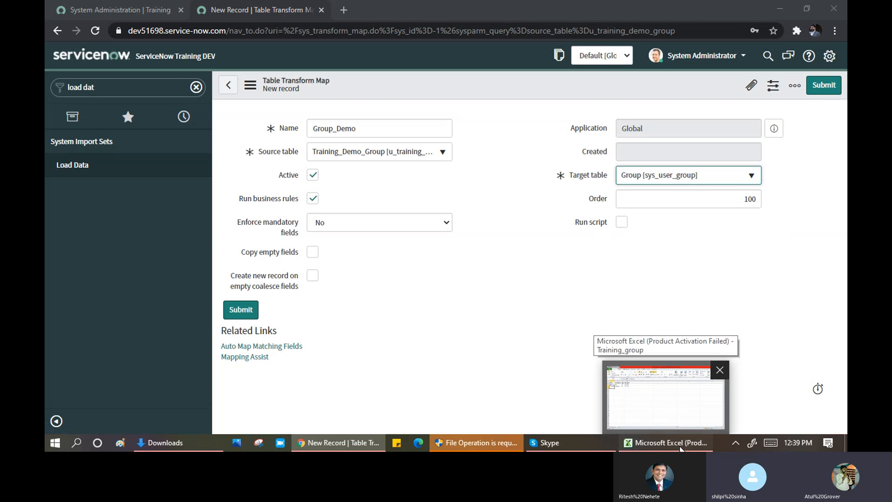
click(680, 444)
click(572, 338)
drag(72, 115, 168, 114)
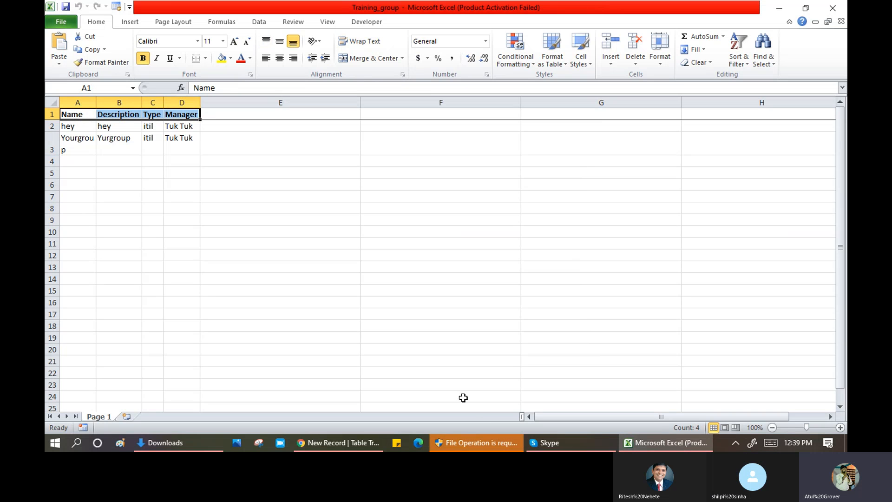
Switch back to ServiceNow in Chrome and save the Group_Demo transform map without leaving the record.
click(352, 441)
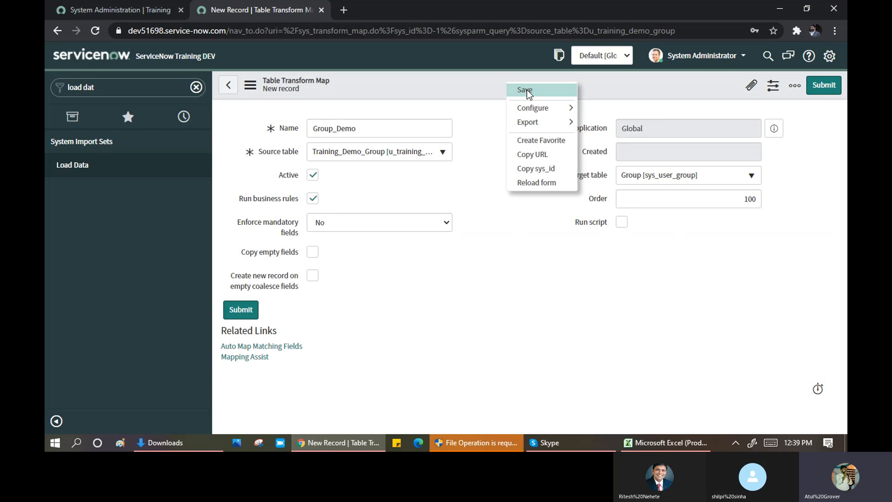
click(526, 90)
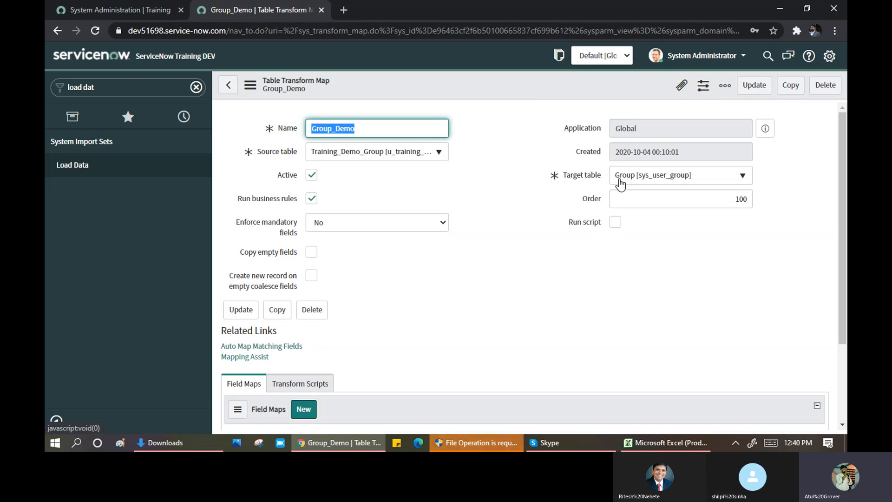
Look over the transform map's field maps list, then switch to the Training_group workbook in Excel and check the Name and Description headers.
click(494, 156)
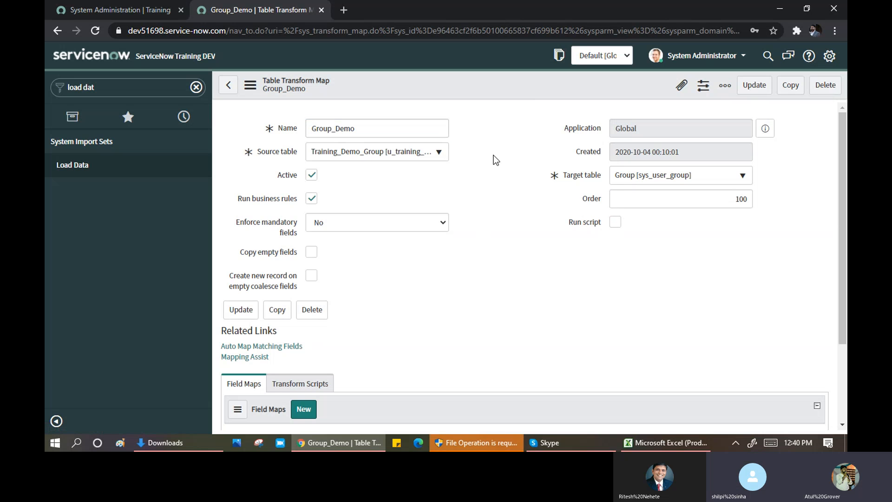
scroll(495, 160, down, 1)
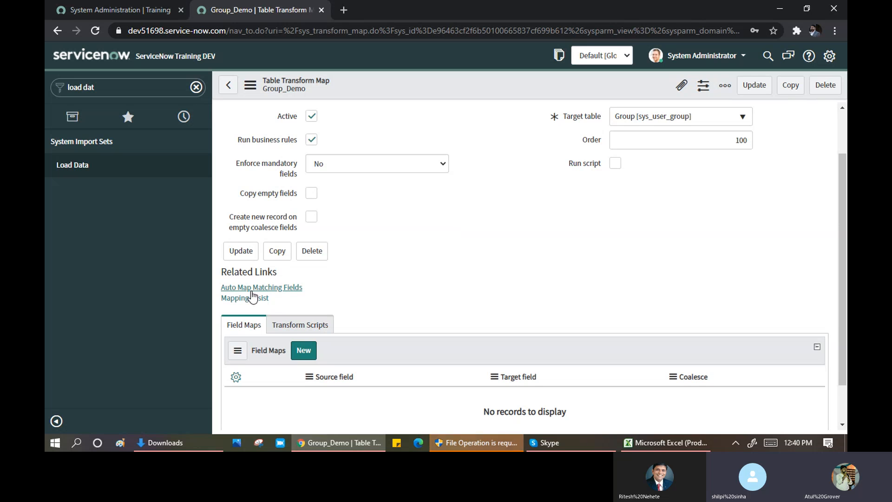
scroll(361, 260, down, 1)
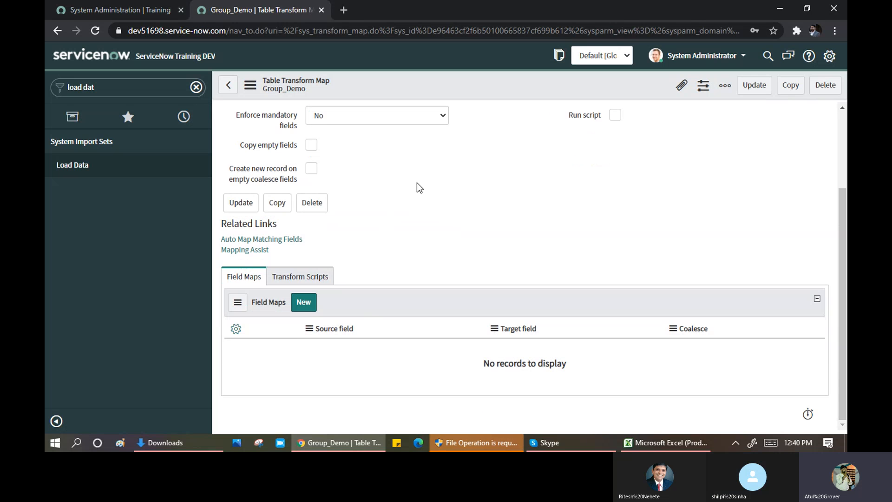
key(alt+Tab)
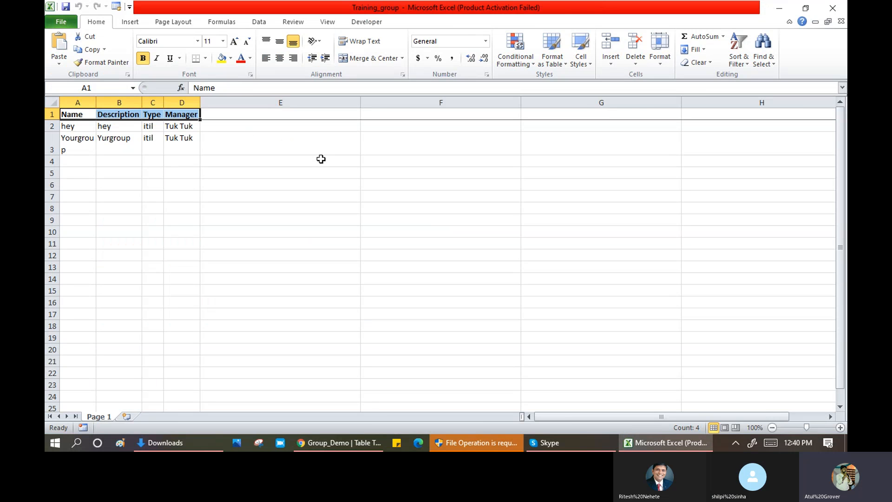
click(69, 114)
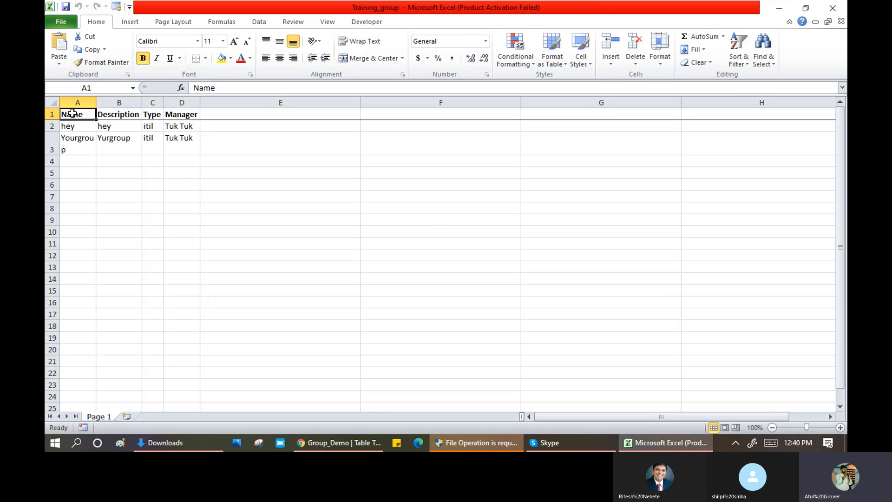
click(123, 114)
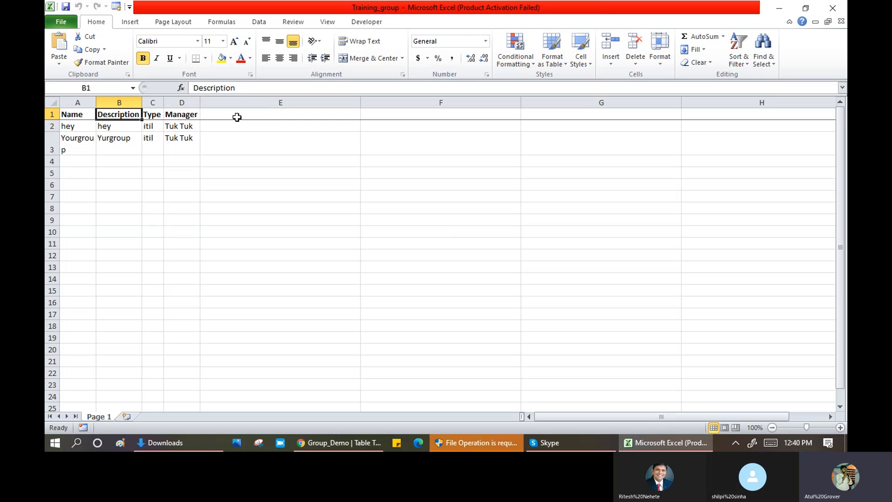
Switch back to ServiceNow in Chrome and auto-map the matching fields of the Group_Demo transform map.
mouse_move(359, 447)
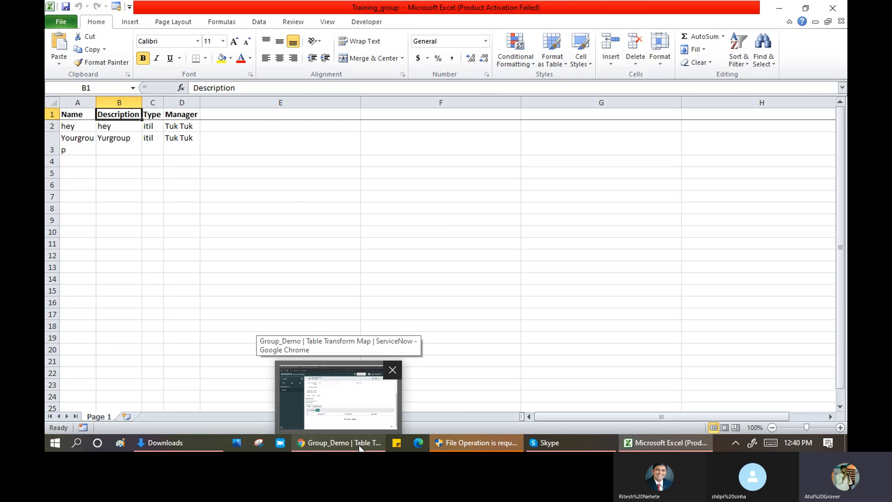
click(359, 443)
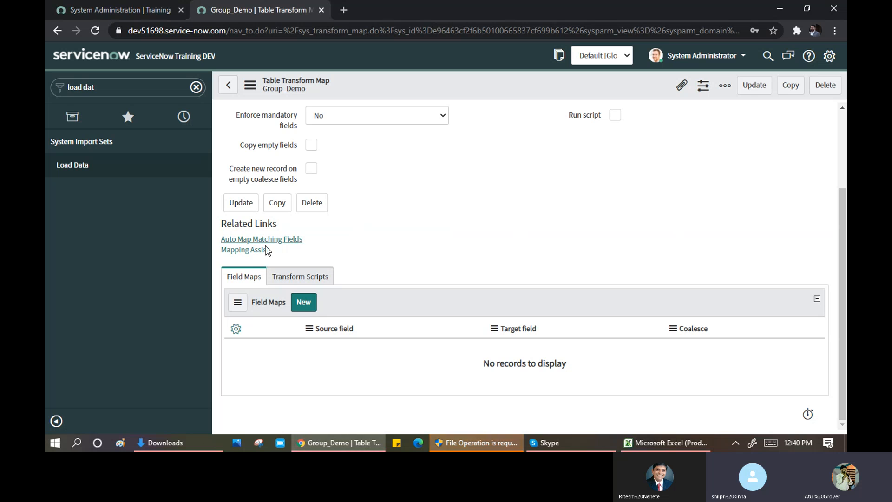
click(249, 240)
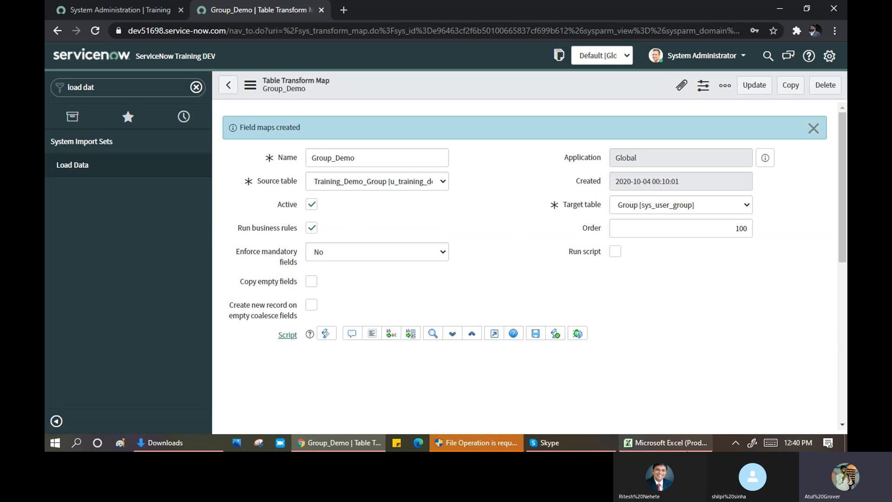
Compare the field maps created for Group_Demo with the column headers in the Excel workbook and return to Chrome.
mouse_move(684, 446)
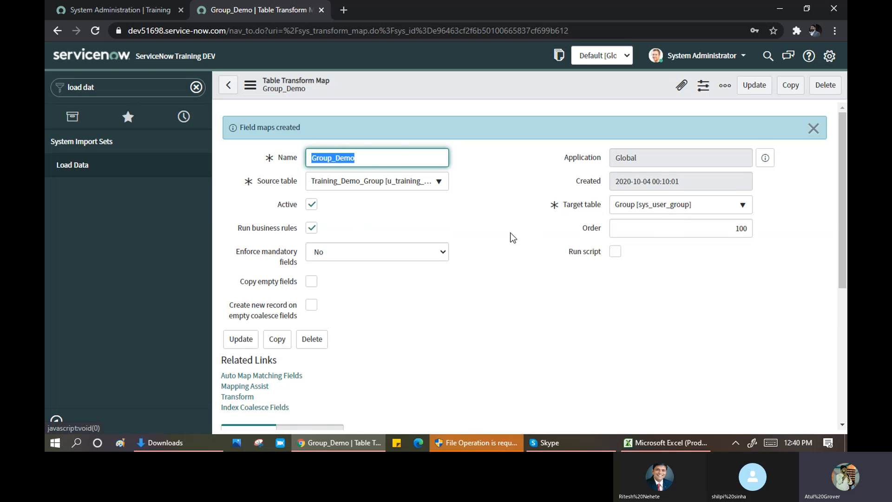
scroll(513, 222, down, 5)
scroll(514, 224, down, 1)
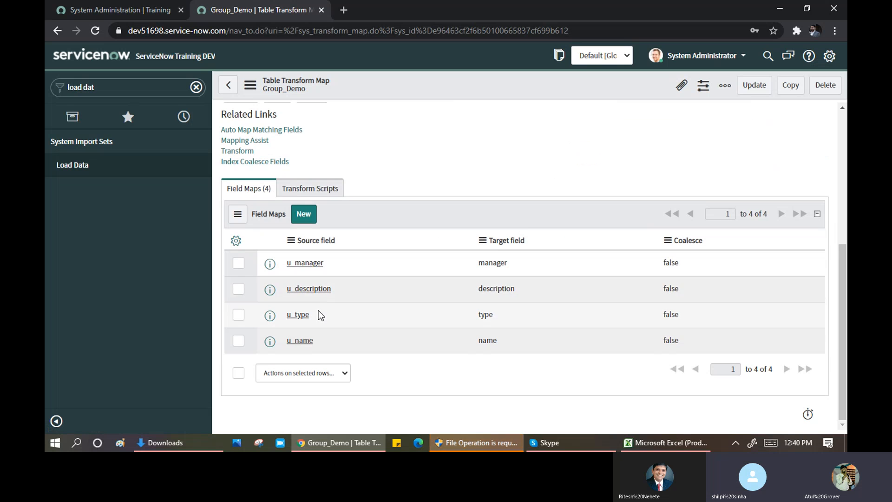
click(669, 445)
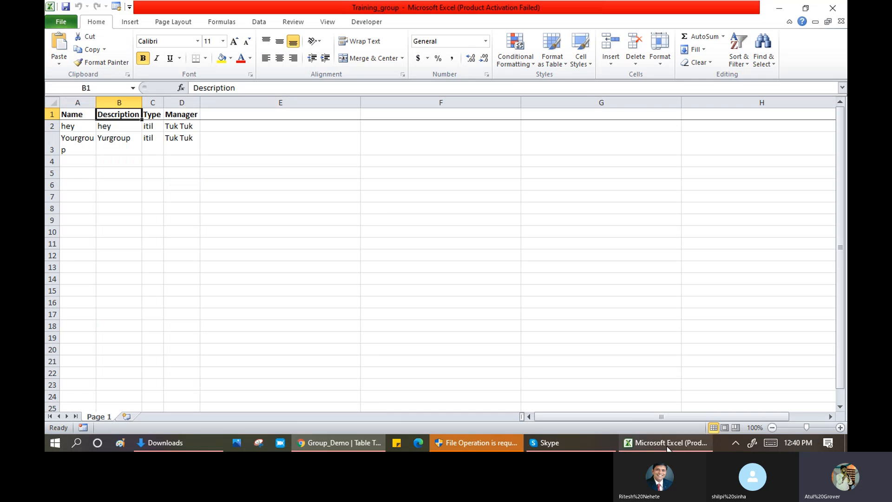
click(347, 442)
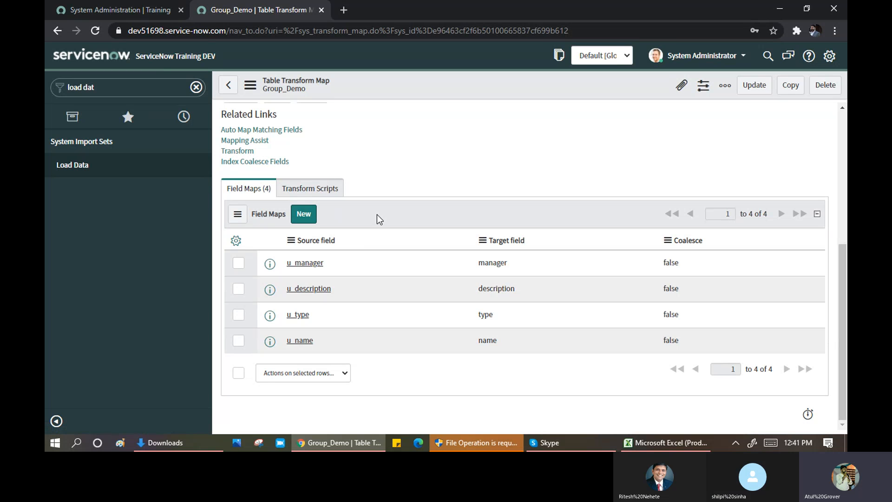
Examine the Training_Demo_Group to Group field pairs in Mapping Assist and go back to the transform map.
scroll(440, 204, up, 4)
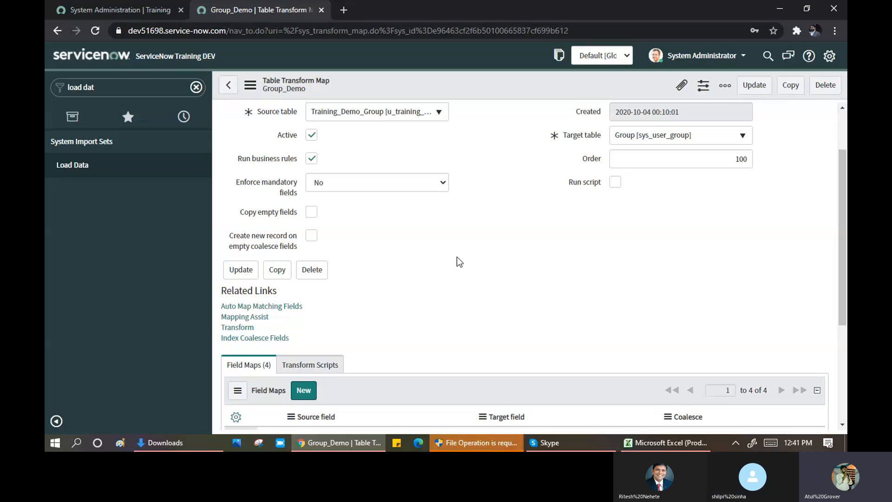
scroll(467, 241, down, 4)
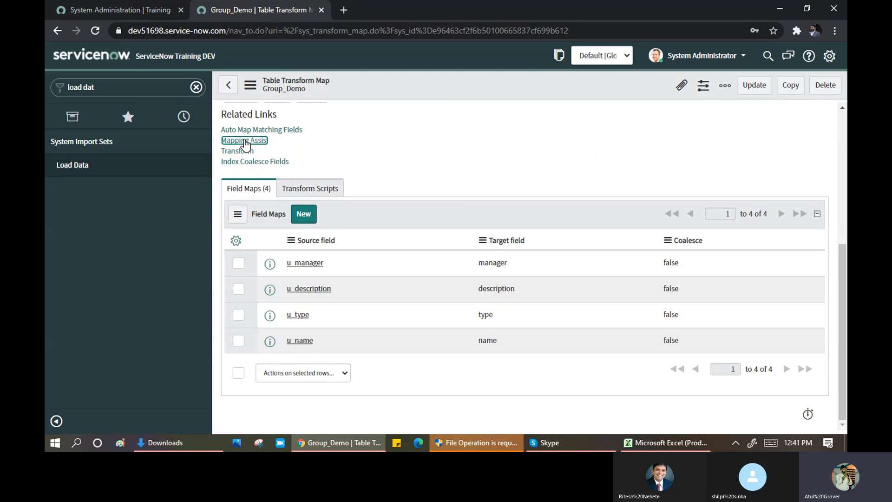
click(245, 141)
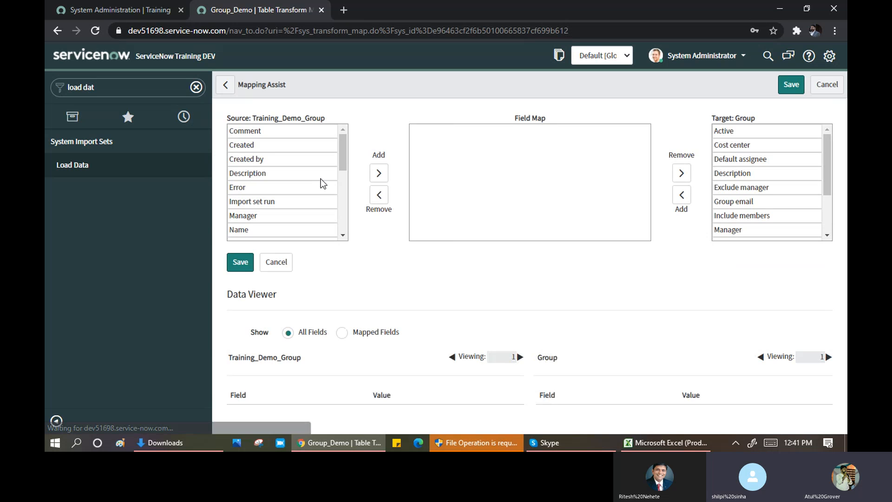
click(245, 132)
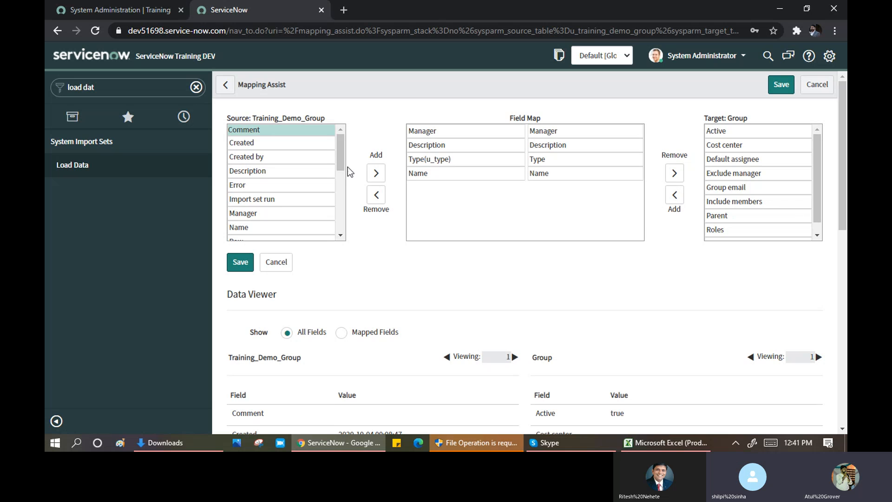
mouse_move(342, 148)
mouse_down()
mouse_move(345, 164)
mouse_move(342, 145)
mouse_up()
click(223, 86)
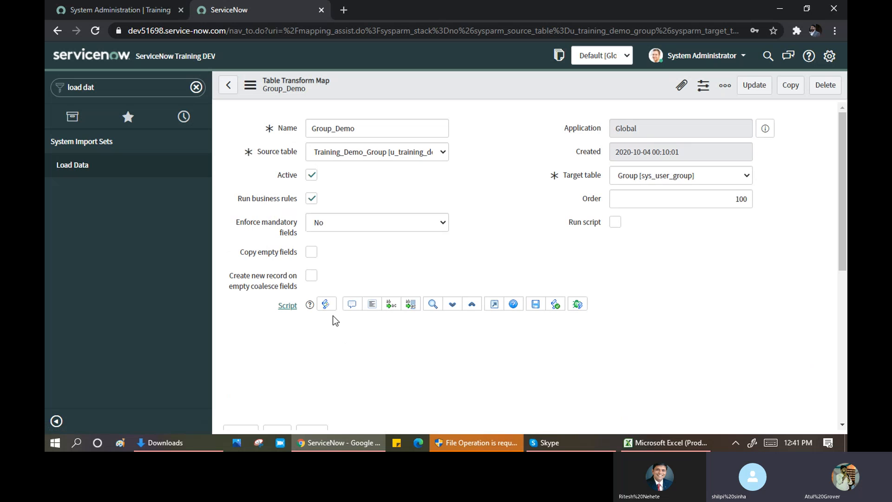
Check the field maps list and save the Group_Demo transform map while staying on the record.
scroll(311, 352, down, 1)
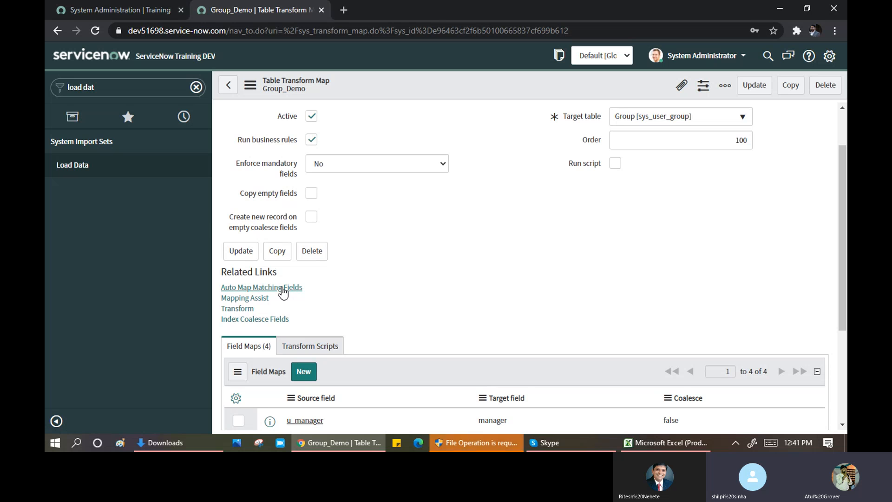
scroll(380, 284, down, 3)
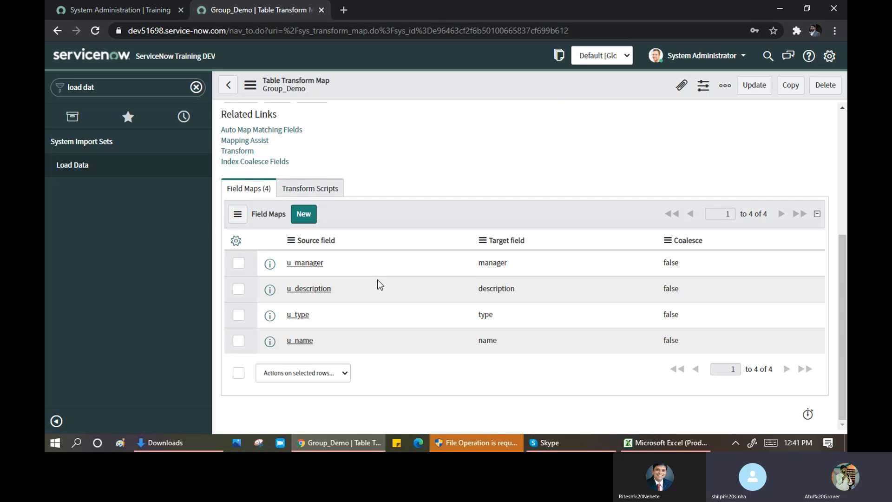
scroll(378, 282, up, 3)
right_click(458, 85)
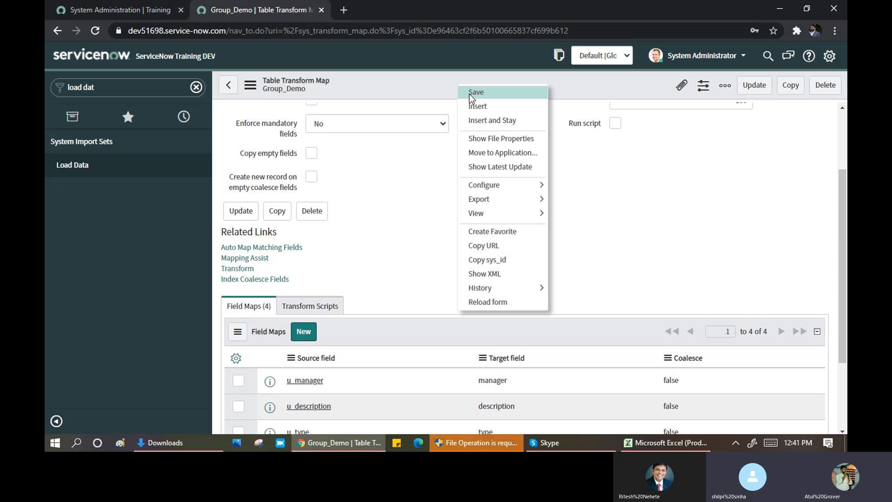
click(469, 95)
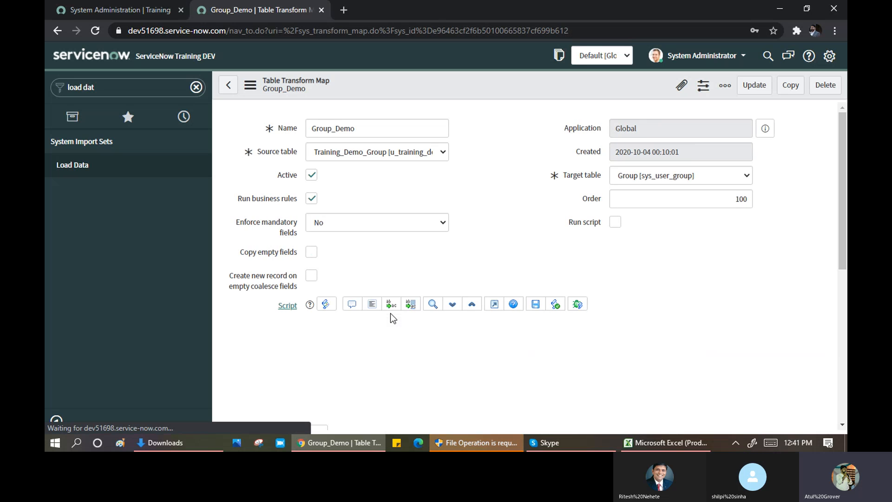
Run the transform on import set ISET0010001 with the Group_Demo map selected.
scroll(395, 316, down, 3)
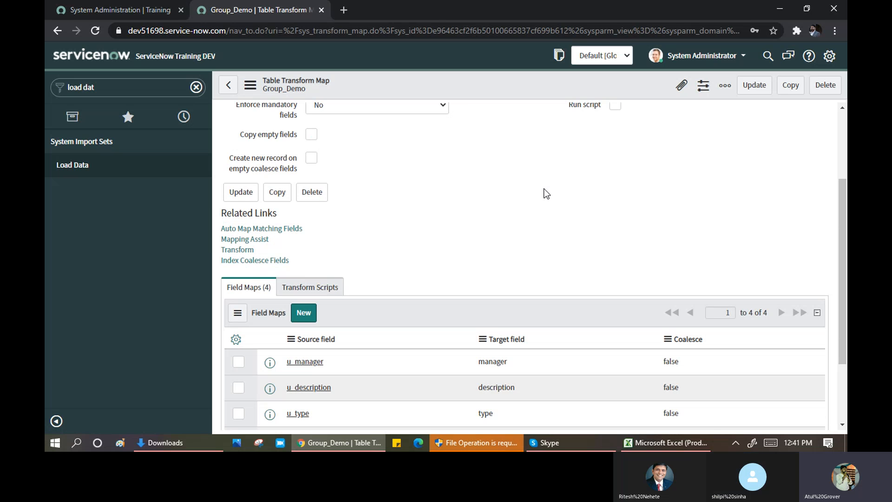
scroll(546, 194, up, 3)
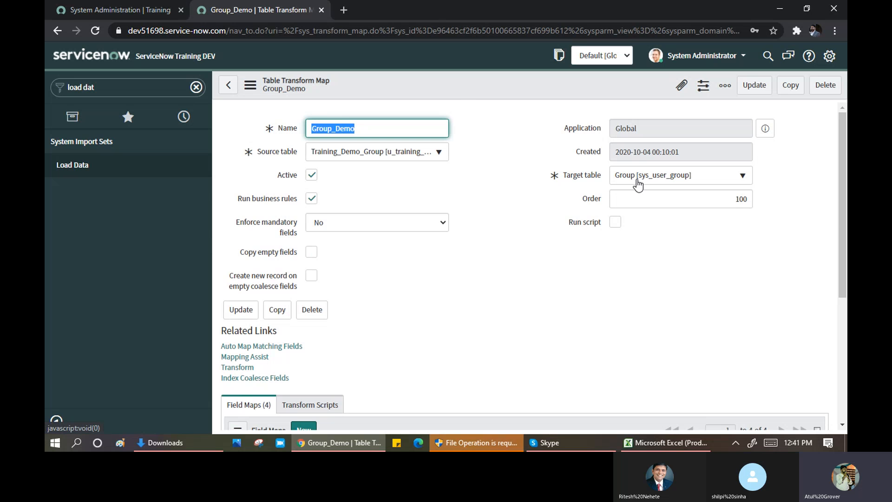
scroll(556, 337, down, 4)
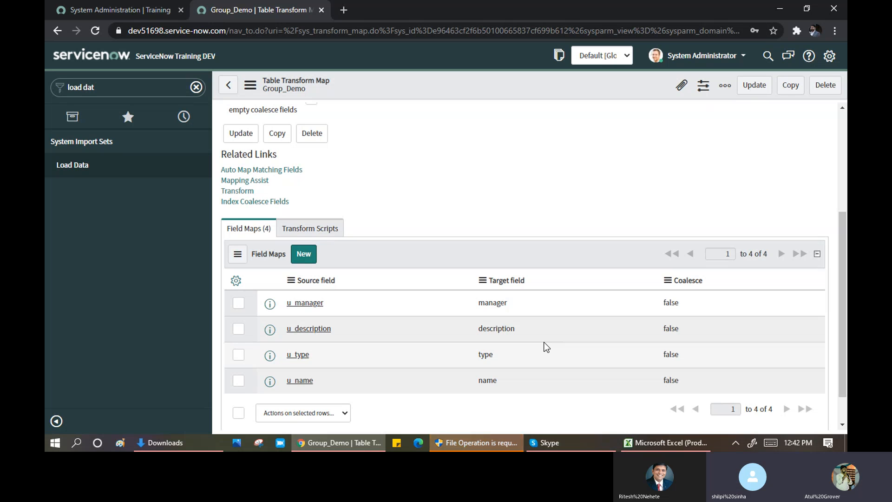
click(242, 193)
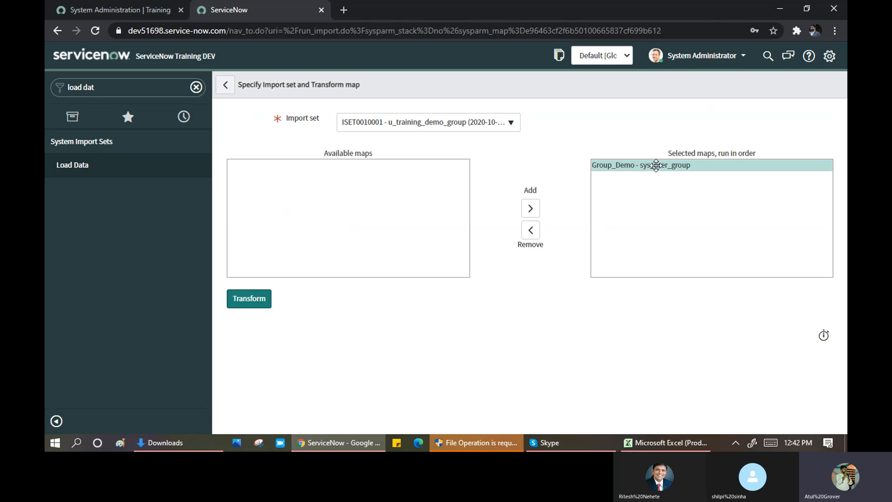
click(260, 302)
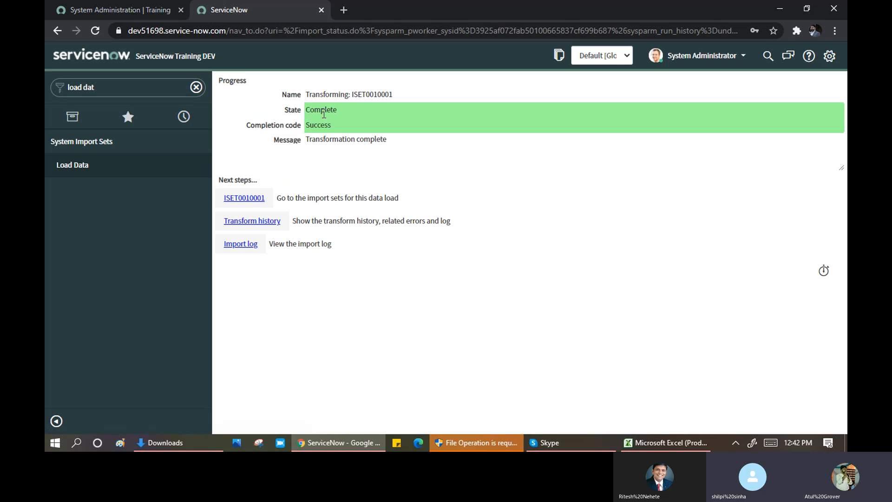
Open the import log in a new browser tab and review the entries for the transform.
middle_click(242, 247)
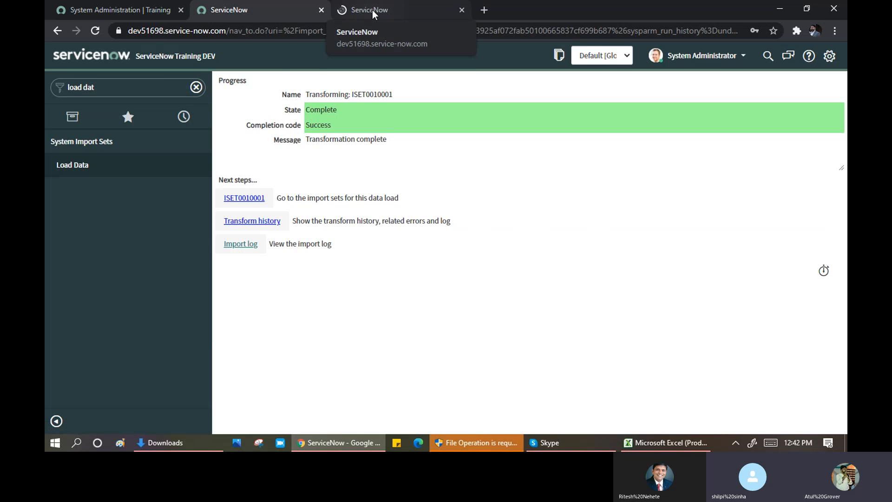
click(372, 10)
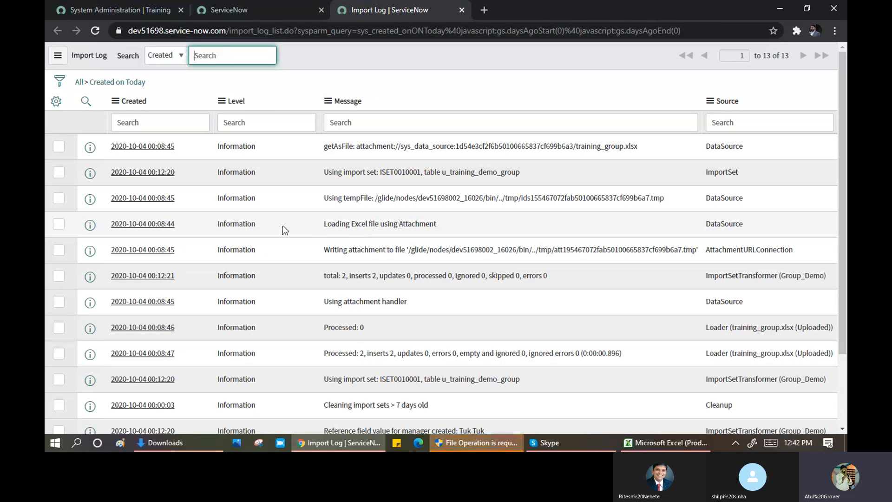
Return to the transform progress tab, filter the navigator by "user a" and open the Groups list.
click(230, 9)
click(107, 87)
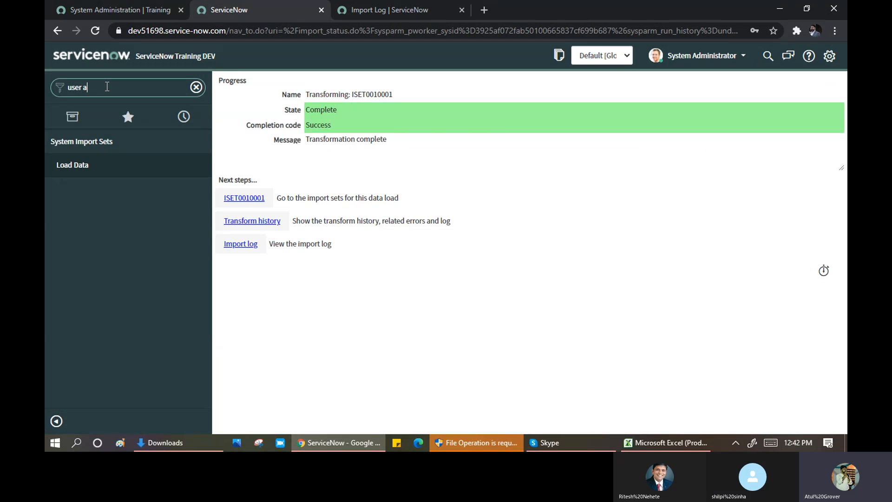
click(69, 211)
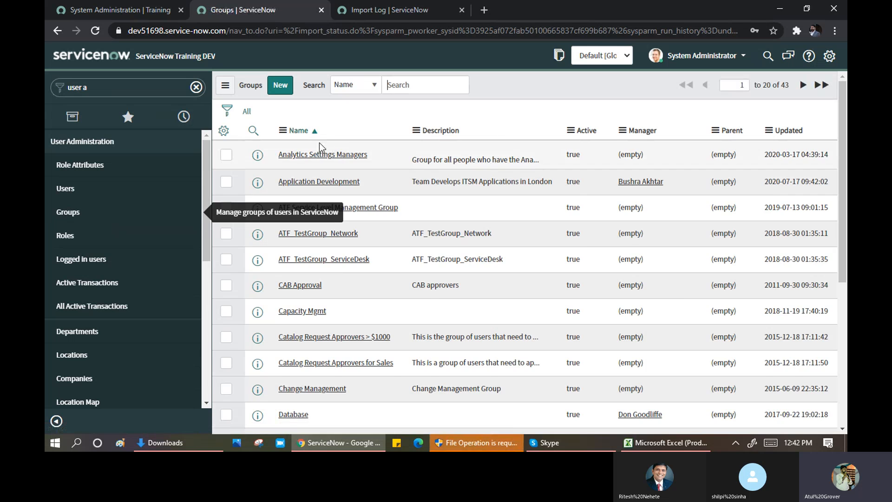
Check the group names in the Excel workbook, then filter the Groups list by Name with "*hey".
click(299, 150)
click(667, 442)
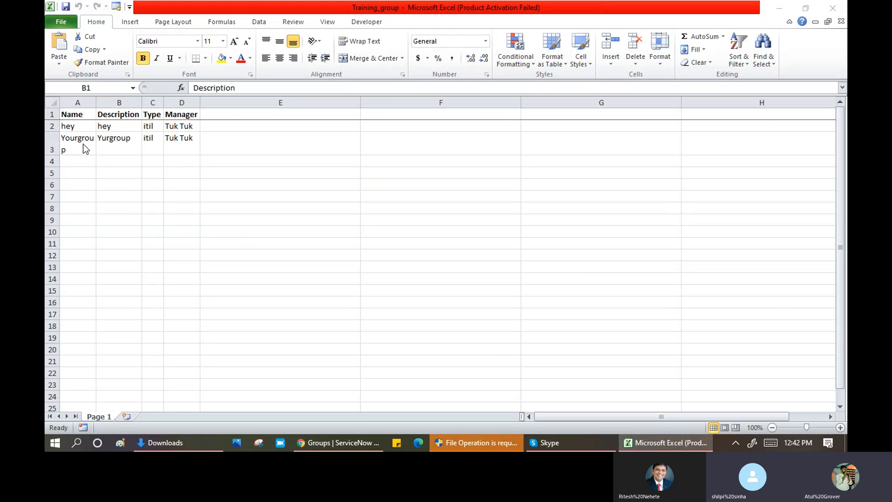
key(alt+Tab)
text(*hy)
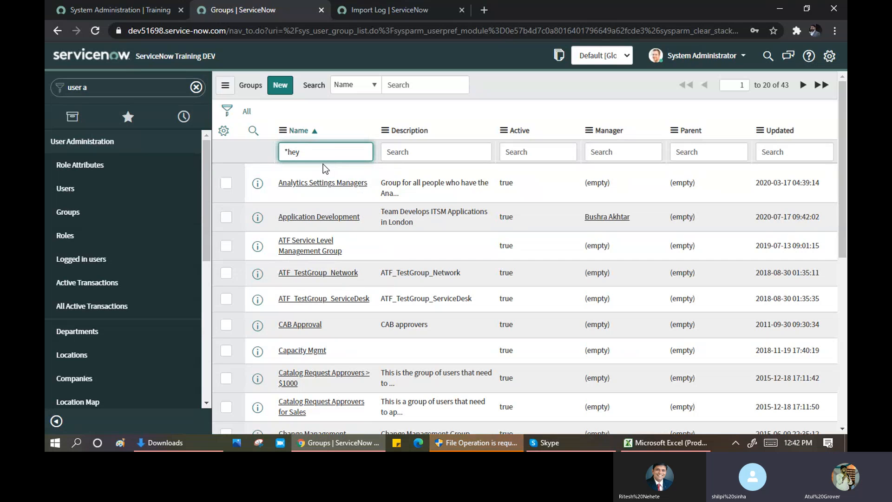
key(Return)
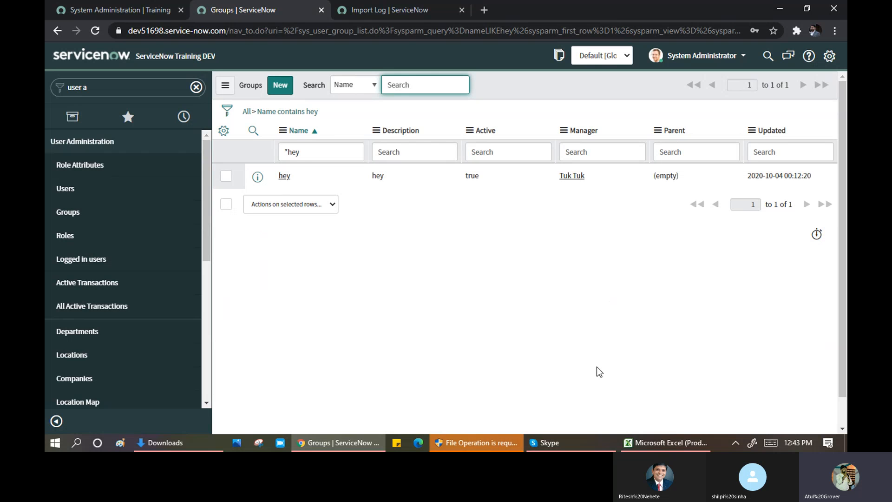
mouse_move(660, 447)
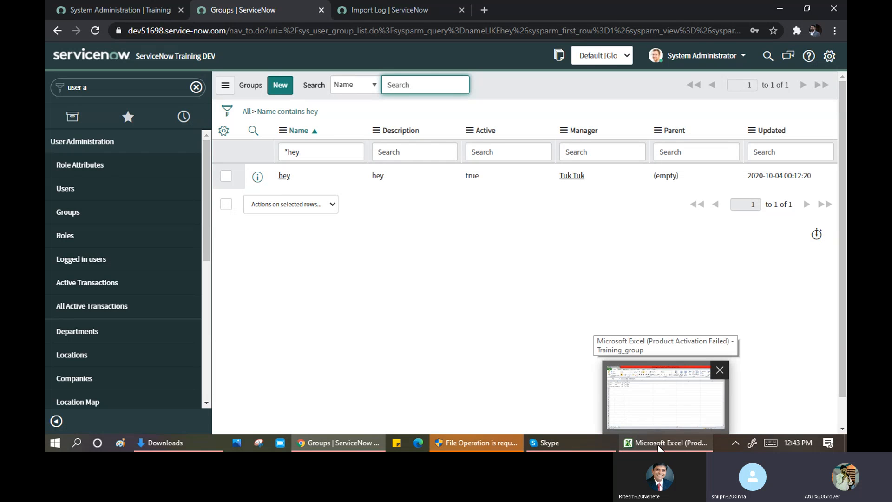
Switch to the Training_group workbook in Excel and enter "Mygroup" as the Name and Description in row 4.
click(659, 446)
click(82, 160)
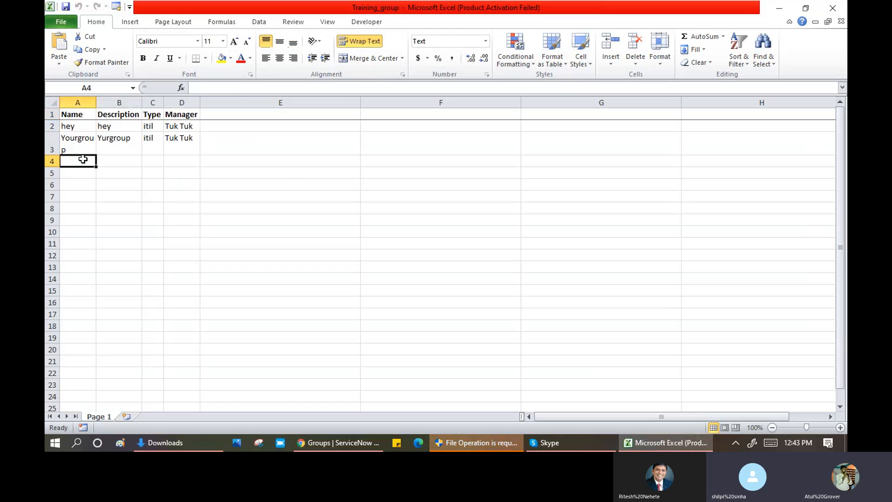
text(Mygroup)
key(Tab)
click(83, 160)
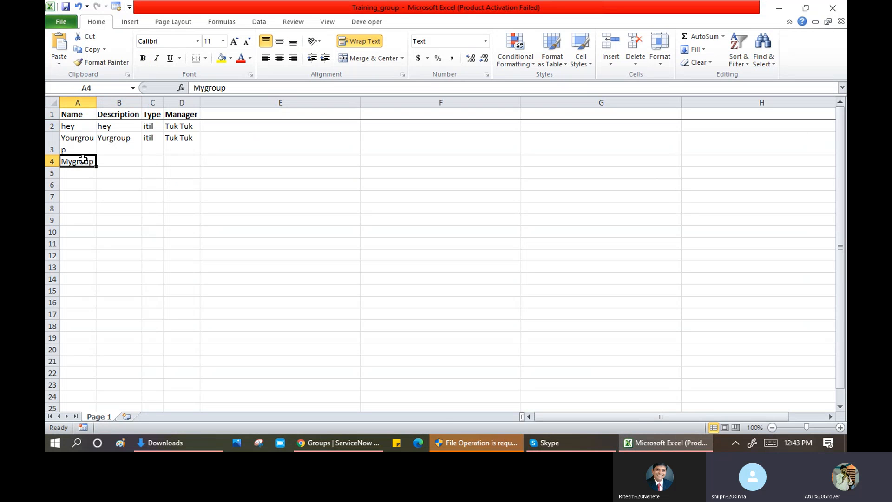
key(ctrl+c)
key(Tab)
key(ctrl+v)
Copy the Type and Manager values from row 3 into row 4 and save the workbook.
key(Up)
key(Right)
key(shift+Right)
key(ctrl+c)
key(Down)
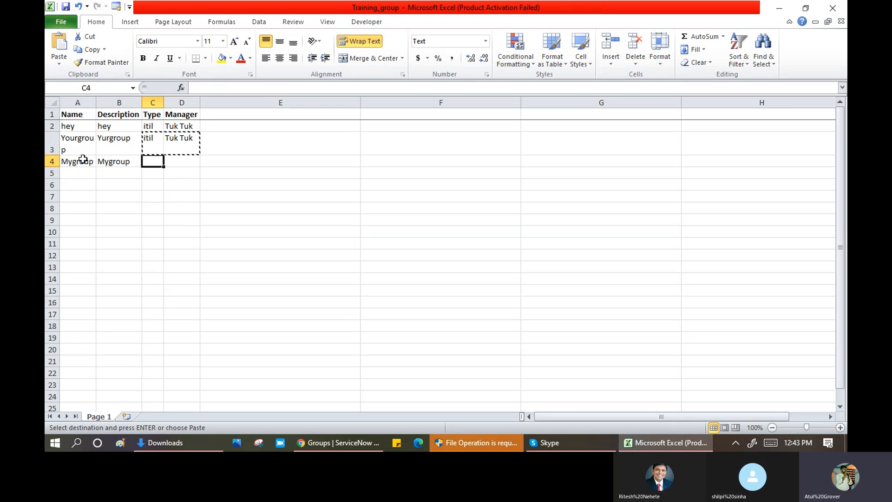
key(ctrl+v)
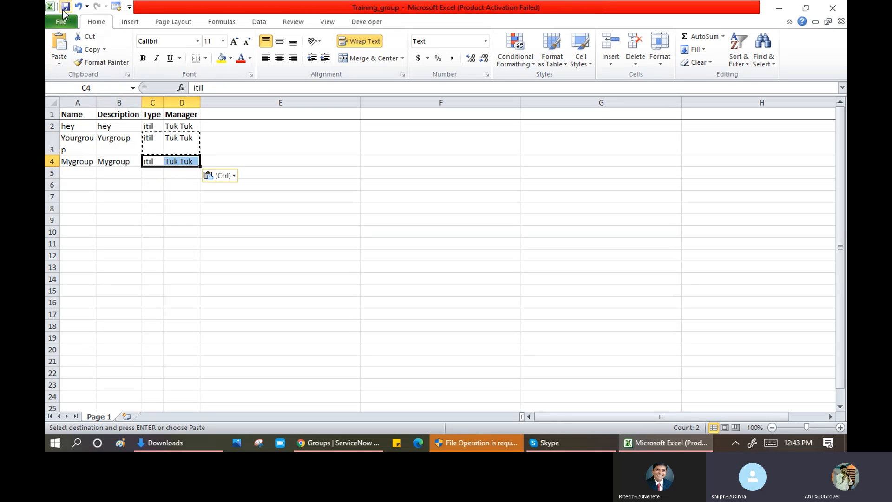
key(Escape)
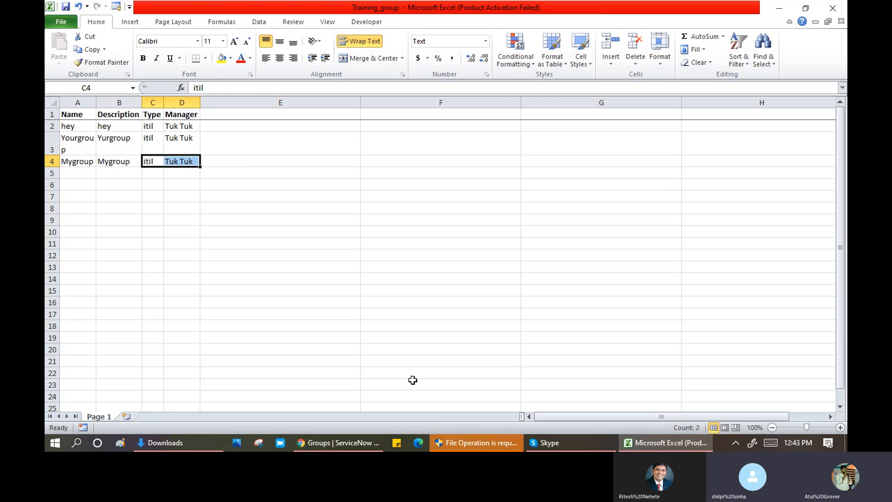
Switch back to ServiceNow in Chrome, filter the navigator by "tran" and open the Transform Maps list.
click(339, 439)
click(121, 88)
text(tra)
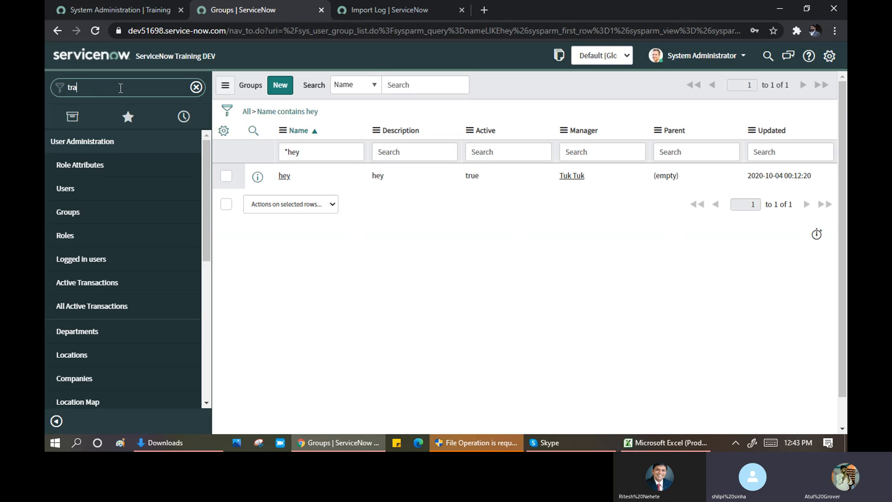
text(n)
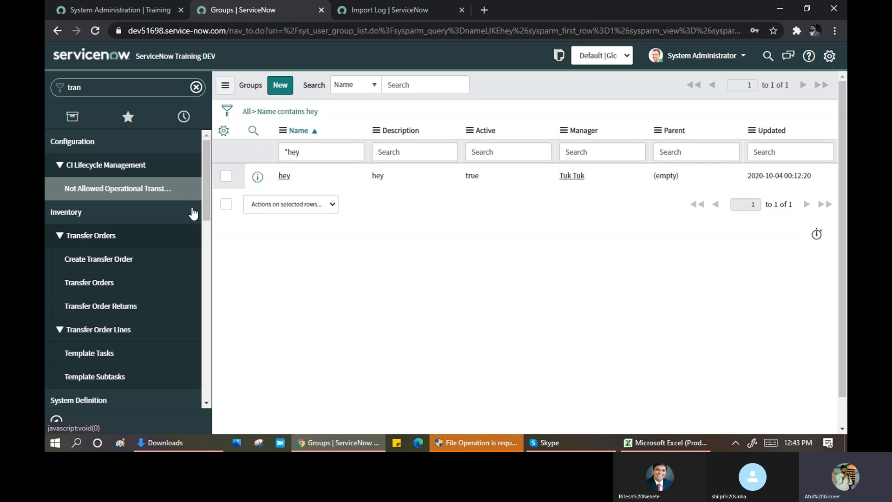
drag(210, 171, 205, 222)
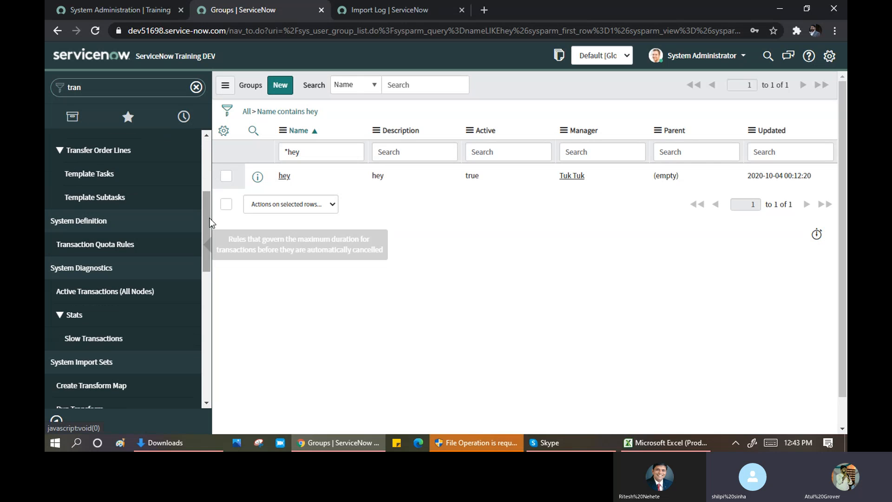
drag(208, 202, 208, 226)
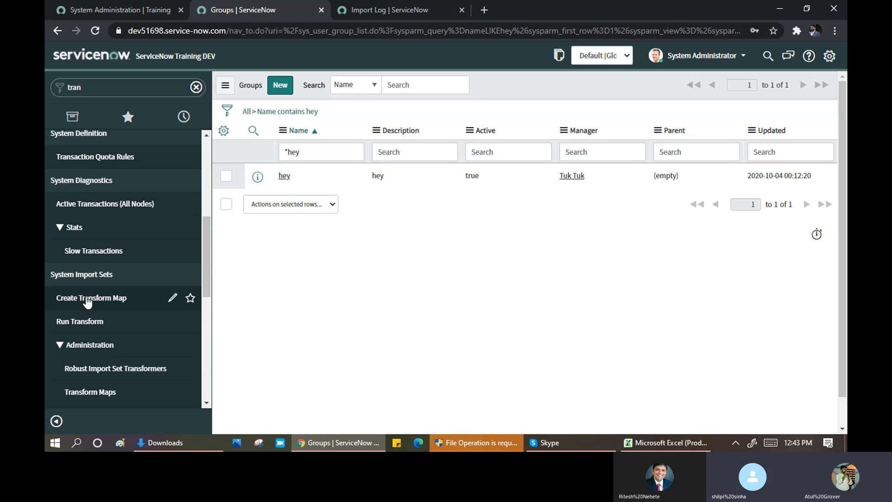
click(90, 391)
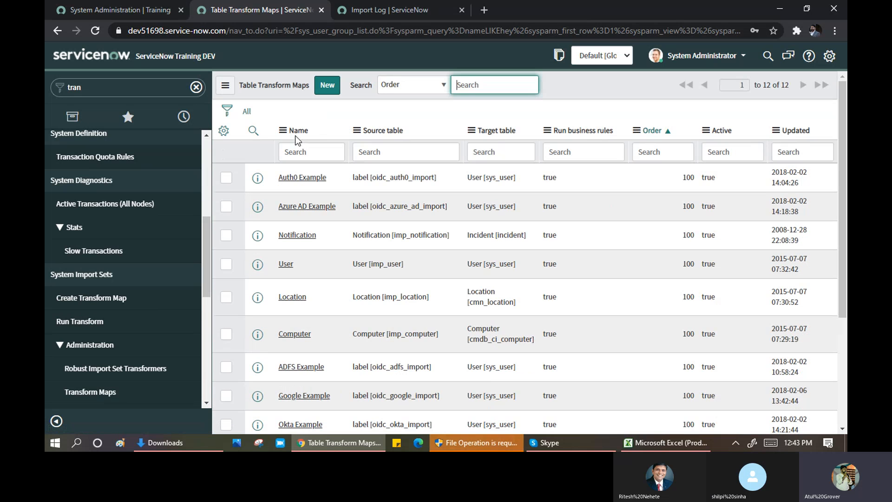
Filter the transform maps by Name with "*Demo" and open the Group_Demo map.
click(302, 151)
text(*Demo)
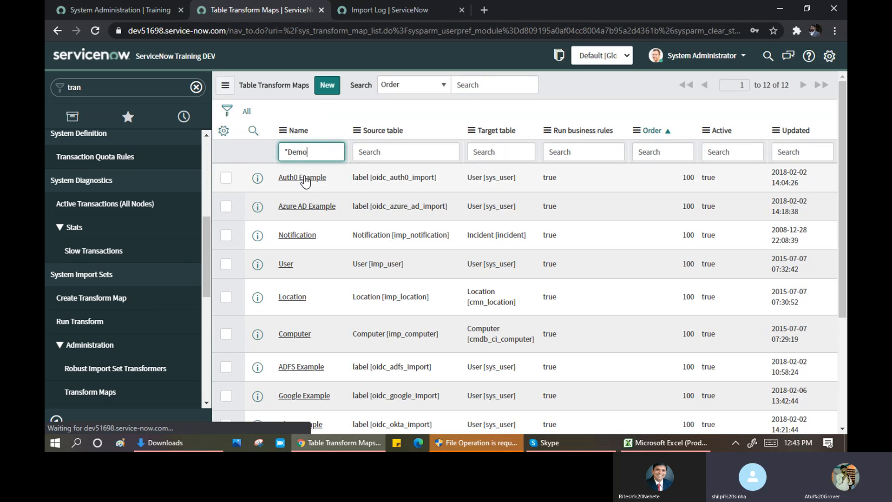
key(Return)
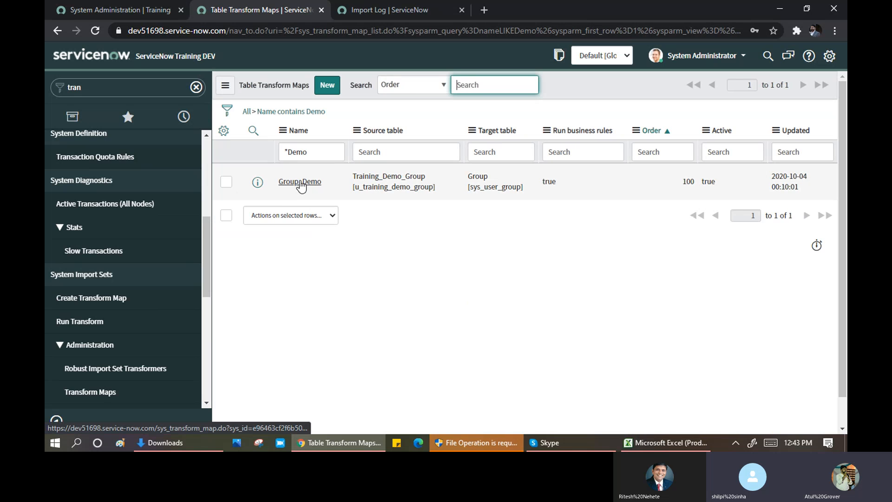
click(300, 183)
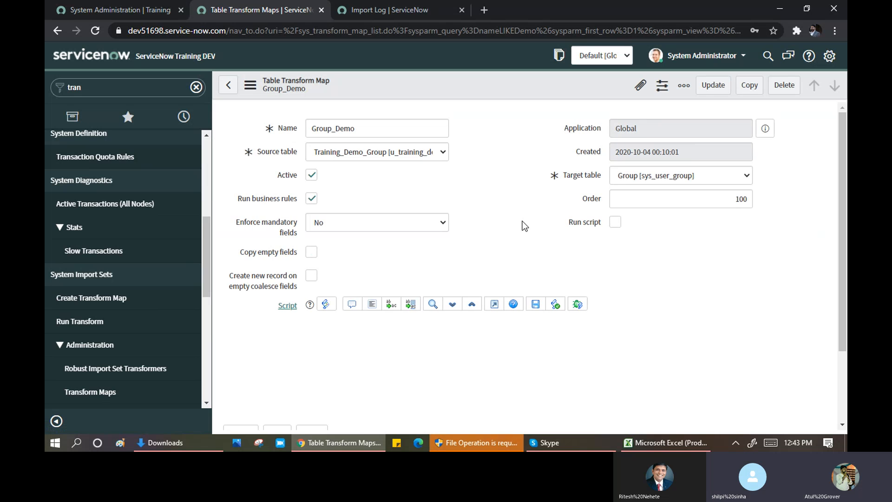
Set Coalesce to true for the u_name field map of Group_Demo.
scroll(523, 223, down, 5)
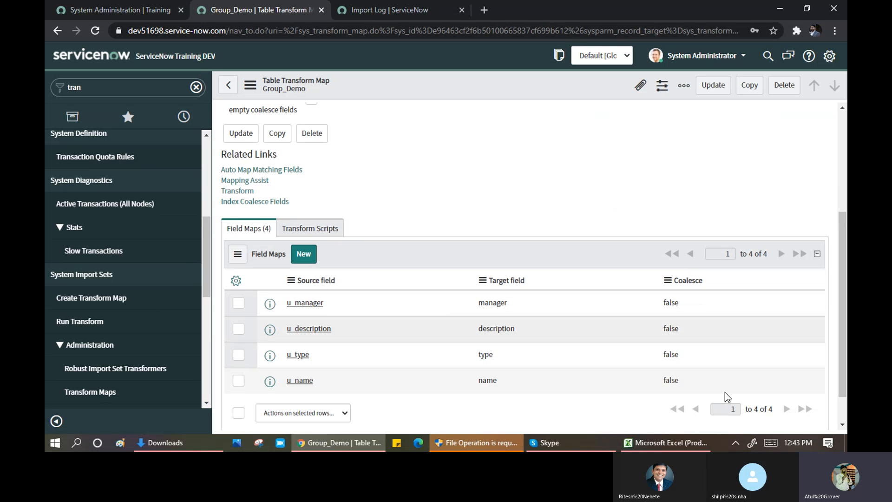
click(700, 380)
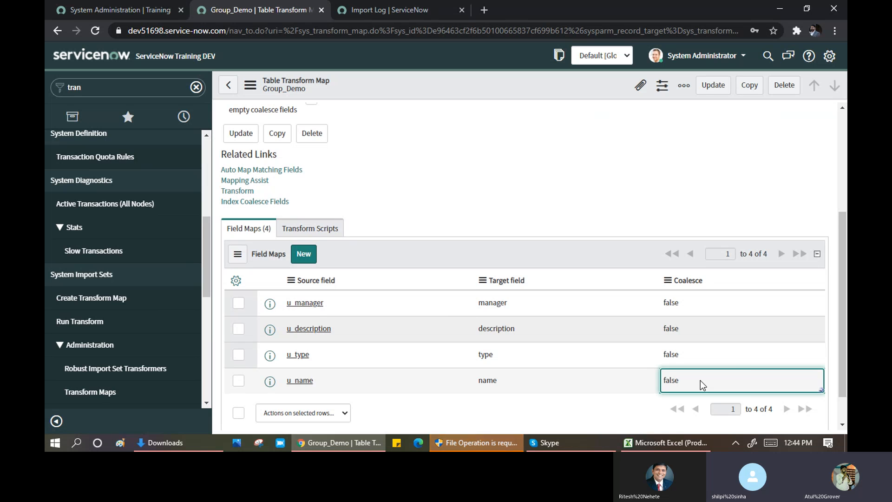
click(700, 380)
click(700, 382)
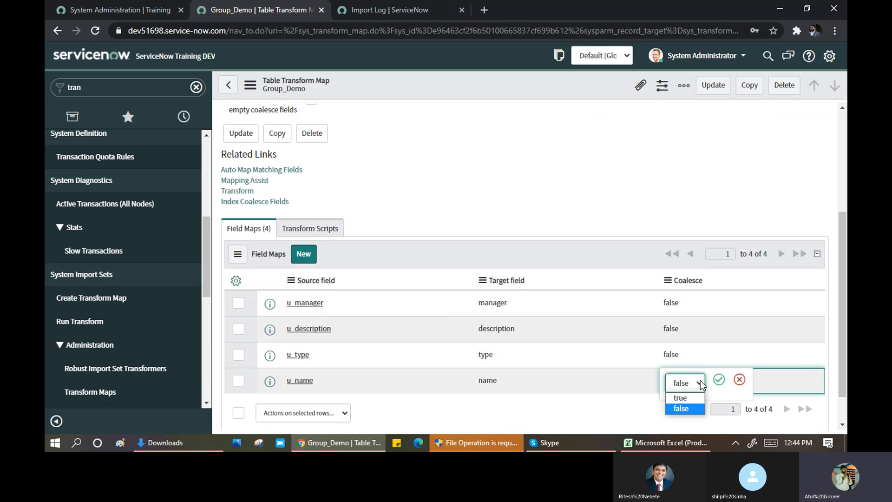
click(681, 398)
click(718, 380)
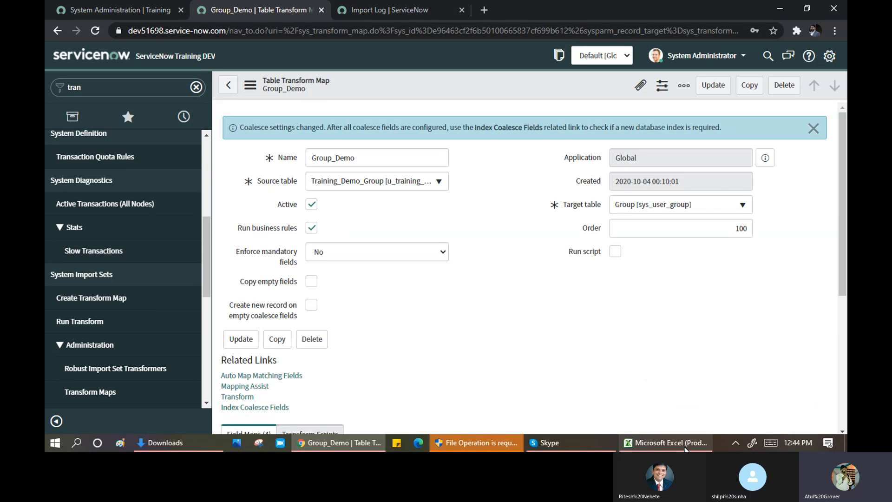
Review the "hey" group's row in the Excel workbook, then check the coalesce setting in the ServiceNow field maps.
click(685, 448)
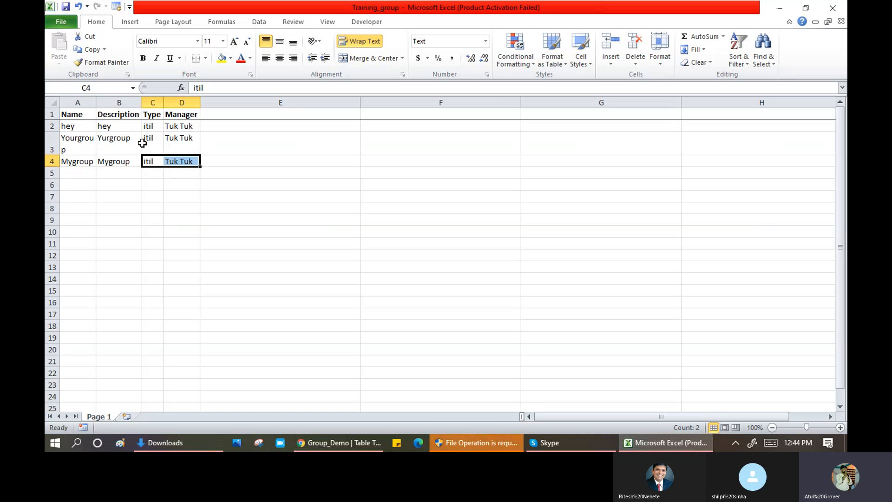
drag(71, 128, 177, 123)
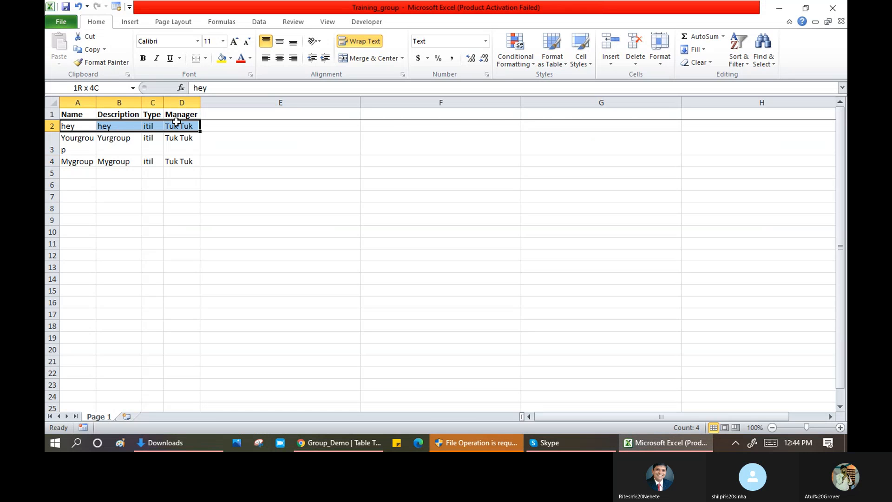
click(74, 126)
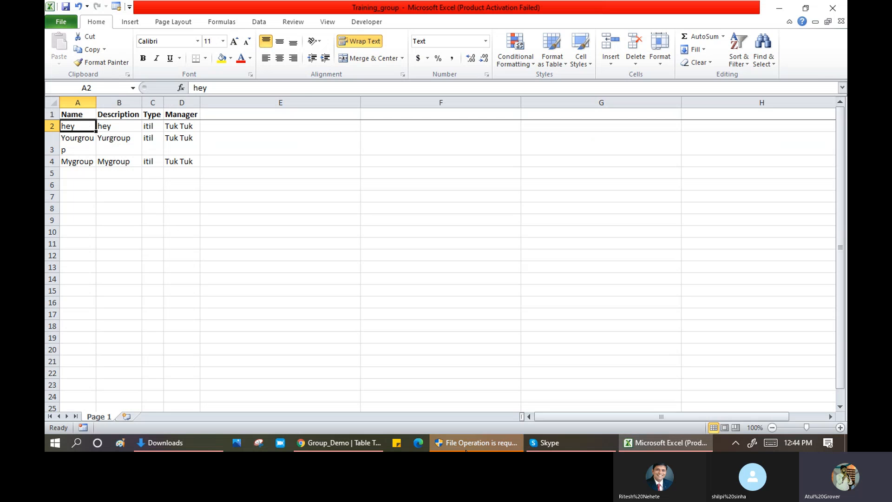
click(353, 442)
scroll(419, 306, down, 4)
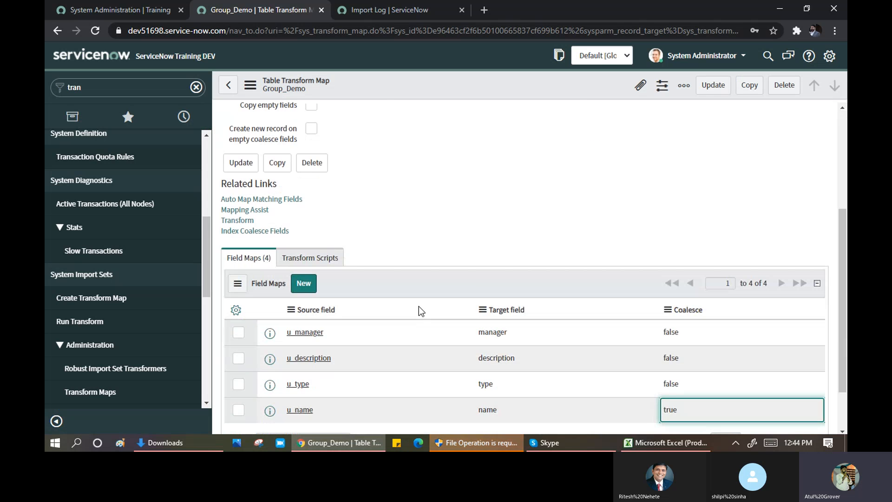
scroll(419, 306, up, 3)
Filter the navigator by "load" and open Load Data under System Import Sets.
click(101, 89)
text(load)
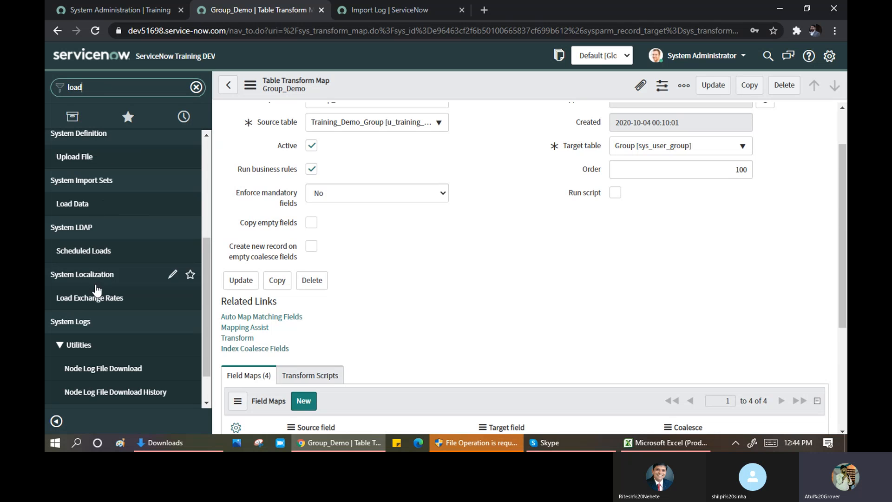
click(85, 204)
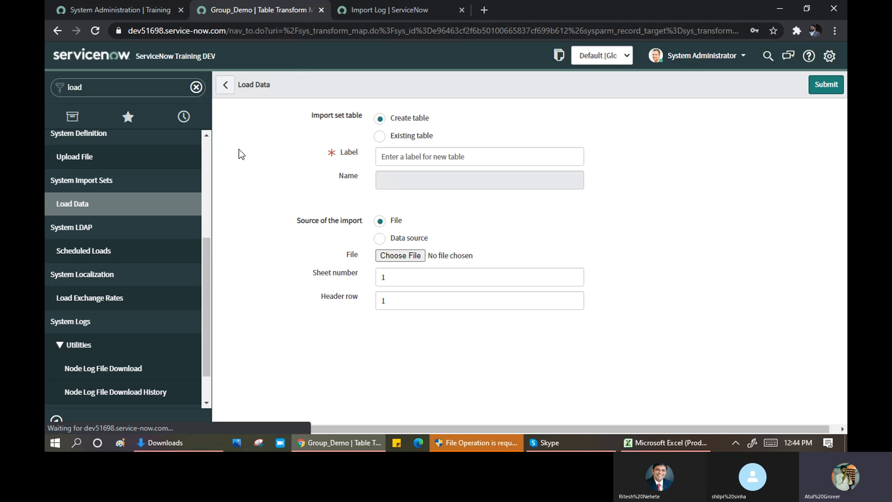
Load Training_group.xlsx from Downloads into the existing import set table Training_Demo_Group, using sheet 1 and header row 1.
click(425, 162)
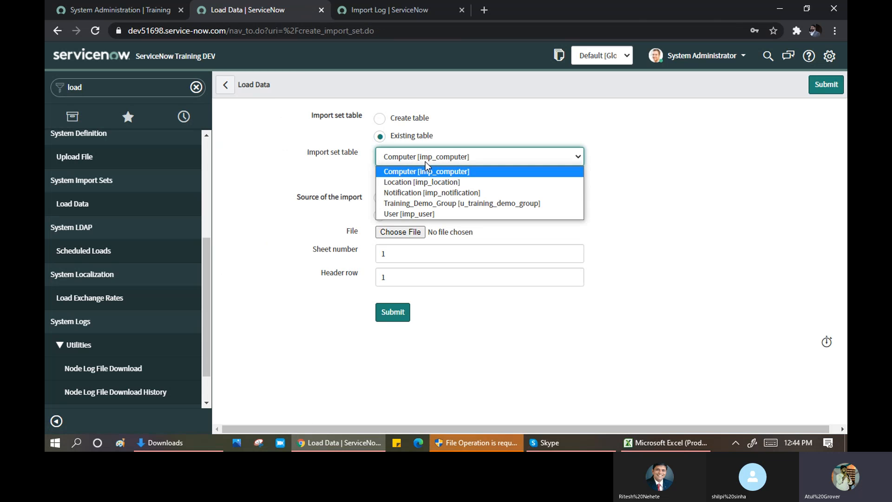
click(433, 205)
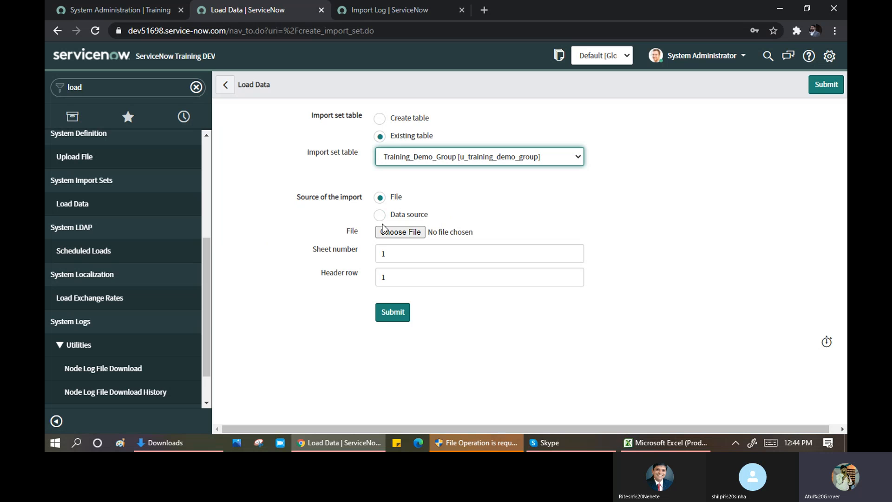
click(396, 233)
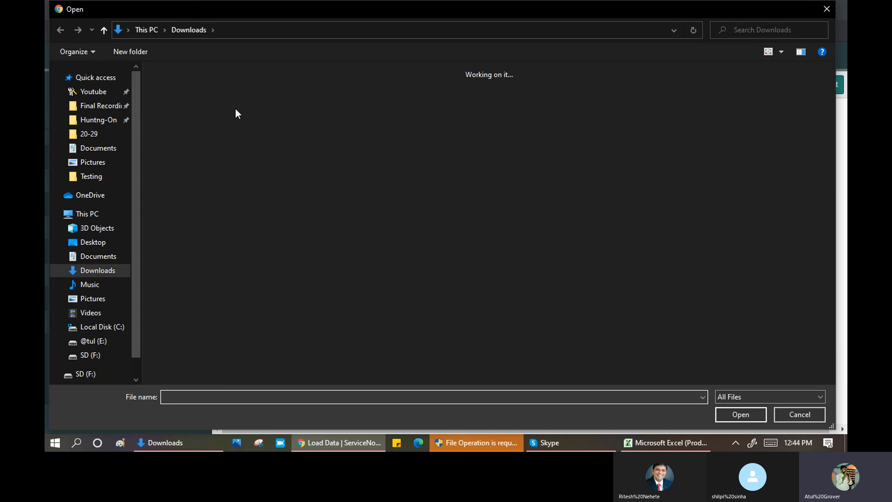
click(218, 105)
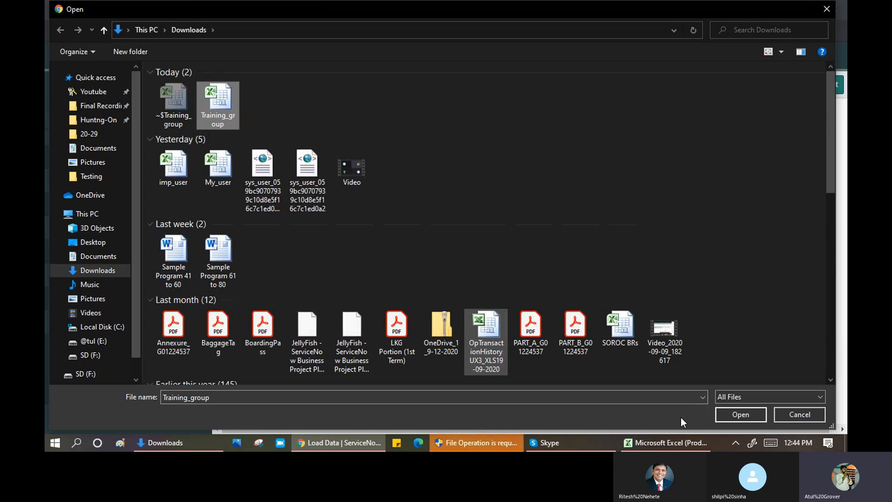
click(745, 414)
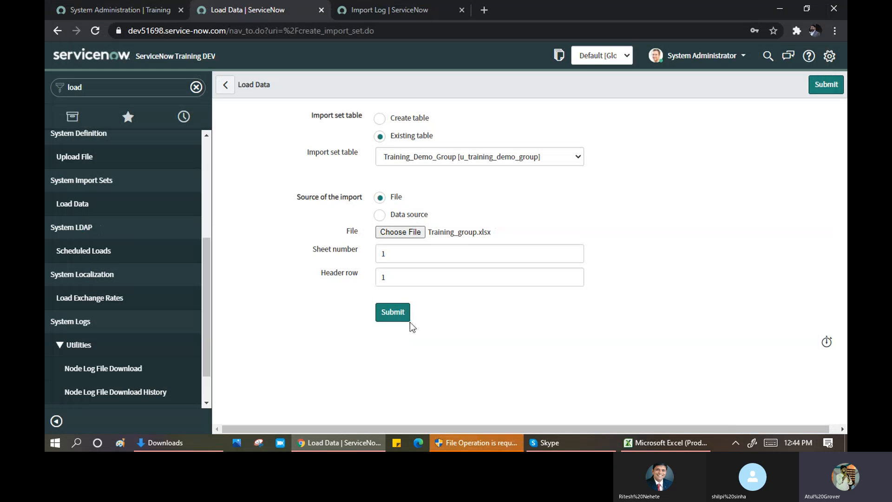
click(400, 315)
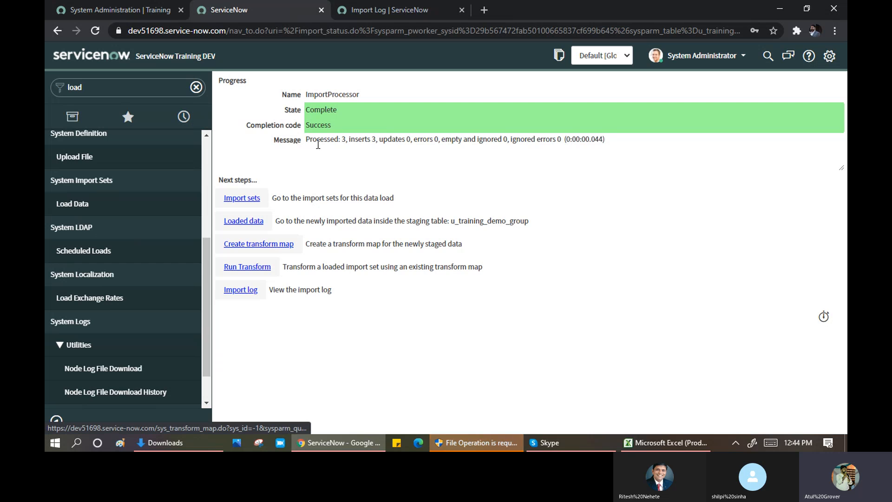
Examine the processed and inserted counts in the import message and compare them with the group names in the Excel workbook.
drag(307, 140, 347, 144)
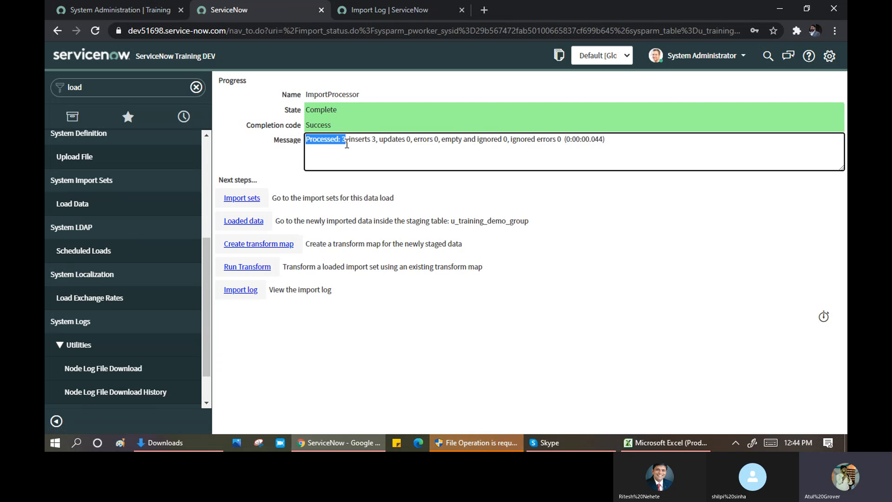
double_click(357, 140)
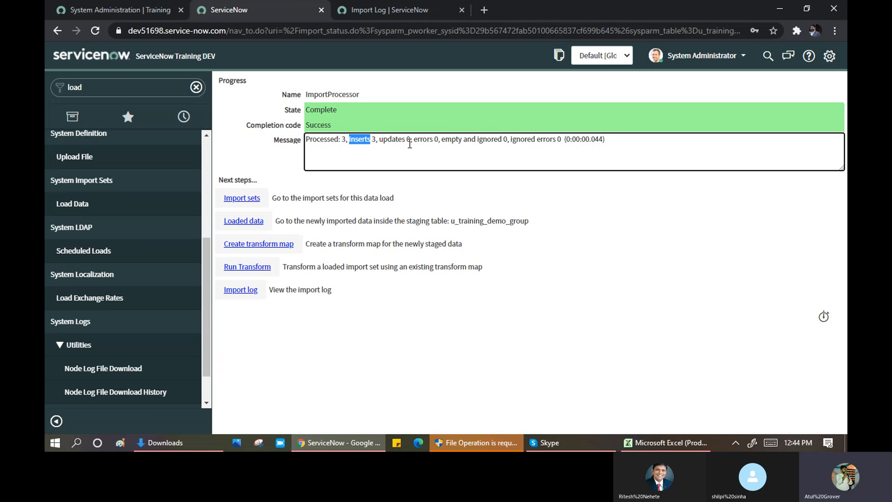
click(666, 442)
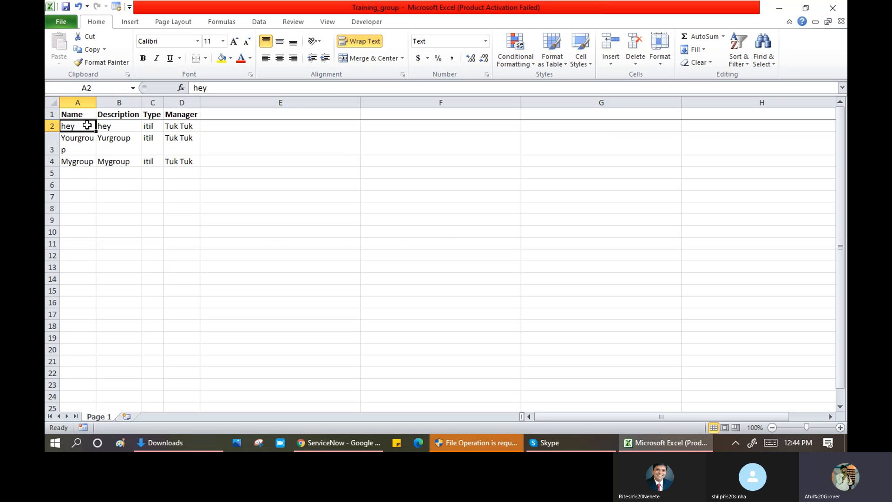
drag(87, 125, 82, 158)
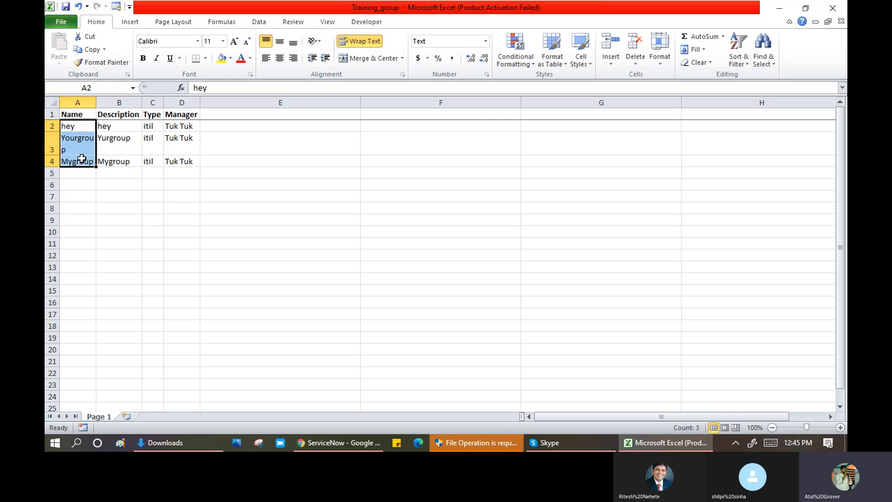
Switch back to ServiceNow and run the transform on import set ISET0010002 using the Group_Demo map.
click(328, 443)
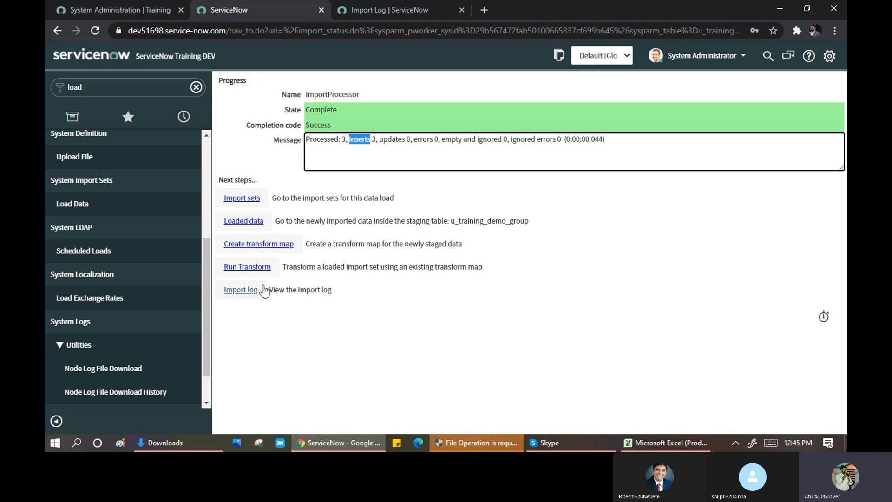
click(251, 270)
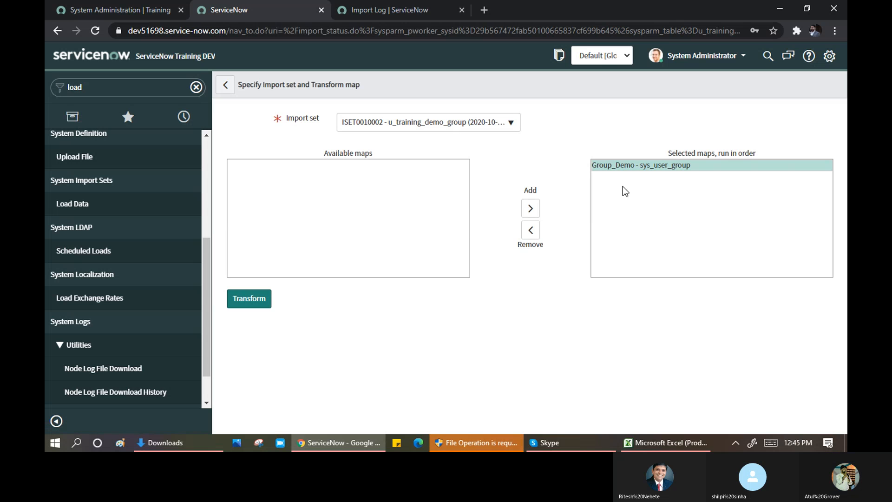
click(470, 122)
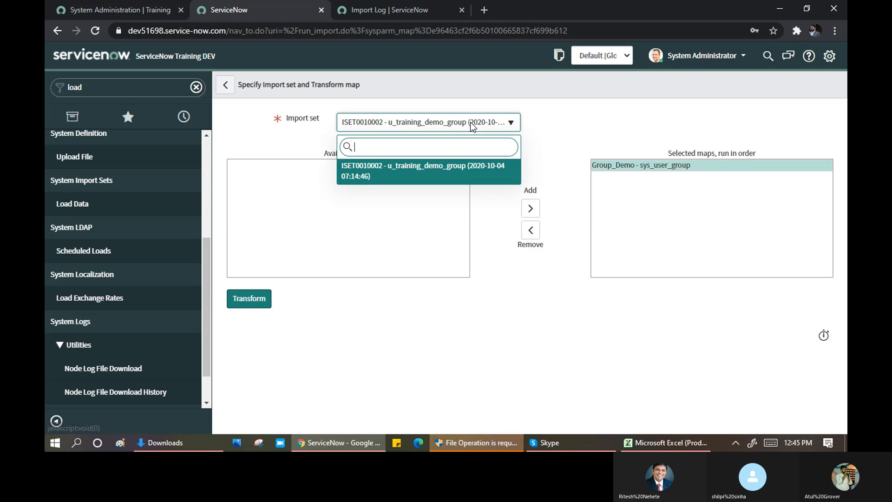
click(438, 172)
click(252, 301)
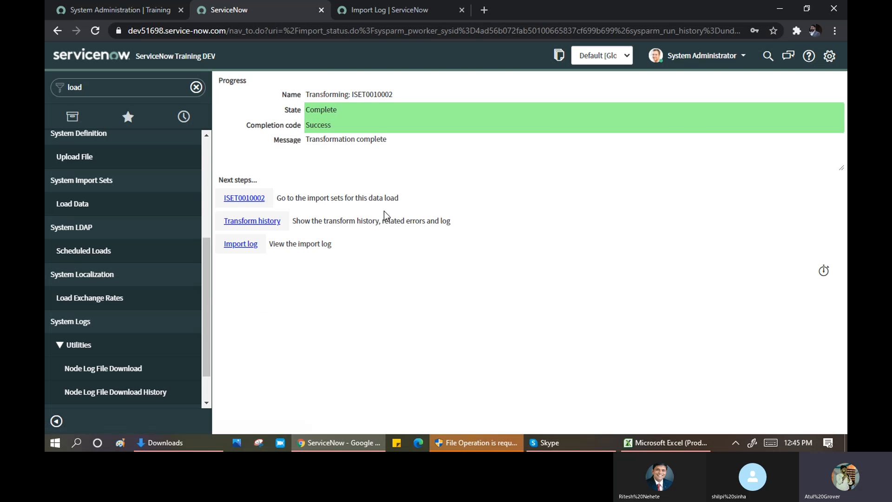
Open import set ISET0010002, the transform history and the import log in separate browser tabs.
middle_click(242, 198)
middle_click(252, 221)
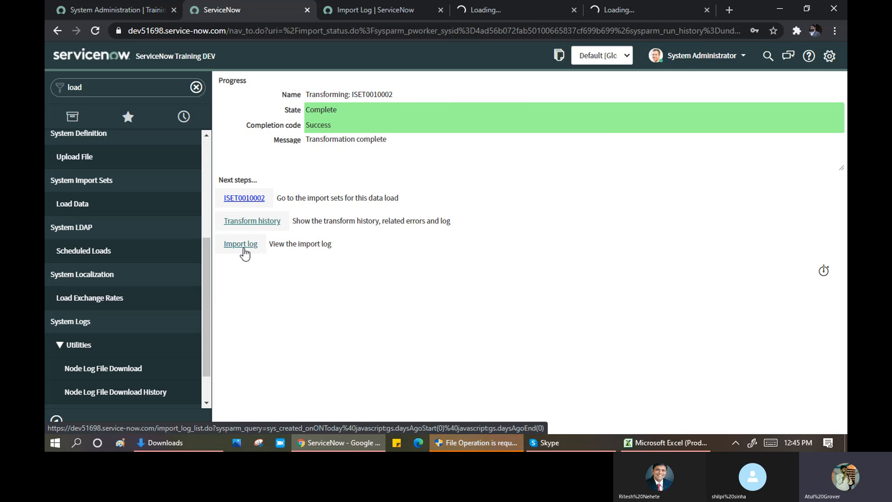
middle_click(241, 244)
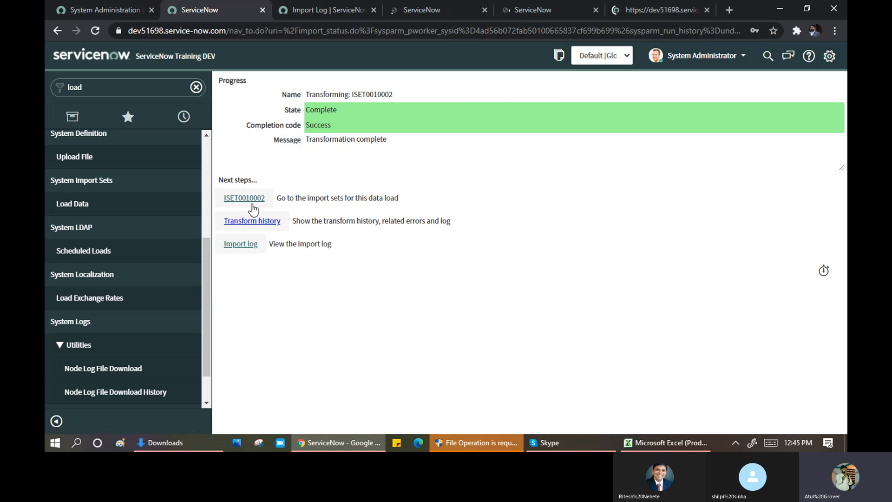
Examine the state and comment of each import set row in ISET0010002.
click(413, 10)
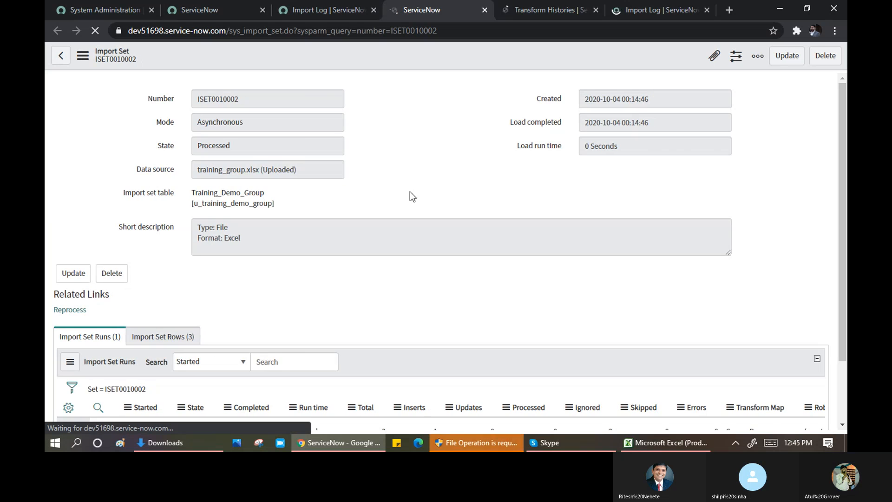
scroll(408, 193, down, 2)
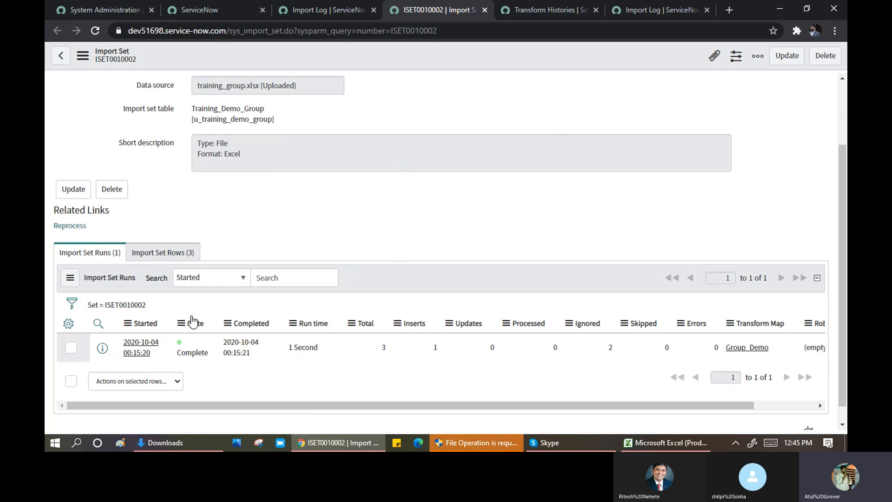
click(180, 253)
scroll(329, 226, down, 1)
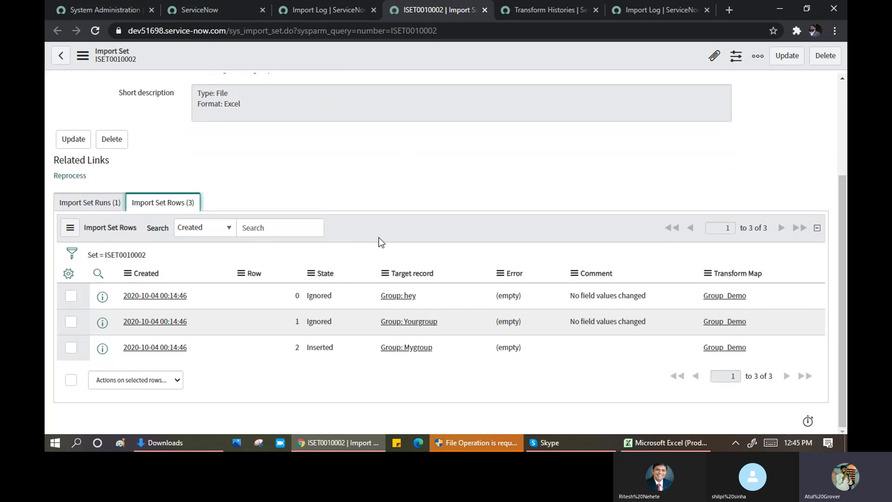
double_click(331, 326)
drag(337, 350, 307, 349)
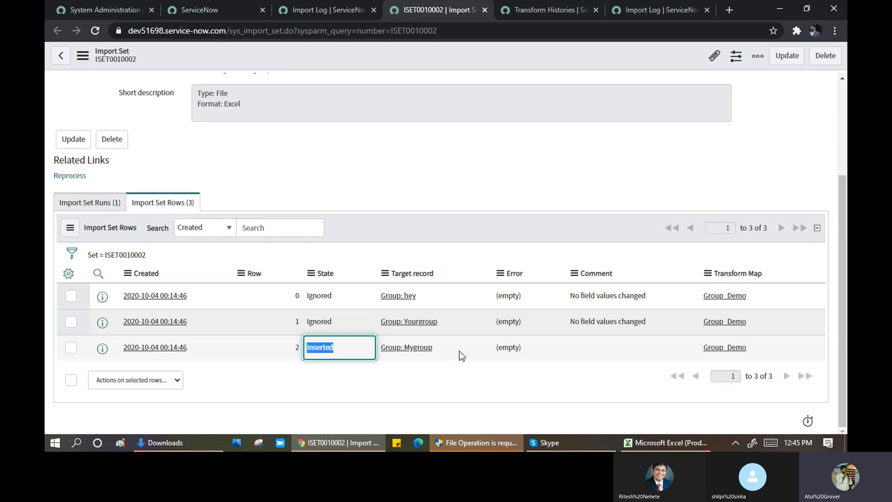
drag(669, 324, 565, 327)
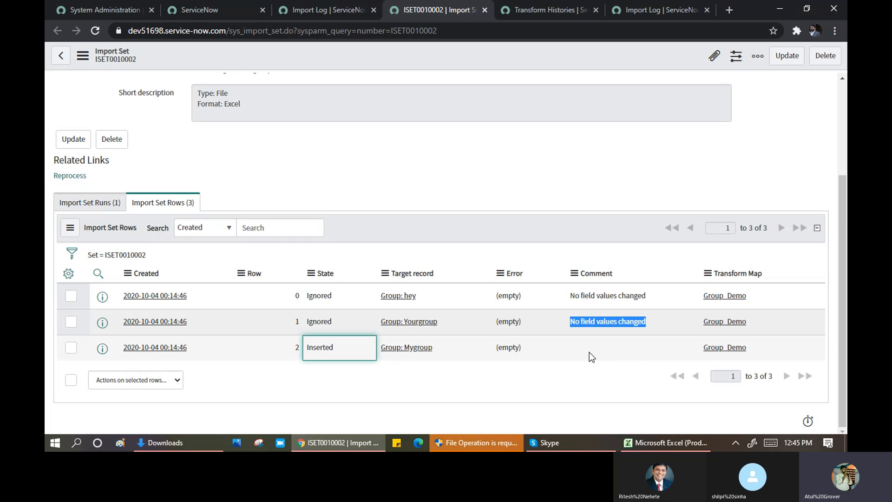
Review the insert and ignored counts for the run in the transform history and the import log.
click(544, 9)
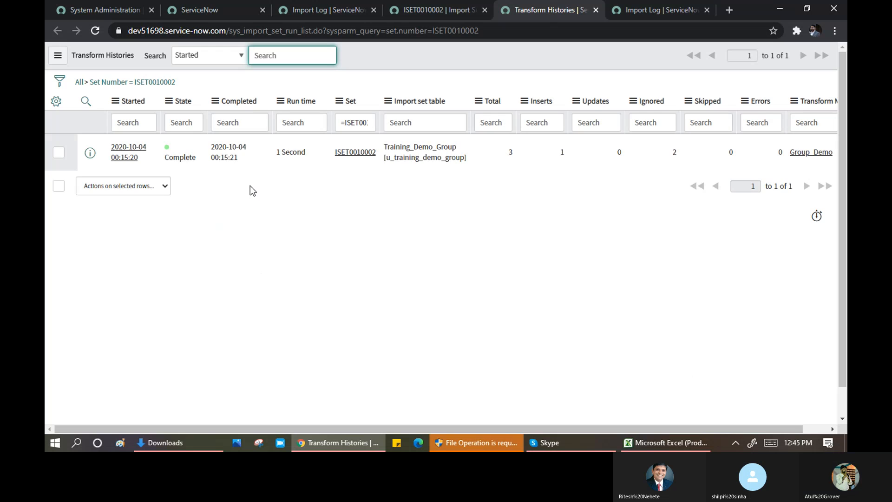
click(660, 10)
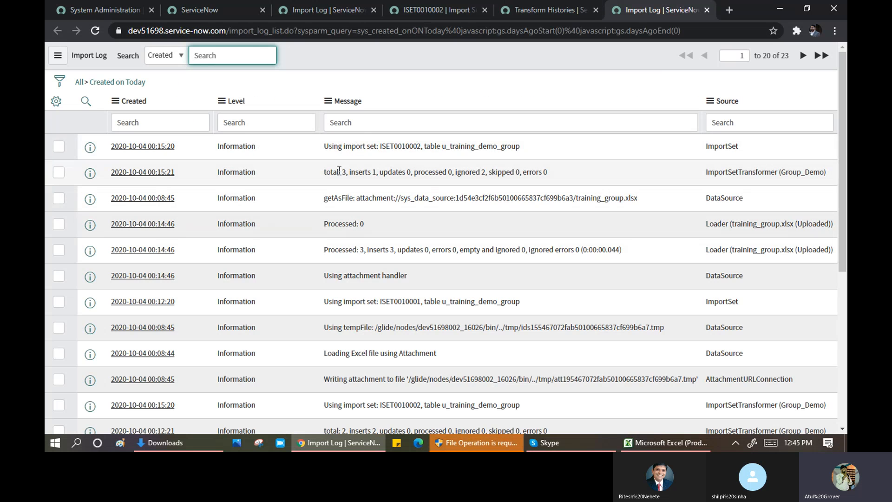
drag(345, 173, 484, 176)
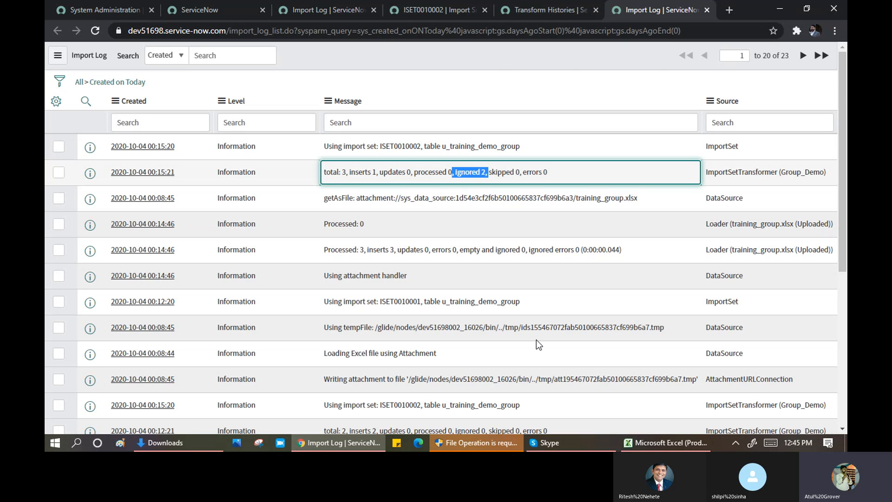
Switch to the Training_group workbook and review the group names hey and Yourgroup.
click(665, 443)
click(86, 125)
drag(86, 126, 181, 167)
drag(70, 142, 75, 130)
Return to ServiceNow, open Groups under User Administration and filter the list for names containing "My".
click(338, 443)
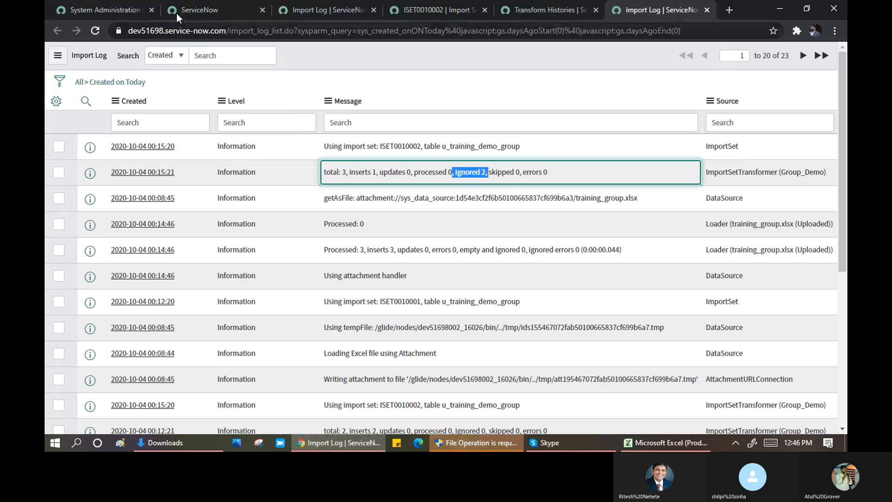
click(222, 11)
click(131, 88)
text(u)
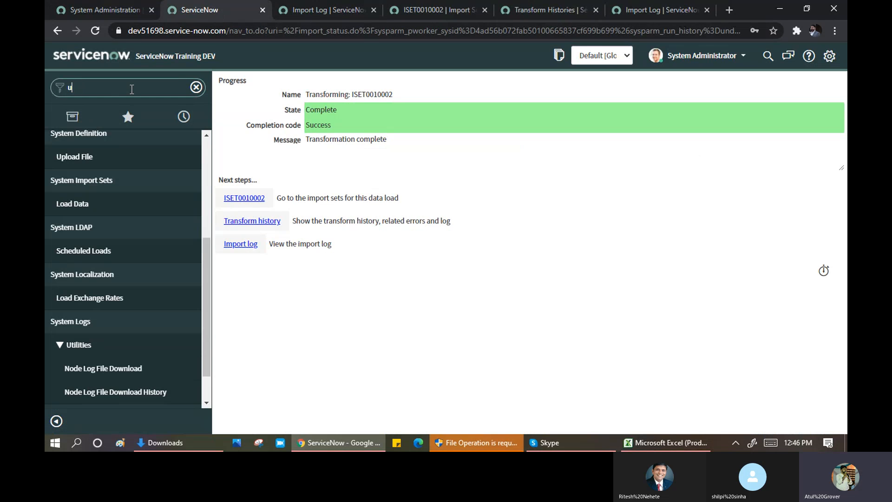
text(ser a)
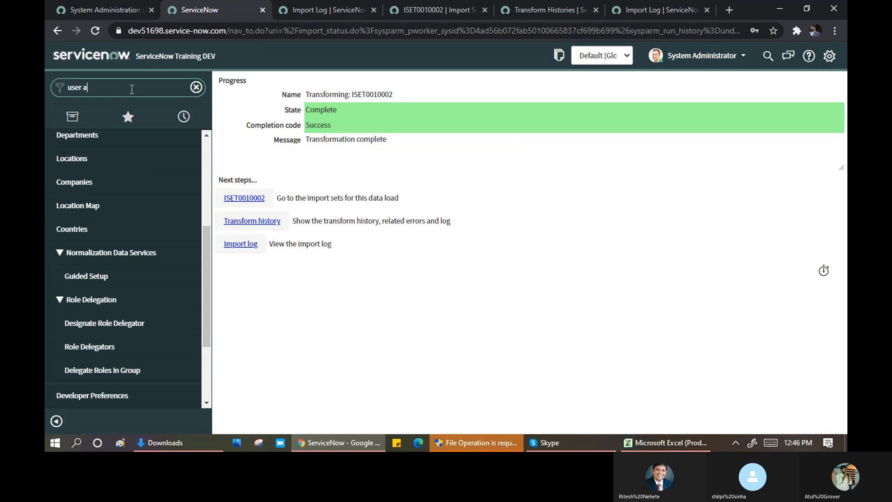
scroll(96, 209, up, 8)
scroll(96, 175, down, 3)
scroll(69, 183, up, 3)
click(74, 208)
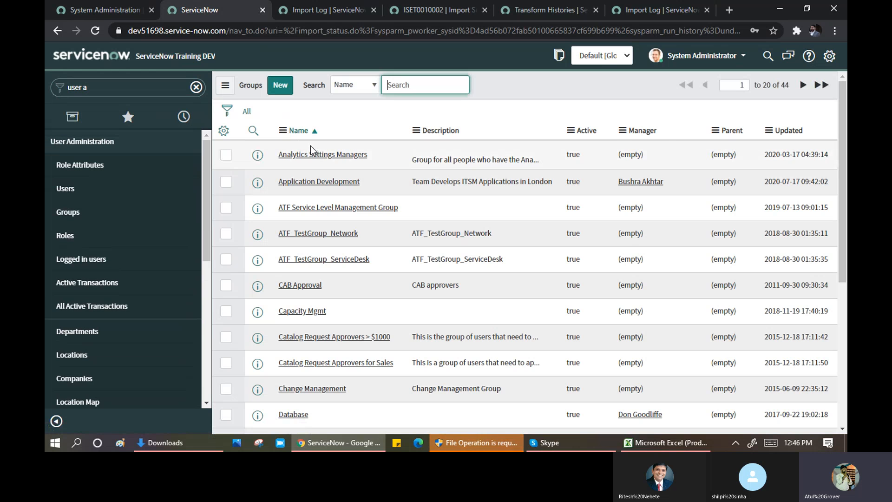
click(303, 152)
text(*My)
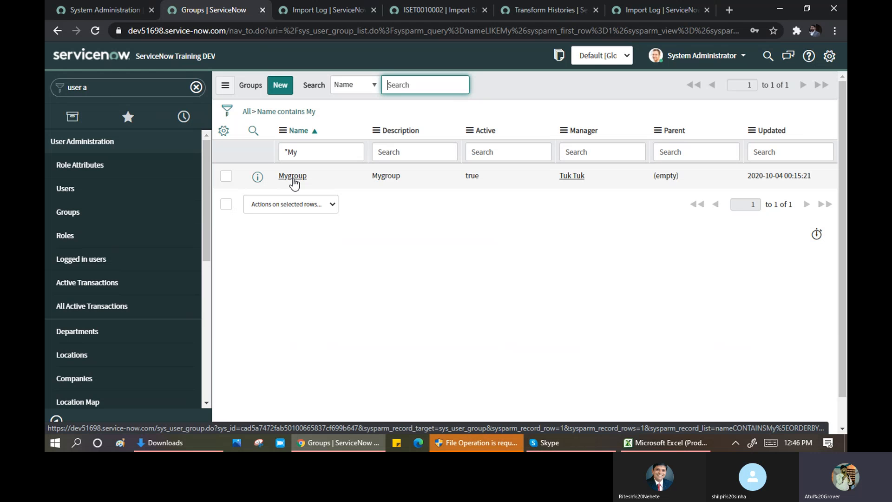
Filter the navigator by "transf" and open Transform Maps under System Import Sets.
click(110, 89)
text(transfrom)
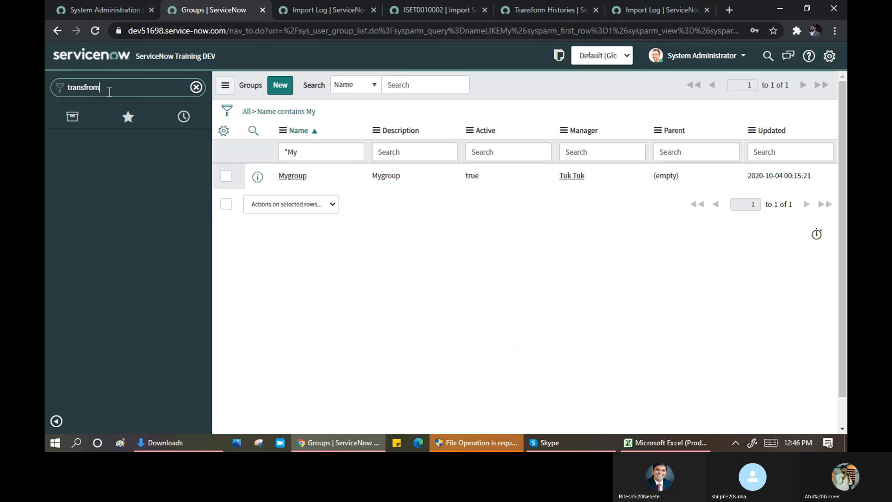
key(BackSpace)
key(BackSpace)
key(BackSpace)
key(BackSpace)
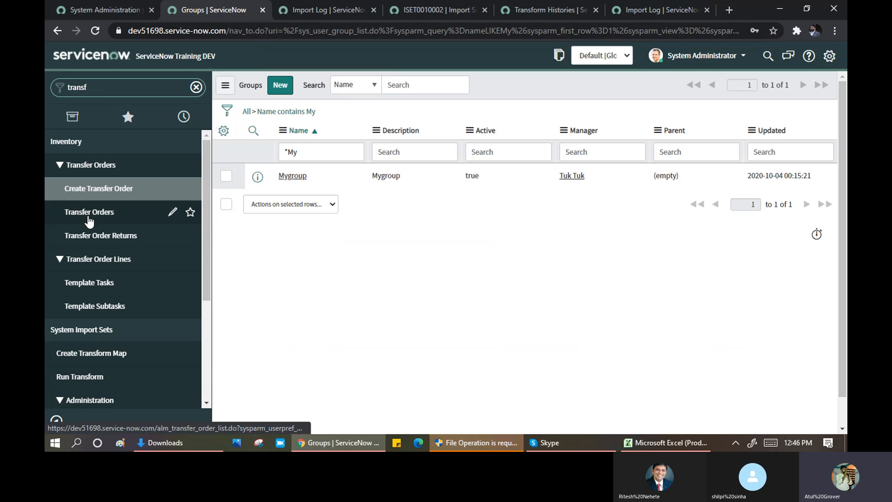
scroll(88, 219, down, 3)
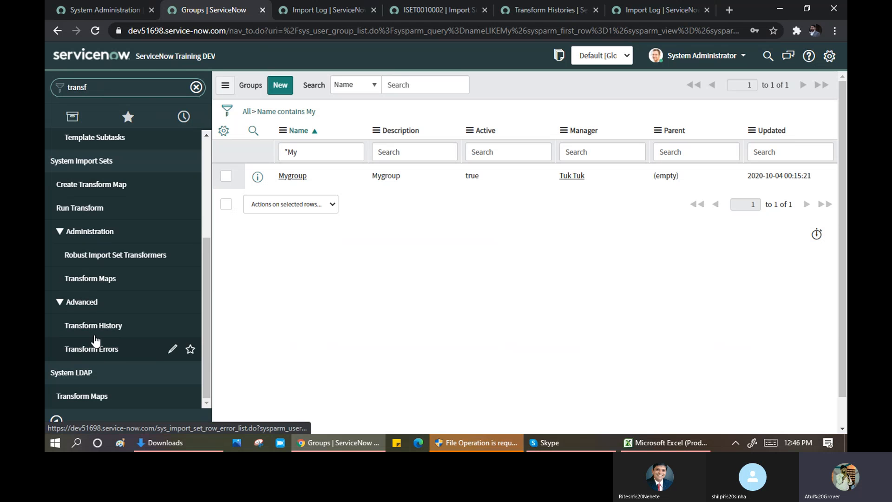
click(94, 279)
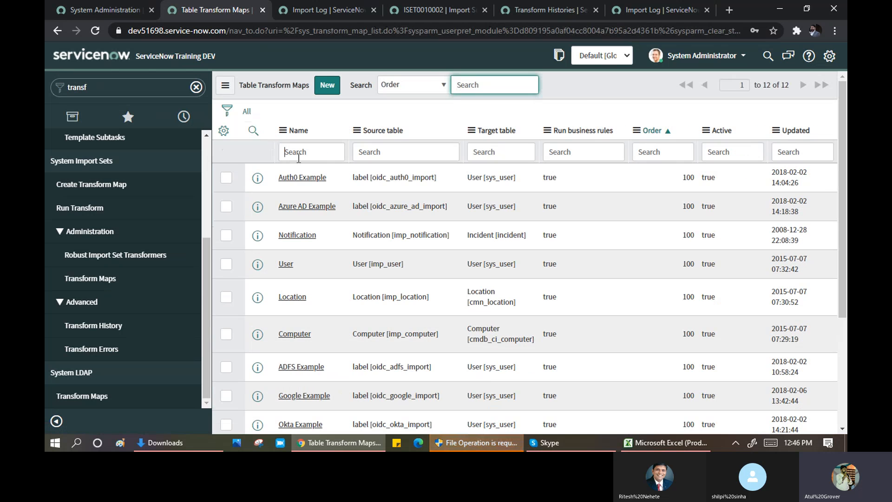
Search the transform maps for names containing "demo" and open Group_Demo.
click(298, 152)
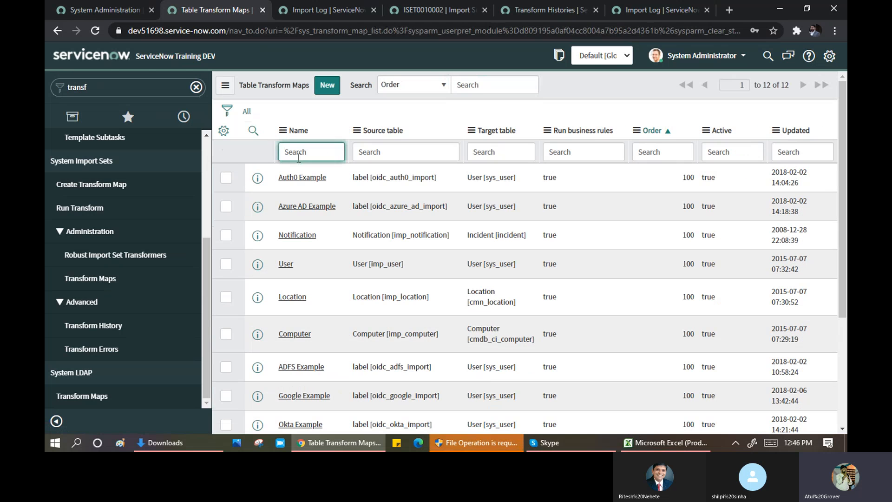
text(*demo)
key(Return)
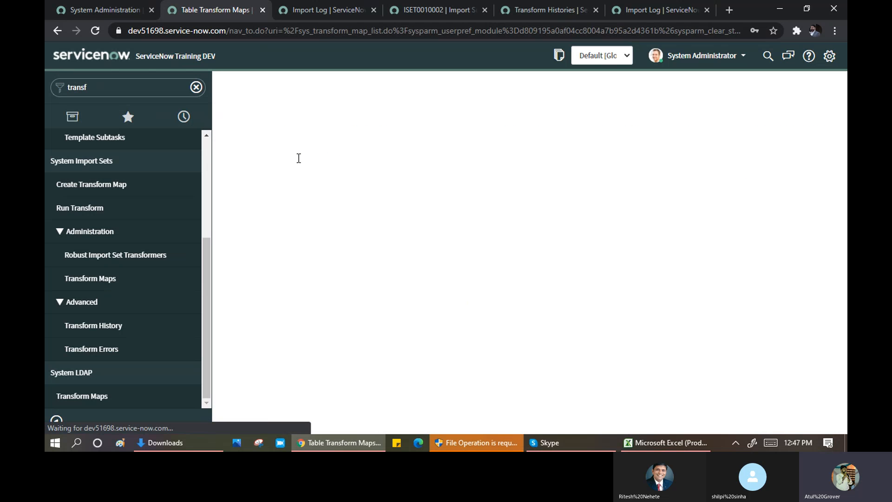
click(306, 183)
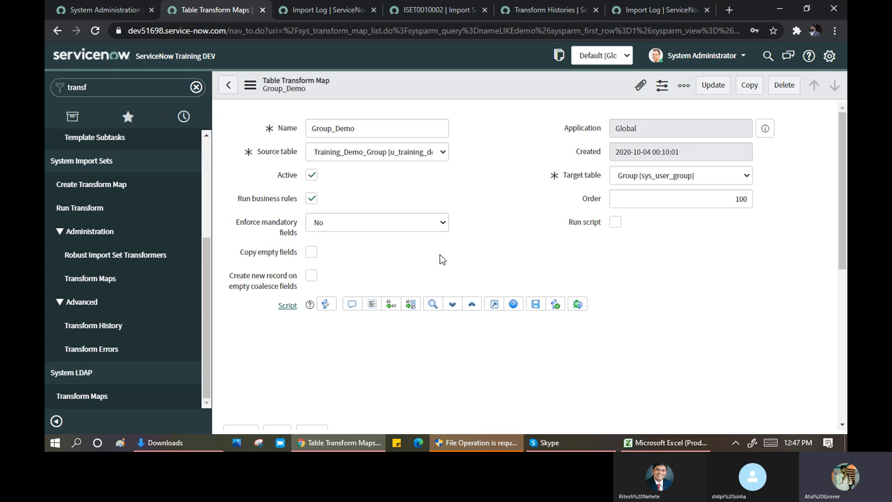
Review the coalesce settings in the Group_Demo field maps and compare them with the rows in the Excel workbook.
scroll(438, 260, down, 10)
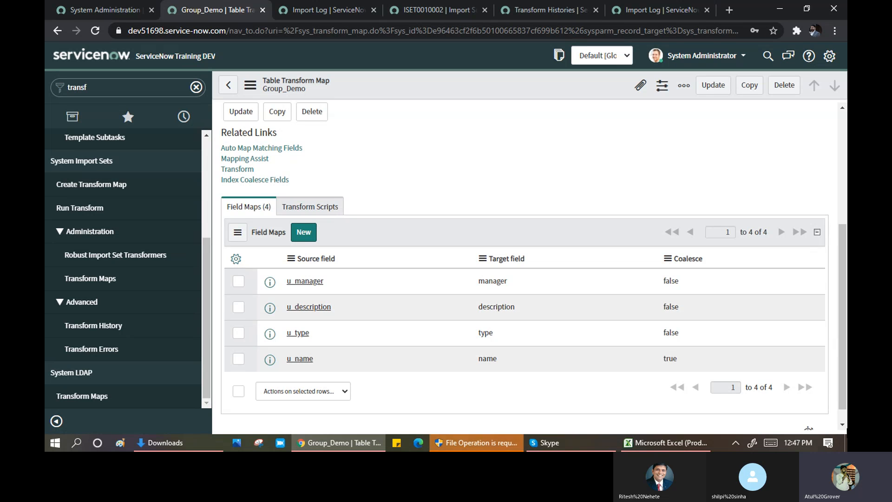
click(666, 442)
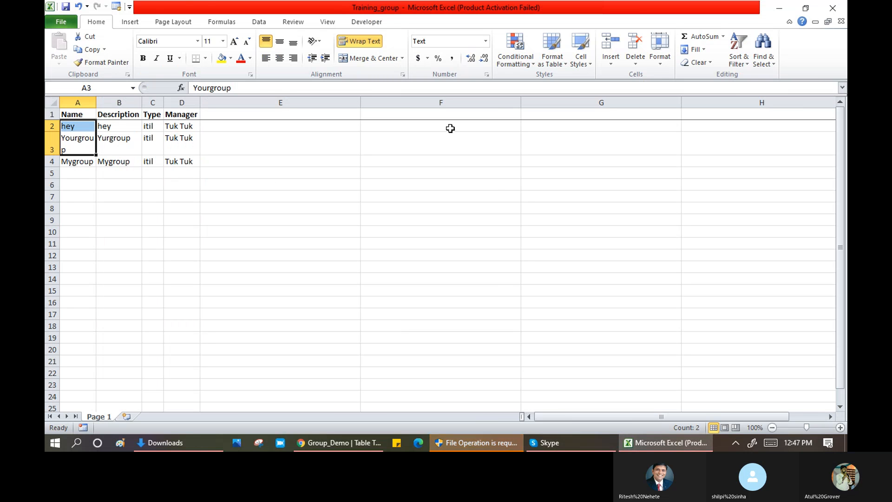
click(355, 442)
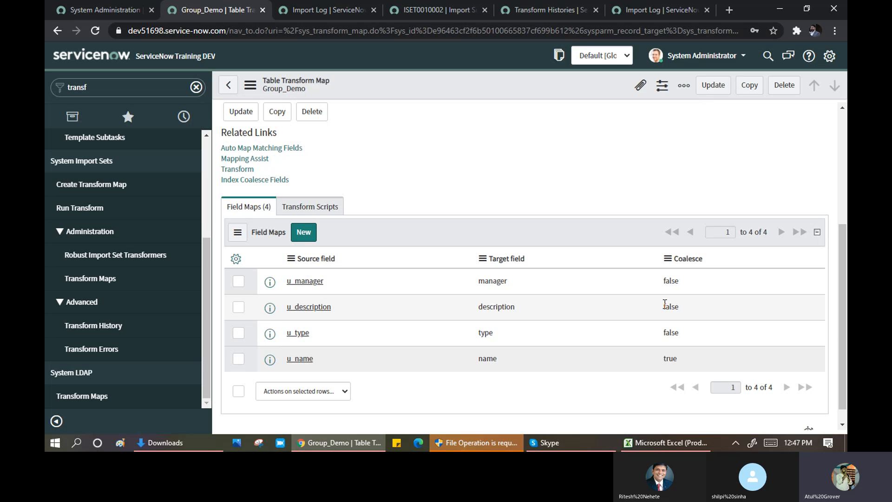
In the Excel workbook, set the description of the hey group in cell B2 to "hello" and save the file.
click(684, 449)
click(115, 128)
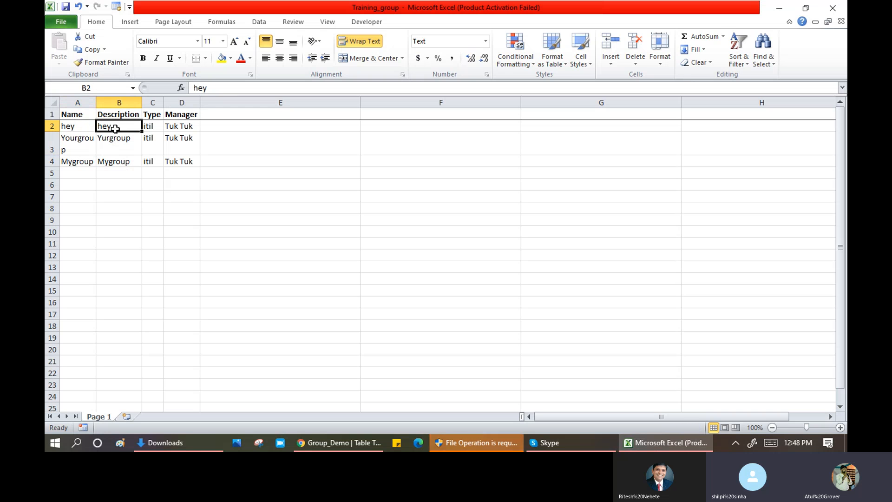
text(hello)
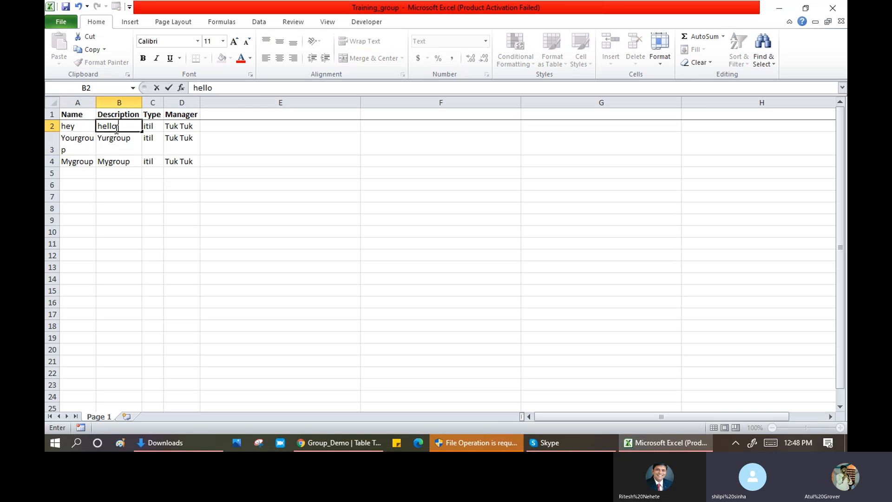
click(66, 8)
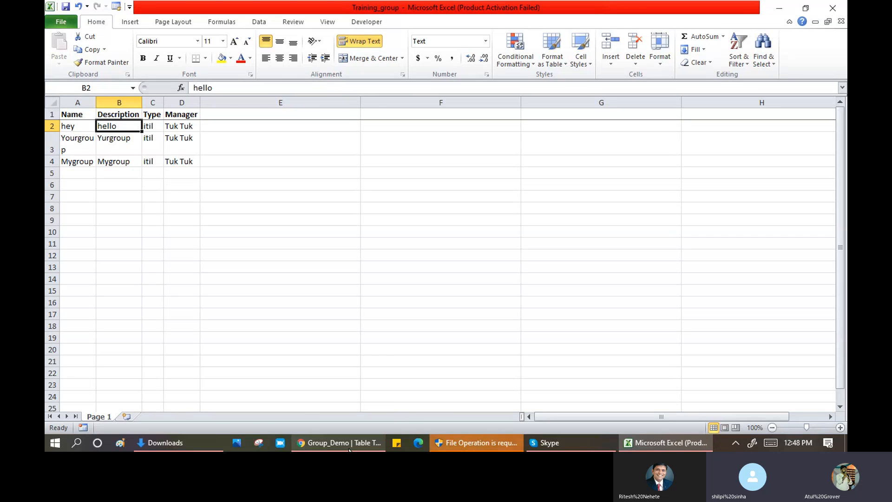
Switch back to ServiceNow, filter the navigator by "load da" and open Load Data under System Import Sets.
mouse_move(203, 444)
click(338, 395)
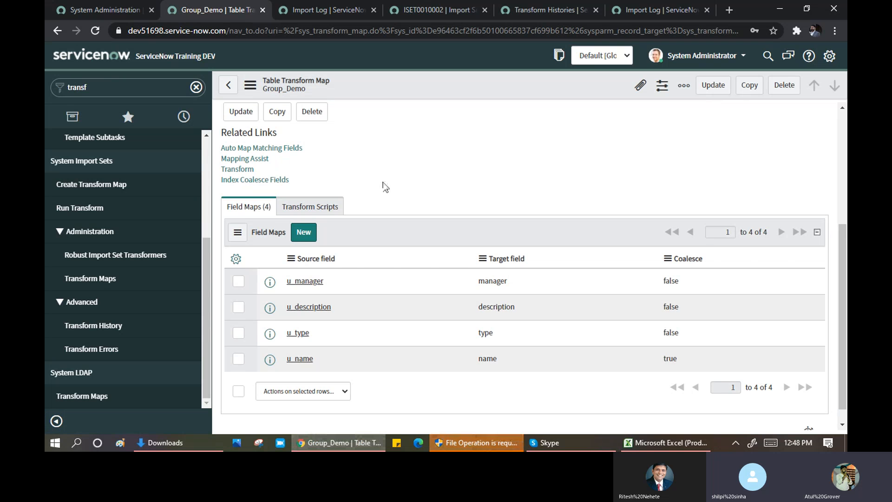
click(96, 90)
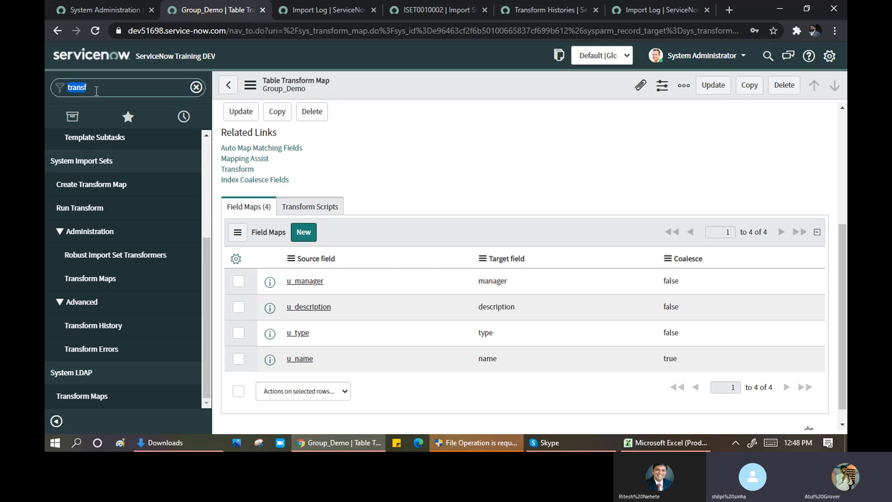
text(load da)
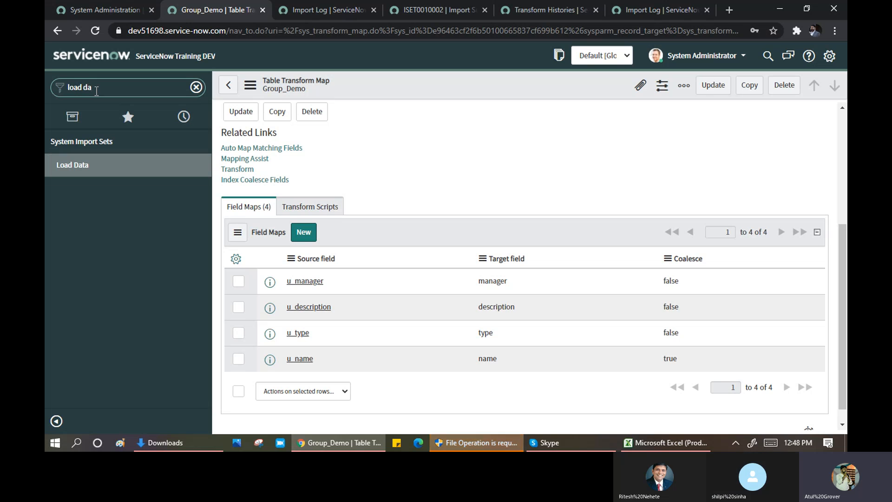
click(70, 173)
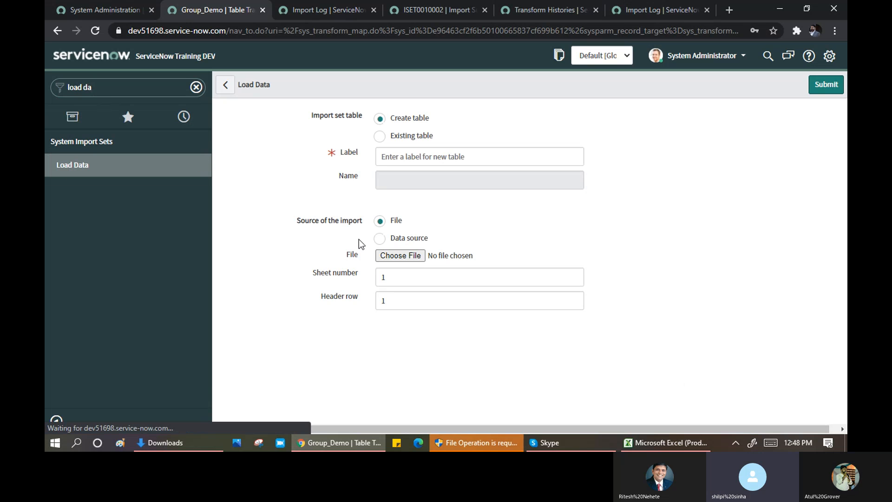
Load the Training_group Excel file into the existing import set table Training_Demo_Group, keeping sheet number 1 and header row 1.
click(380, 136)
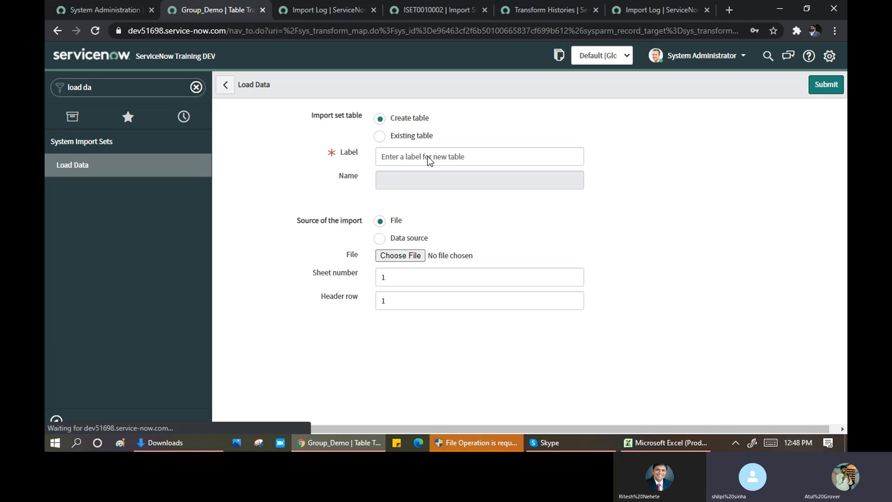
click(401, 233)
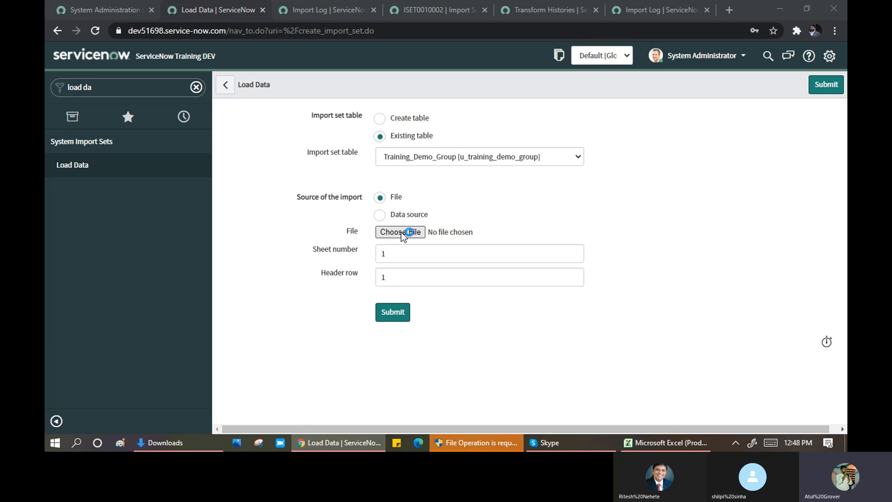
click(400, 231)
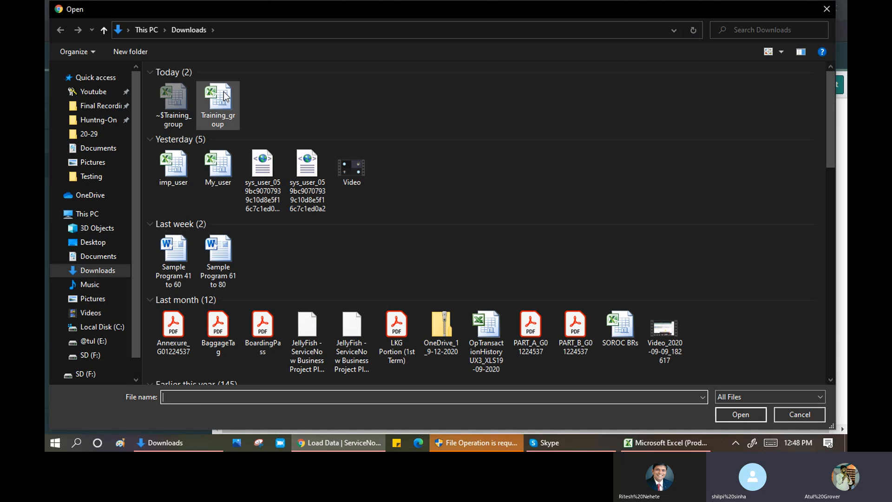
click(225, 97)
click(738, 417)
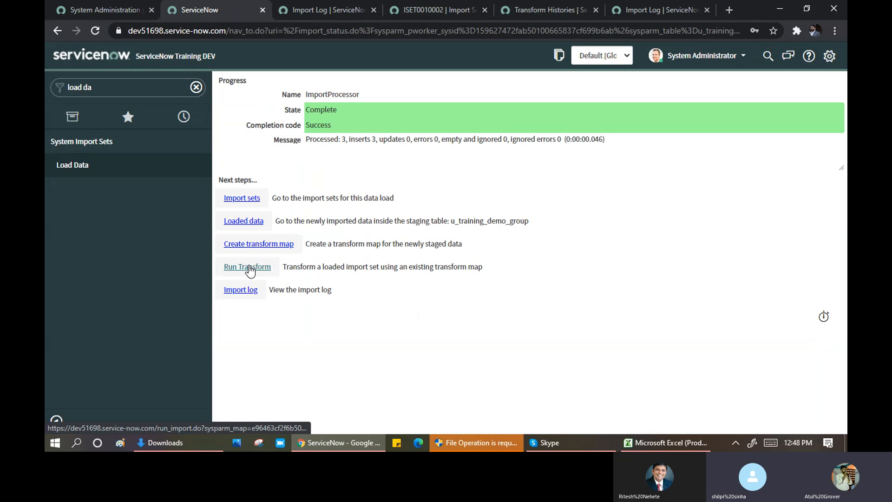
Run the Group_Demo transform on the newly loaded import set and check the state of its import set rows.
click(249, 268)
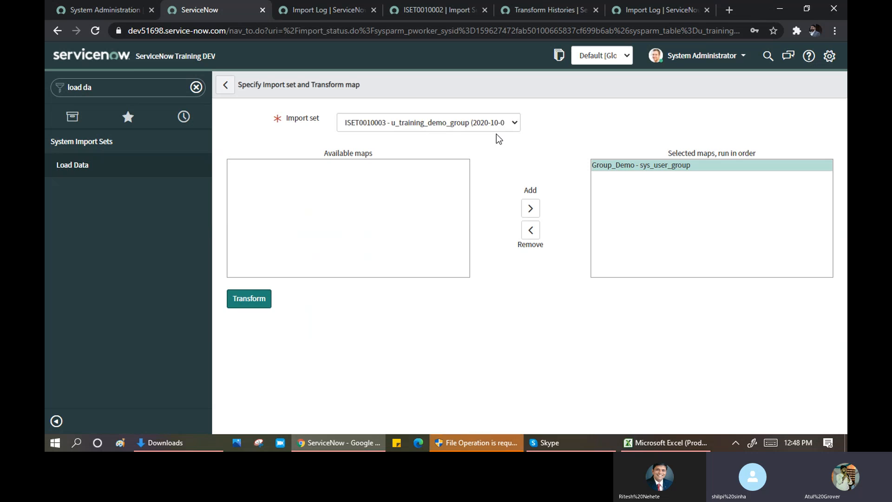
click(241, 307)
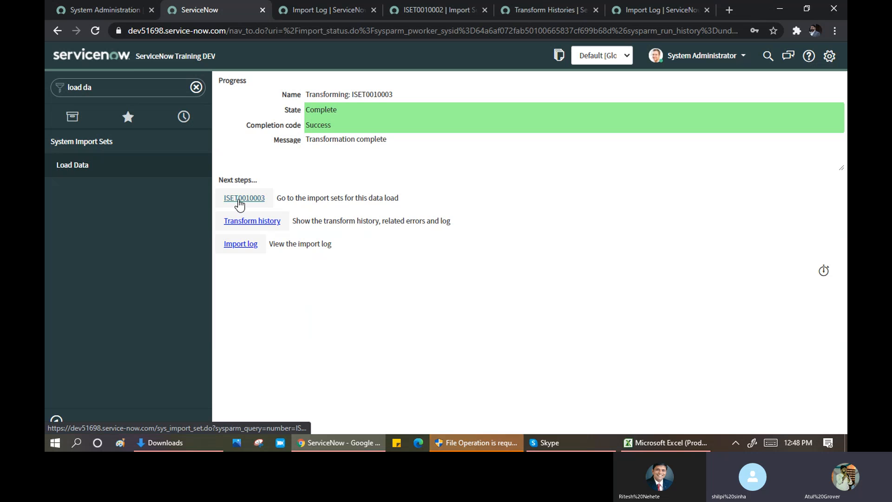
click(240, 199)
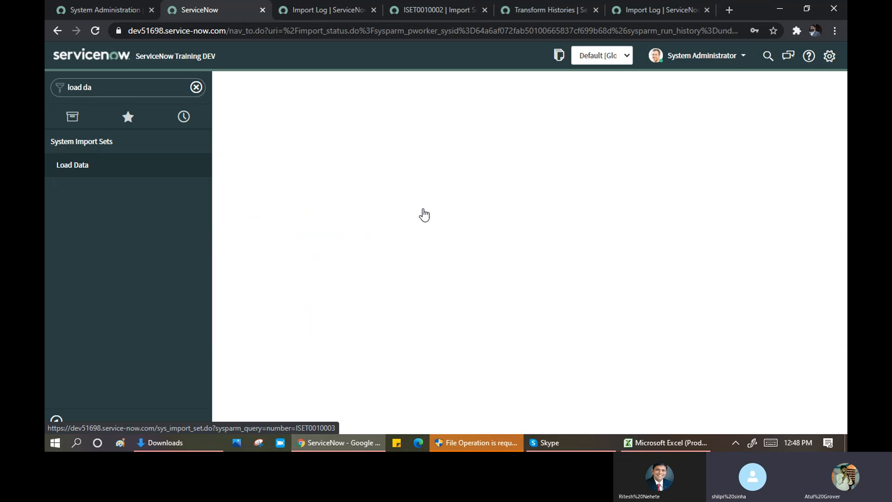
scroll(422, 245, down, 3)
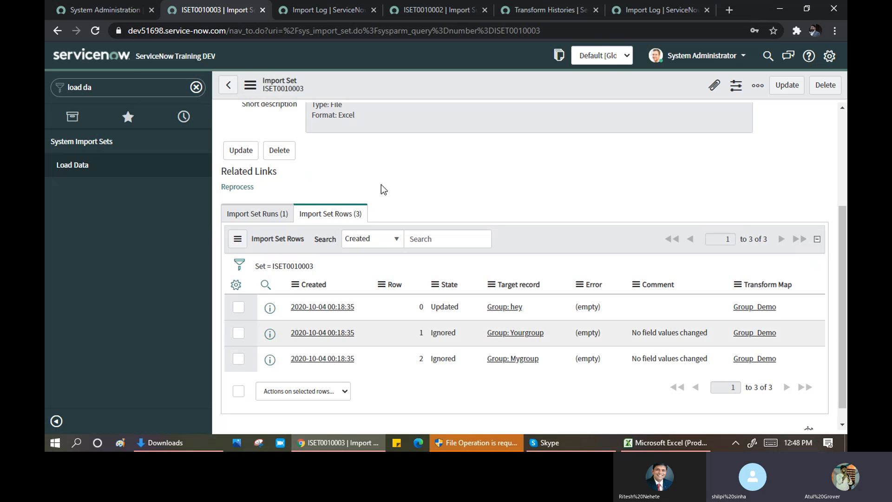
click(228, 90)
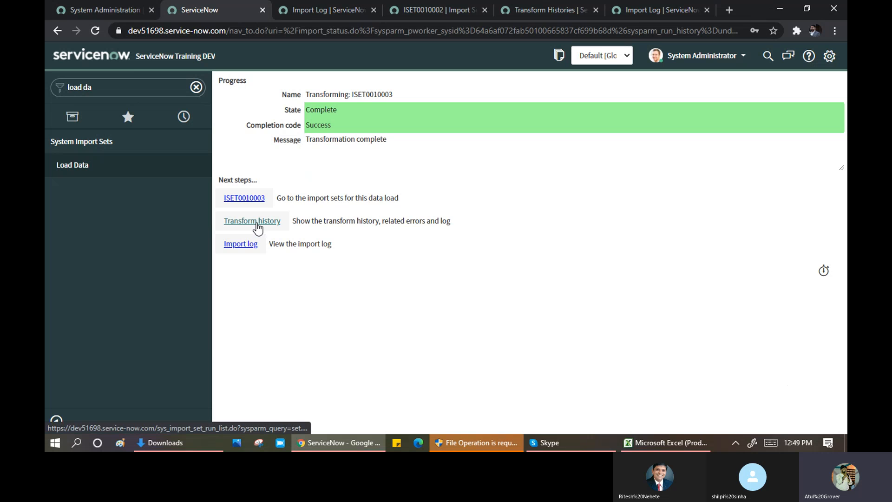
Open the transform history and import log in new browser tabs and examine the history record's import log messages.
ctrl+click(257, 223)
ctrl+click(245, 246)
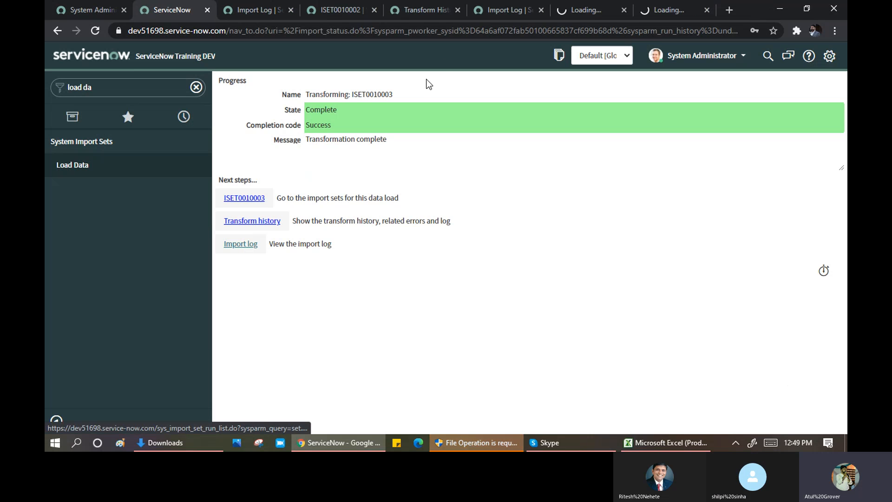
click(578, 12)
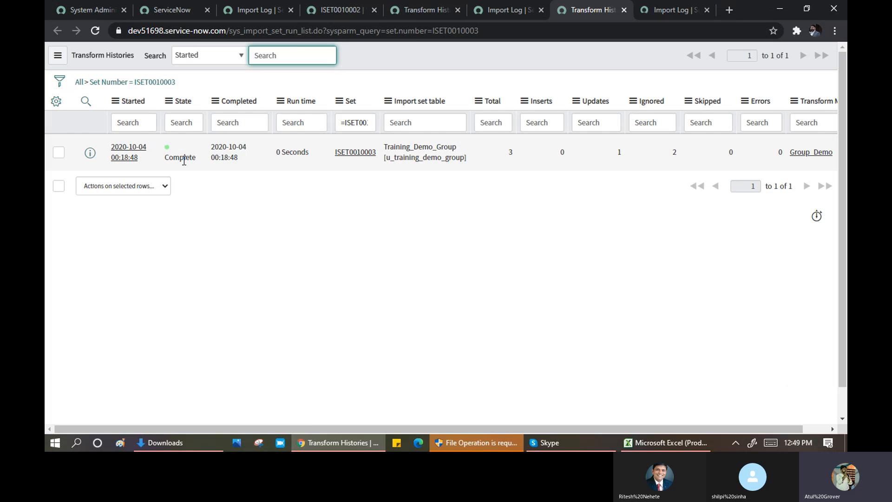
click(119, 158)
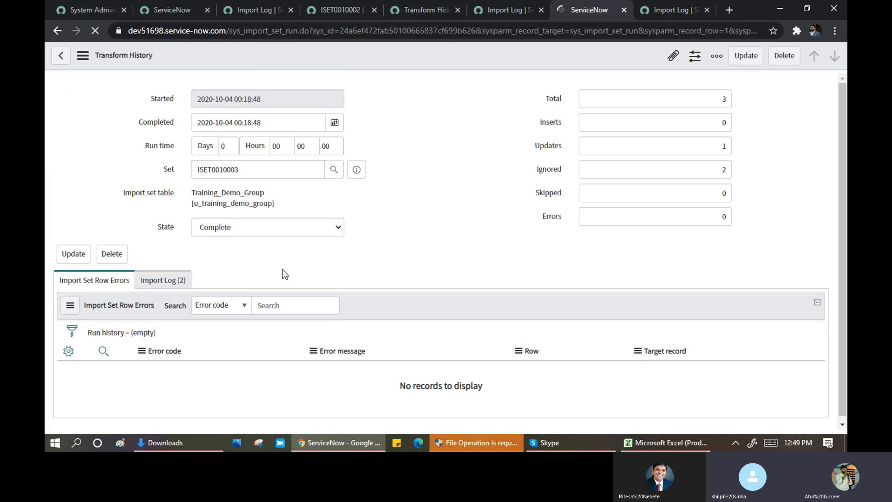
click(165, 281)
scroll(394, 261, down, 1)
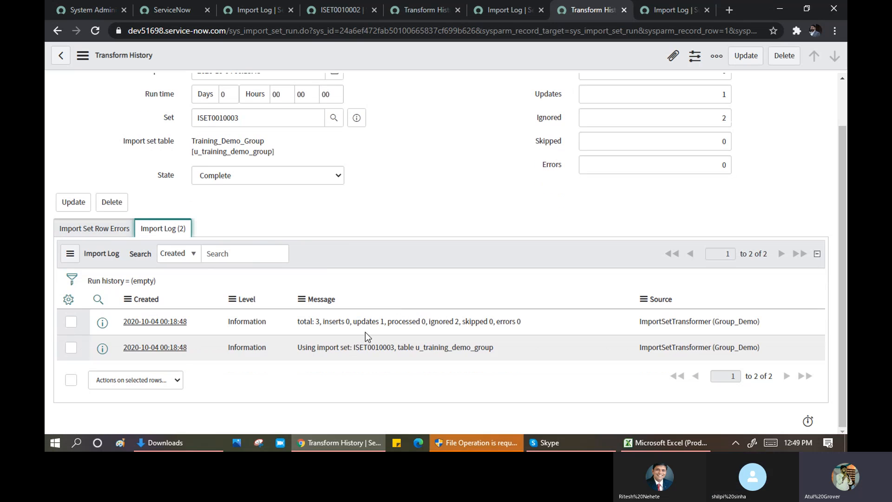
click(300, 349)
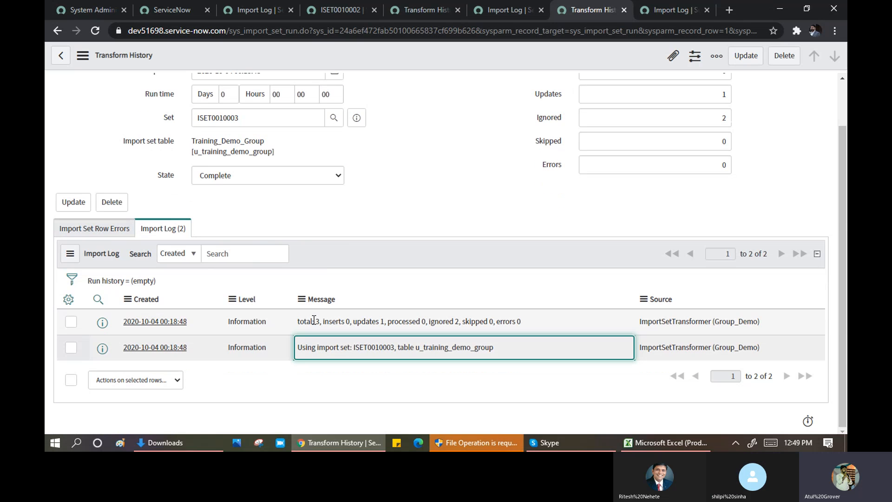
drag(313, 320, 392, 322)
mouse_move(454, 321)
mouse_down()
mouse_move(466, 322)
mouse_move(458, 324)
mouse_up()
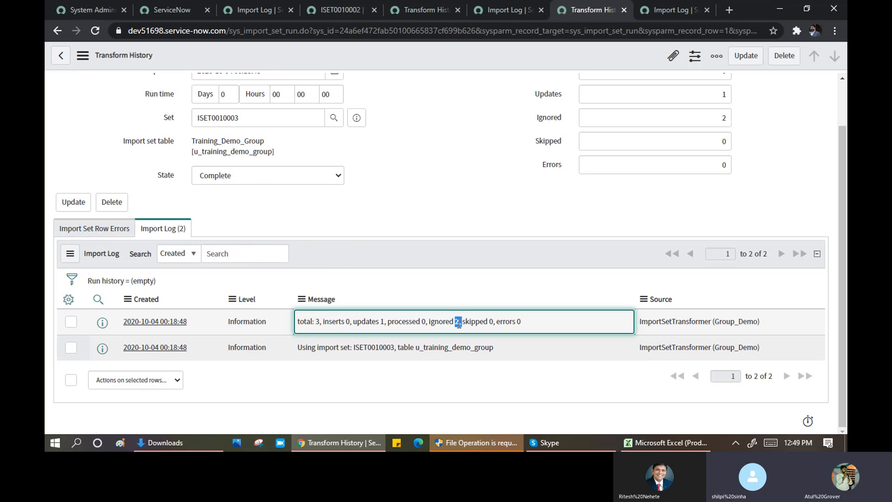
Compare the import log with the hey, Yourgroup and Mygroup rows in the Excel workbook, returning to the browser.
click(665, 442)
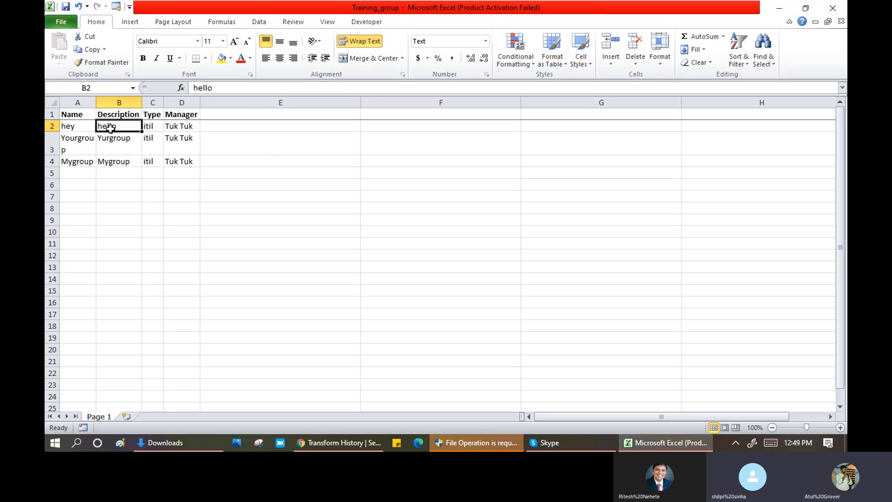
click(74, 123)
click(106, 126)
drag(86, 141, 168, 158)
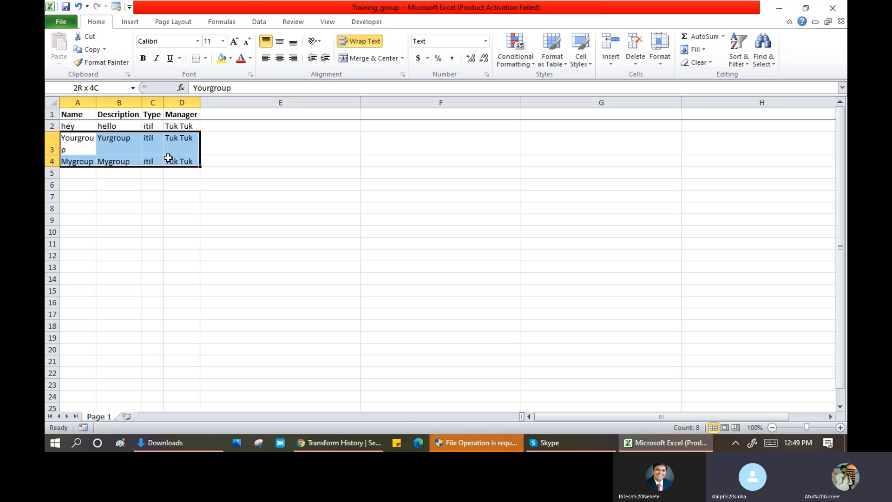
click(374, 442)
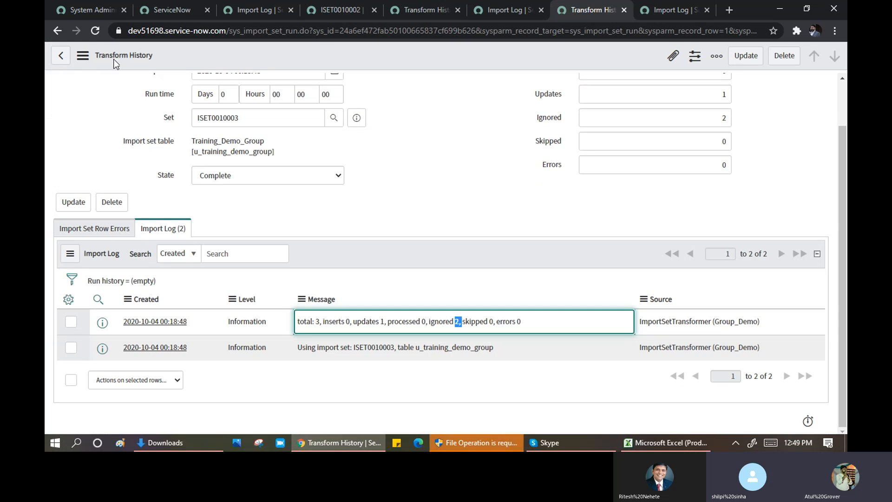
Open Groups under User Administration, search for names containing "hey" and check the hey group's description.
click(171, 8)
click(103, 88)
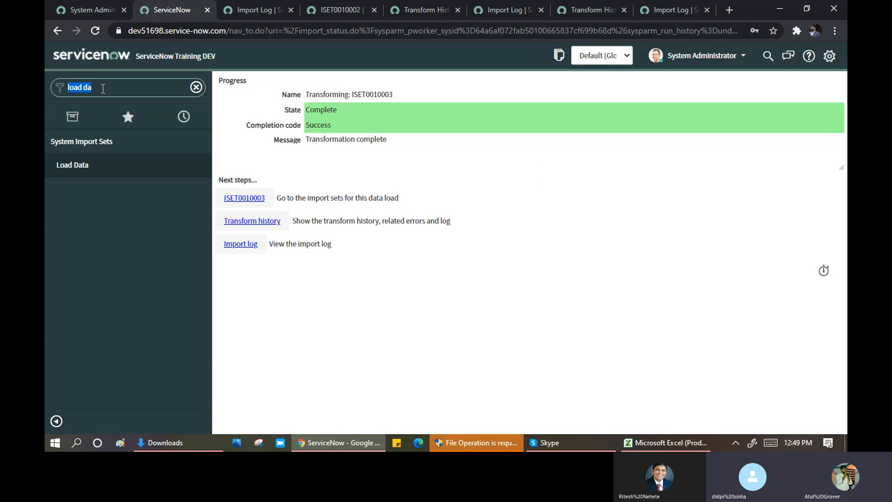
text(user ad)
click(82, 213)
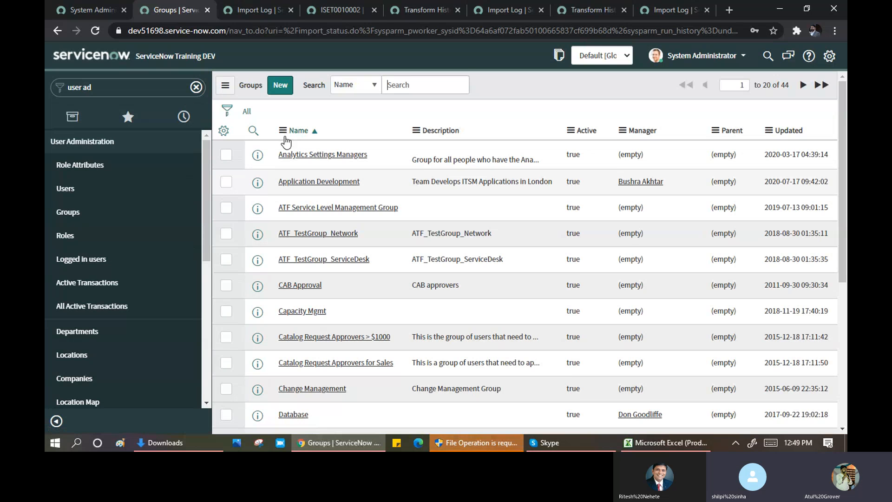
click(307, 151)
text(*hey)
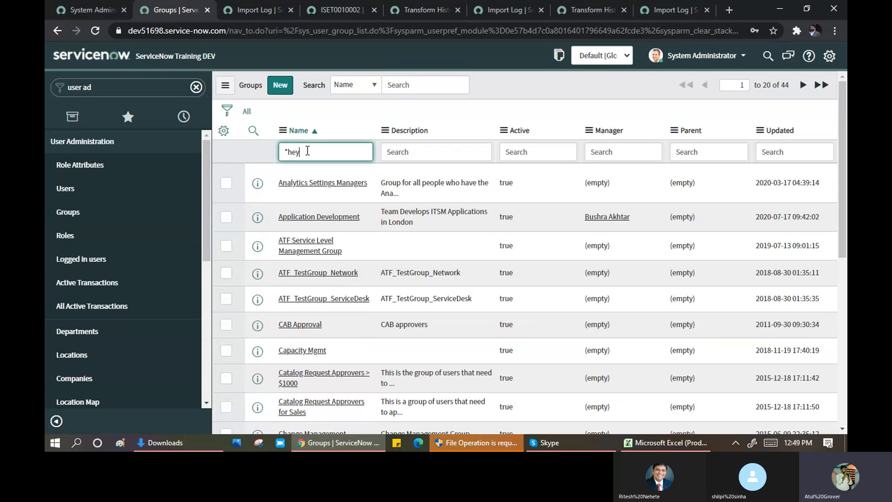
key(Return)
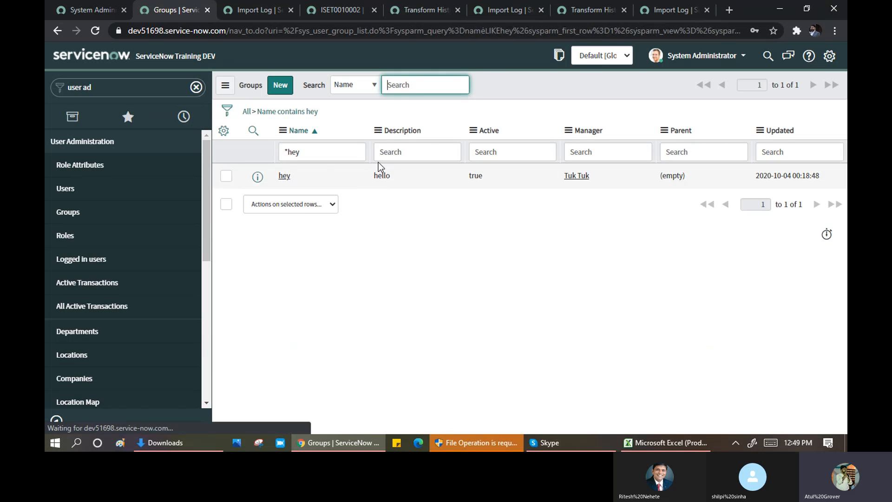
drag(398, 176, 380, 173)
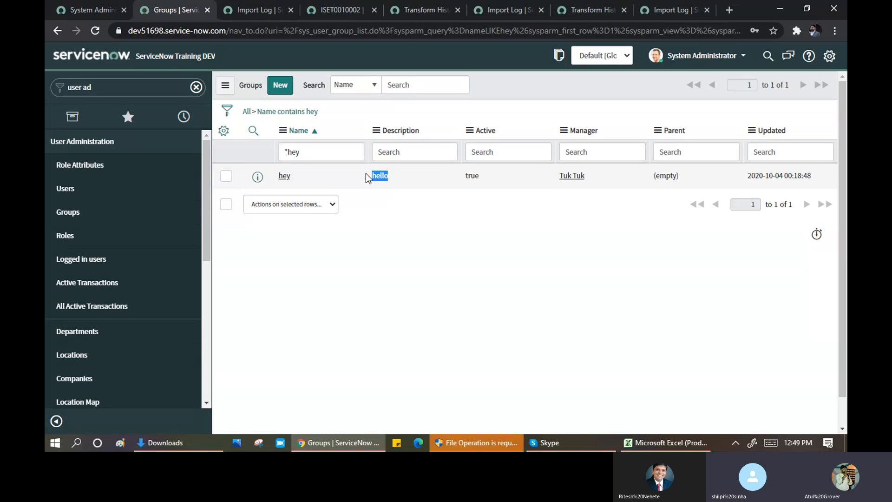
Review the Yourgroup row and the hey row's name and description in the Excel workbook, returning to ServiceNow.
click(655, 447)
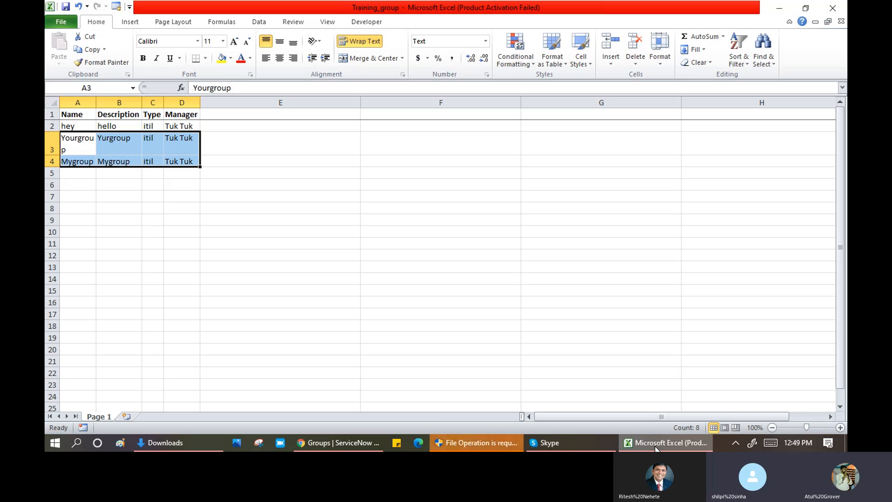
click(77, 139)
drag(84, 139, 181, 142)
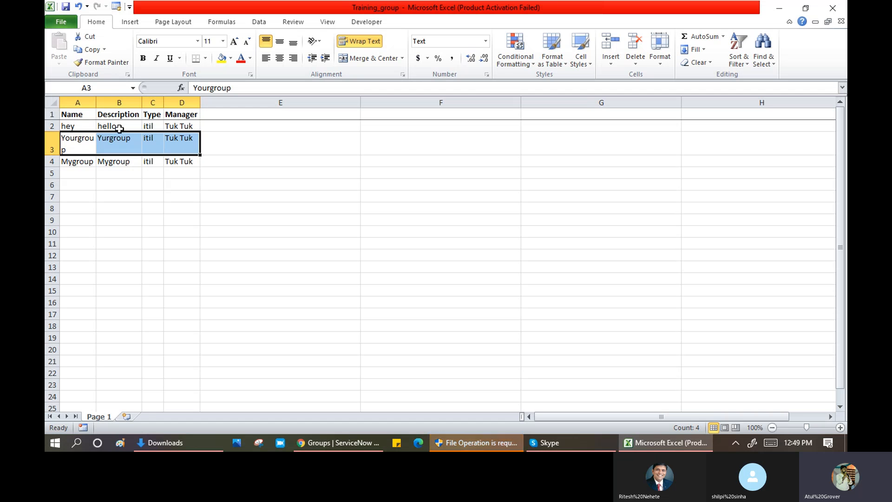
click(74, 126)
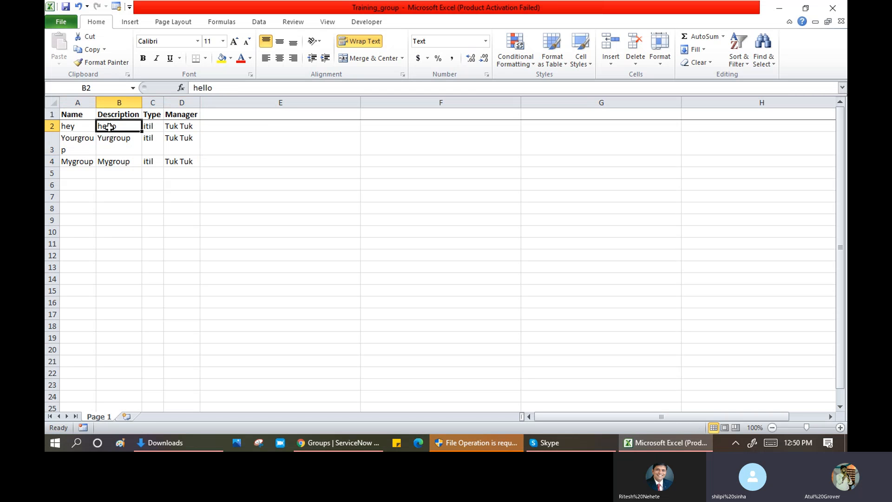
click(324, 446)
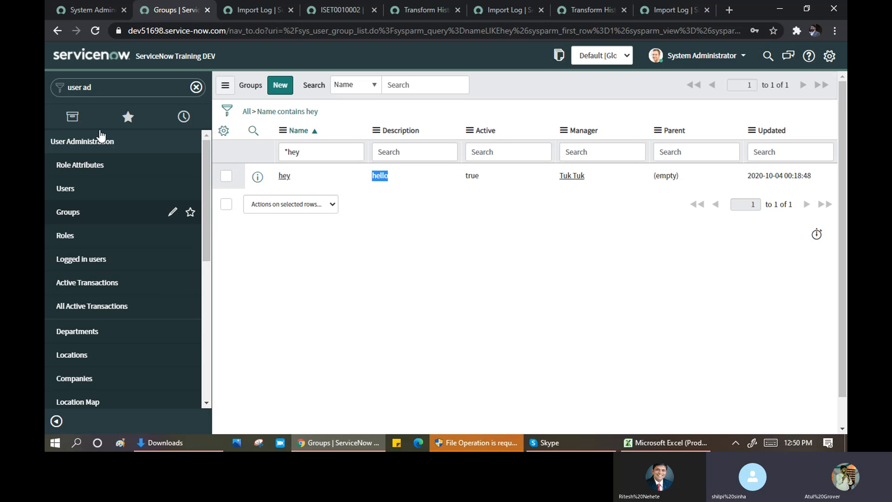
Filter the navigator by "transform m", open Transform Maps under System Import Sets, search for names containing "demo" and open Group_Demo.
click(100, 84)
text(transform m)
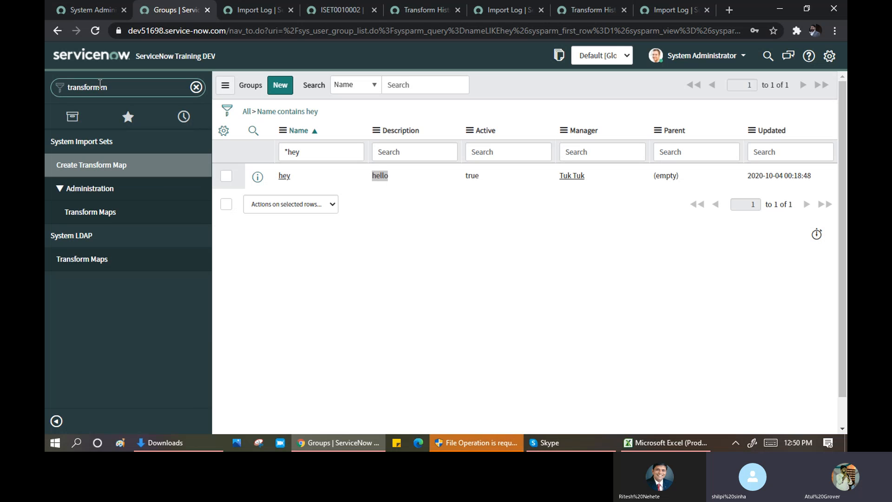
click(93, 216)
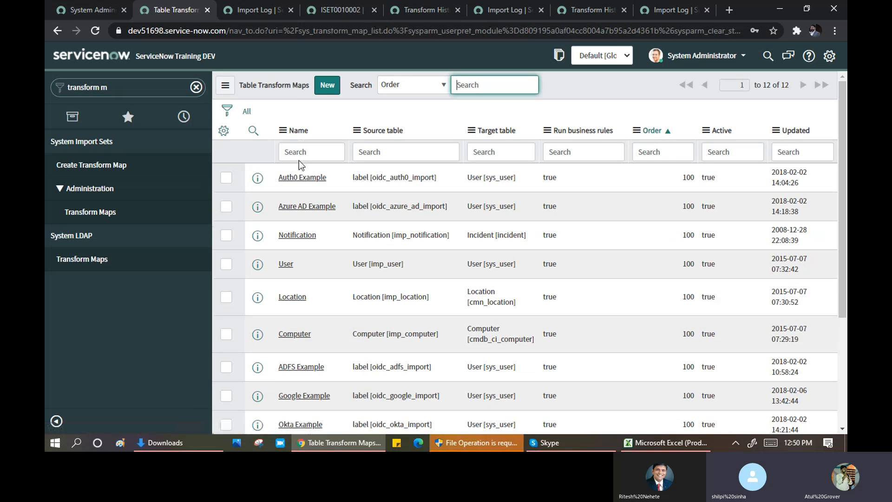
click(296, 151)
text(*demo)
key(Return)
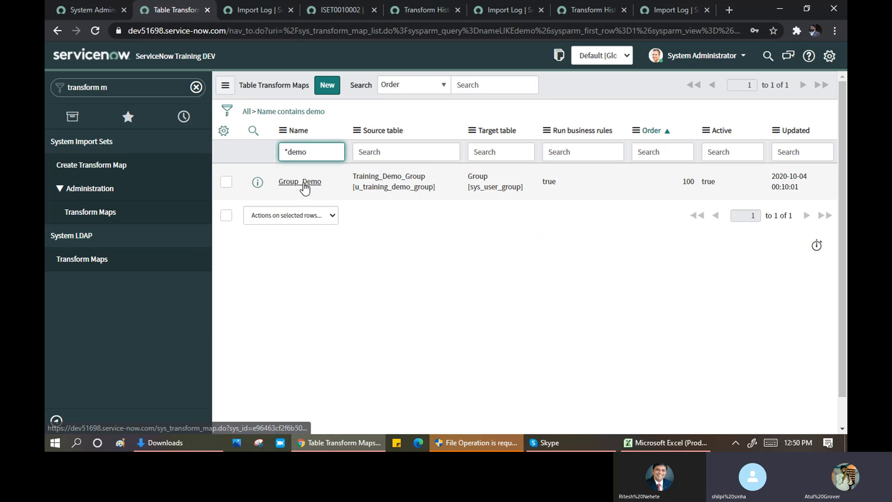
click(303, 182)
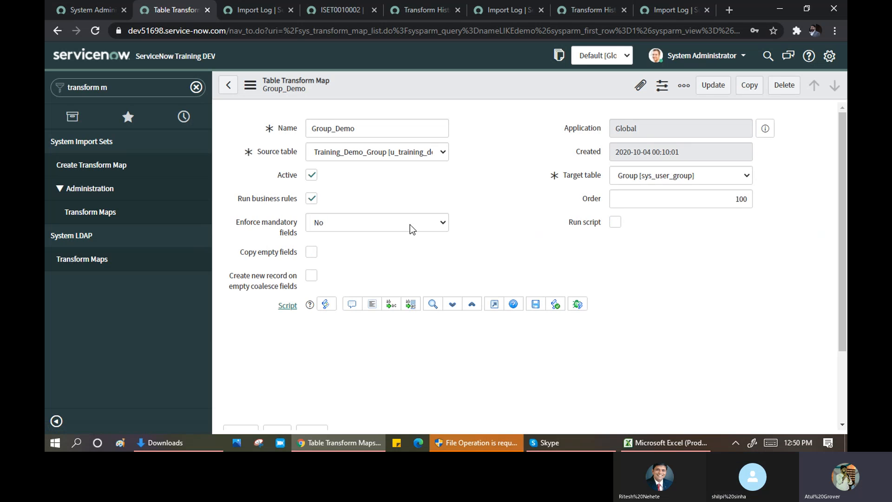
Compare the Group_Demo field maps and their coalesce settings with the column headers in the Excel workbook, returning to ServiceNow.
scroll(342, 298, down, 7)
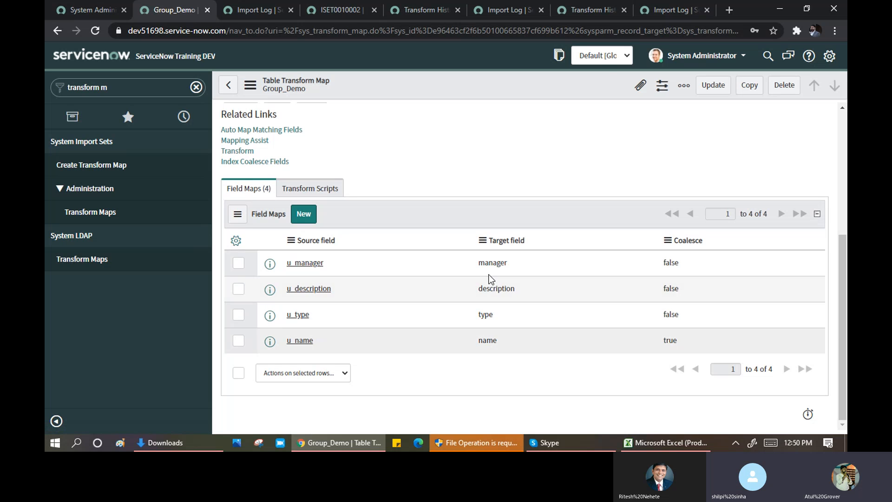
click(663, 444)
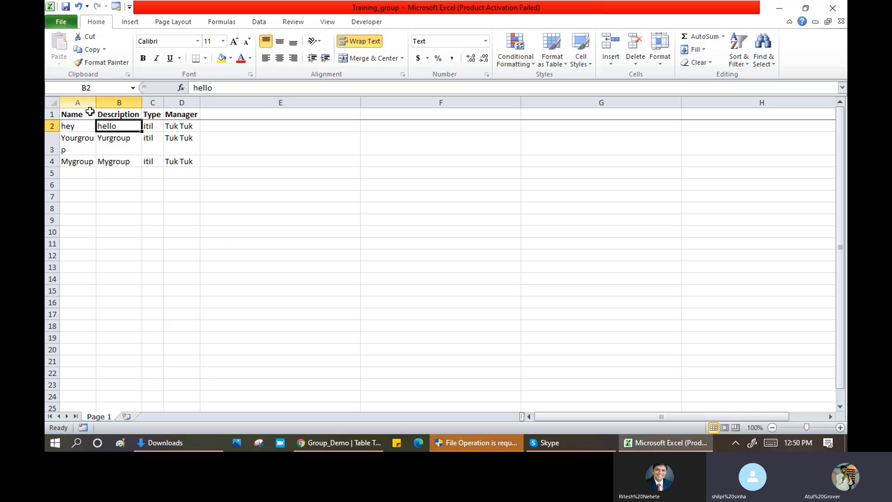
double_click(92, 116)
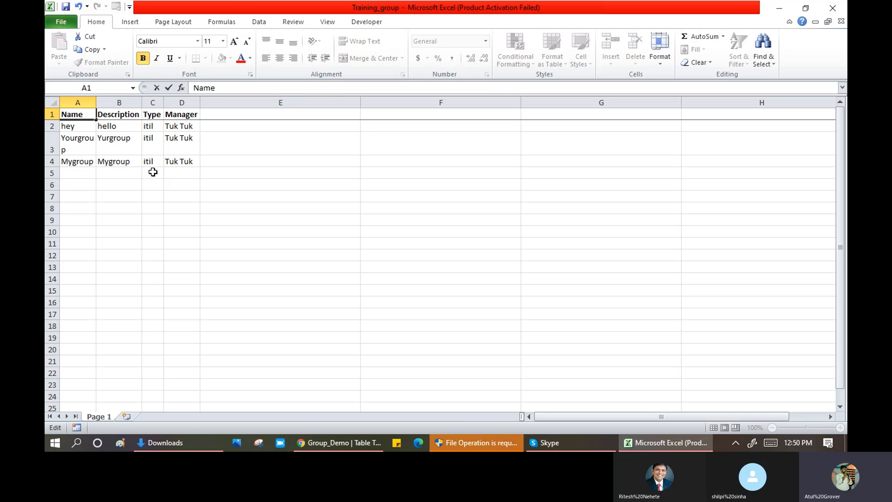
click(340, 442)
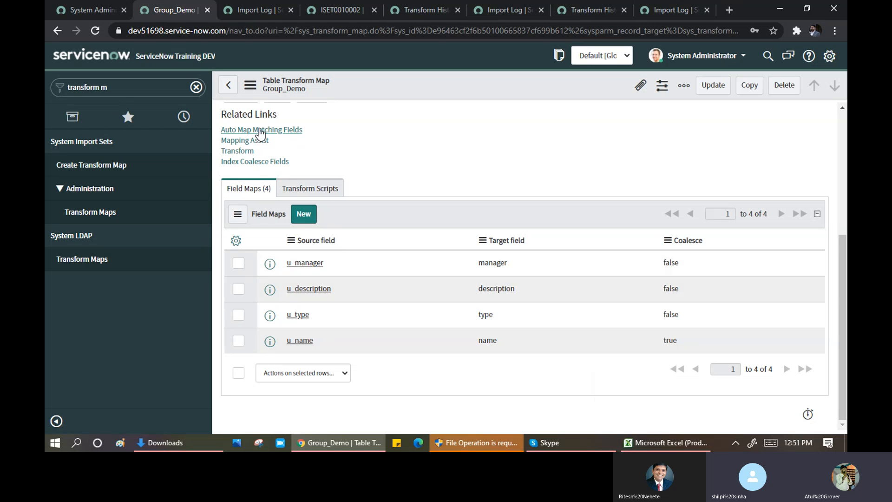
scroll(274, 133, up, 5)
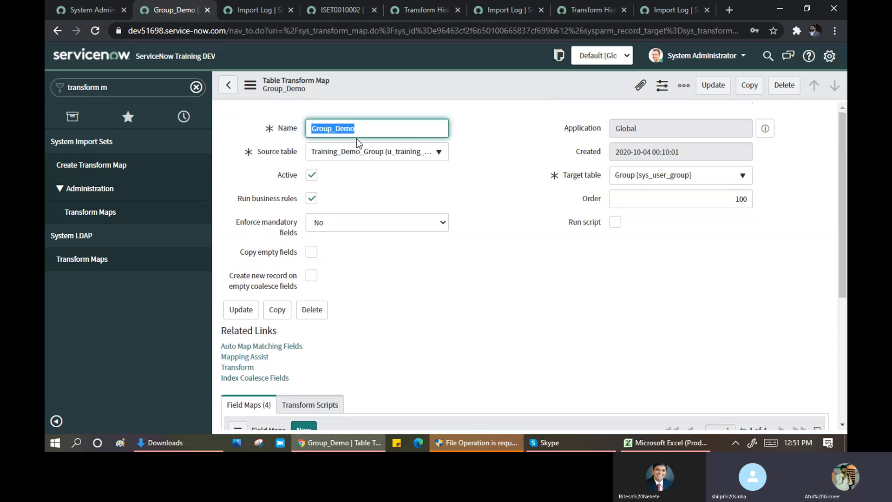
click(651, 442)
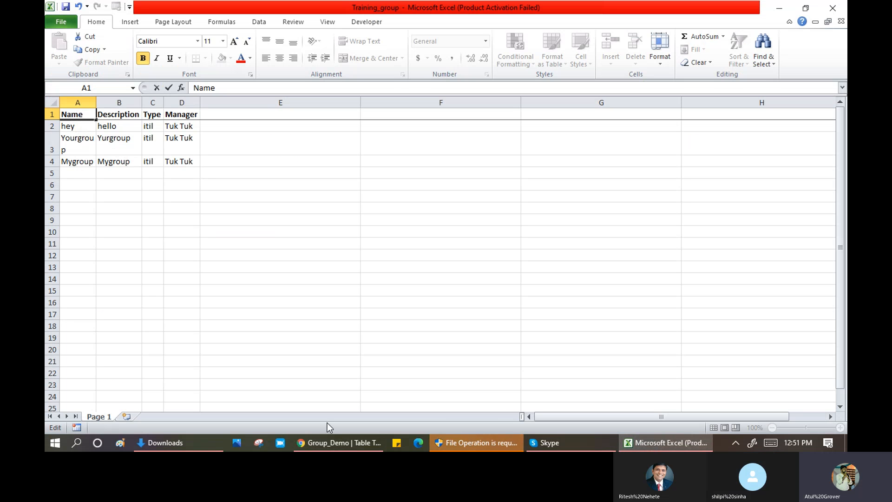
click(339, 442)
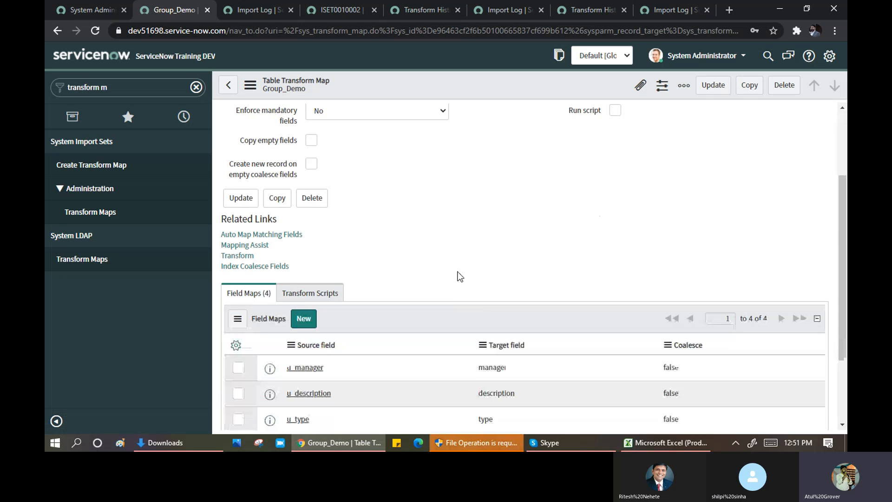
scroll(460, 277, down, 2)
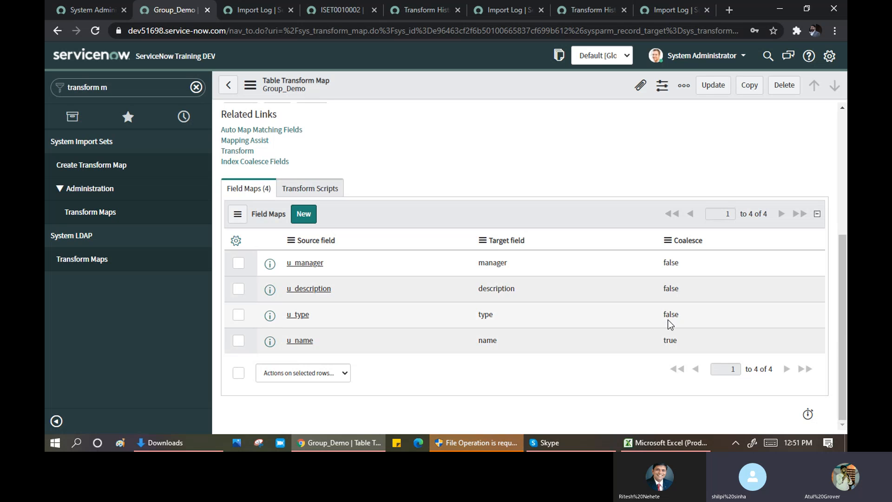
Set Coalesce to true for the u_type field map of Group_Demo.
click(689, 316)
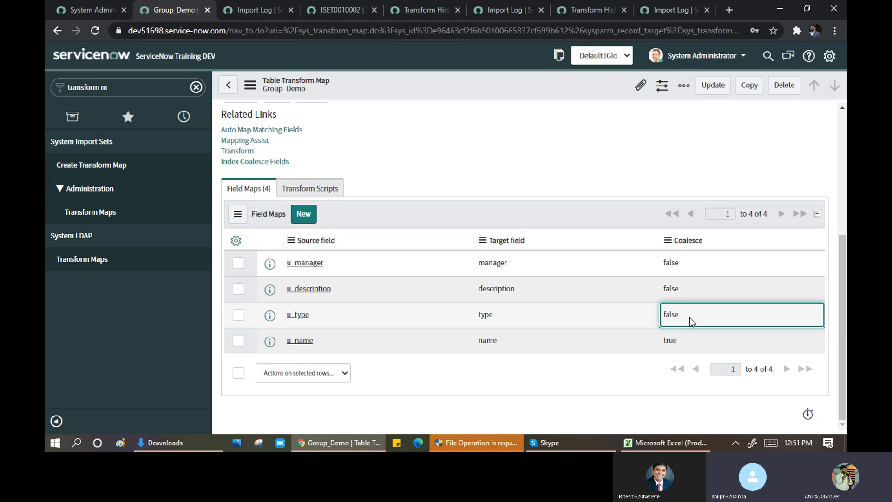
double_click(690, 317)
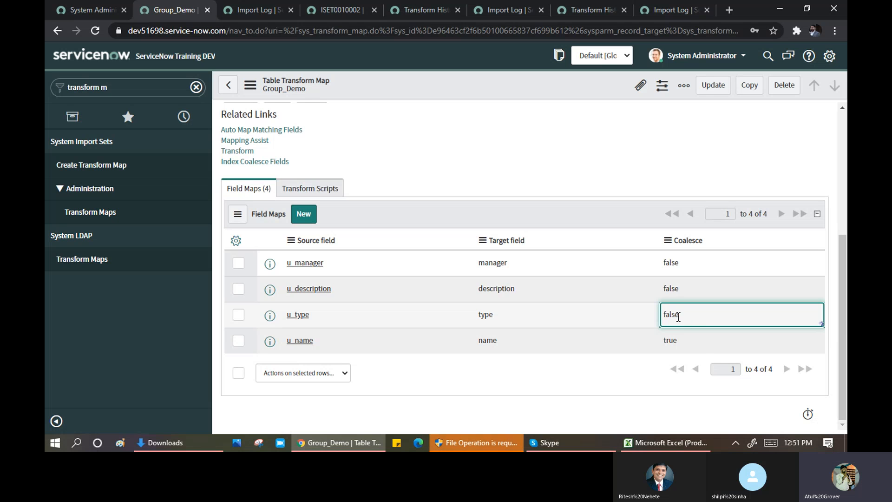
click(690, 324)
click(688, 333)
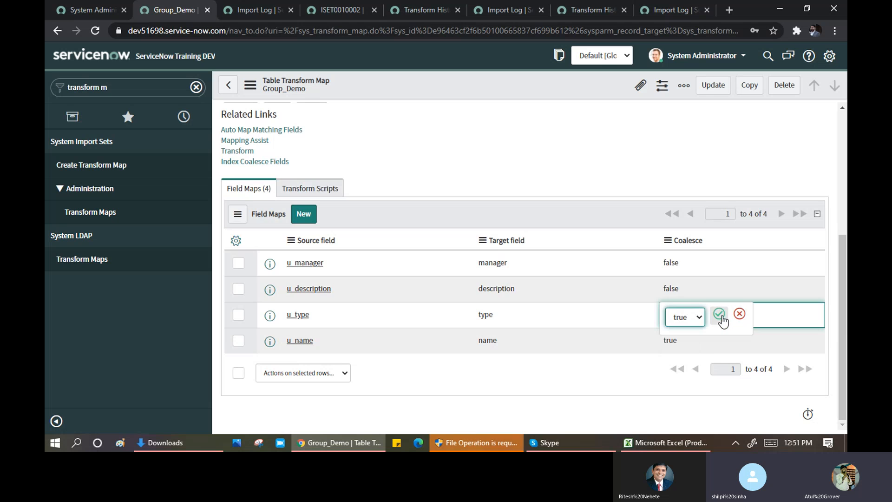
click(720, 316)
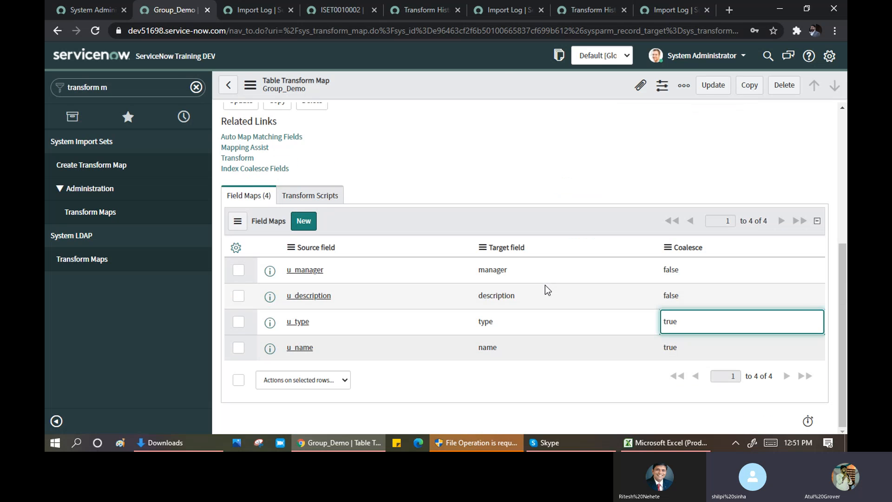
Review the hey row's name and type as the combined coalesce key in the Excel workbook, returning to ServiceNow.
click(666, 442)
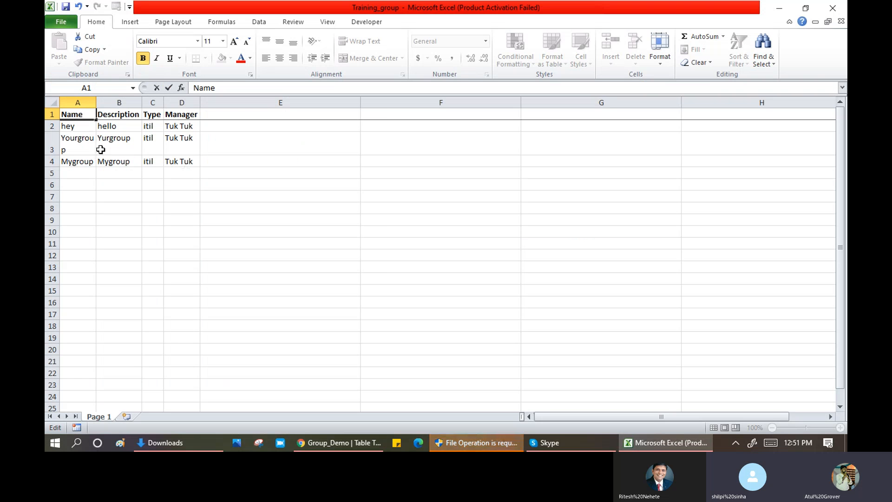
click(76, 125)
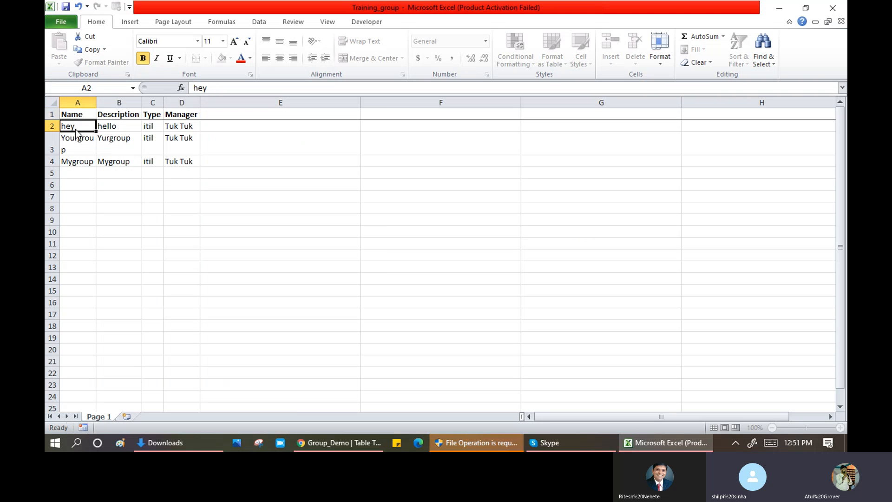
ctrl+click(155, 123)
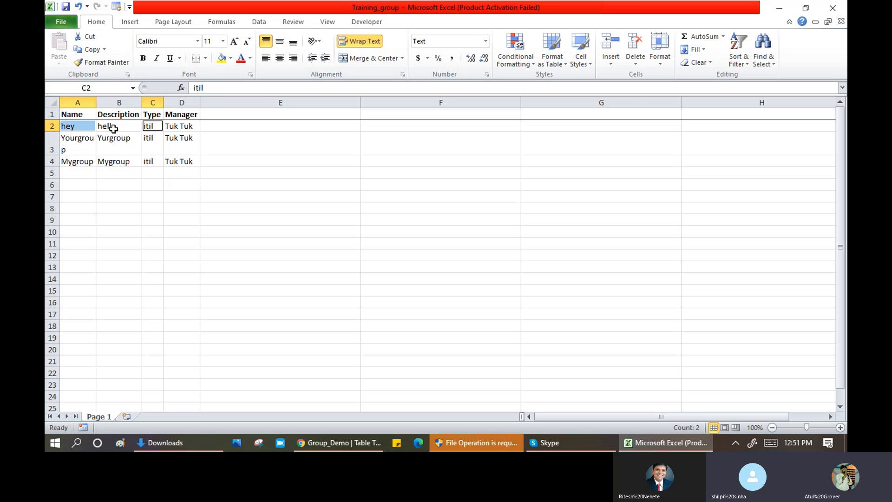
key(alt+Tab)
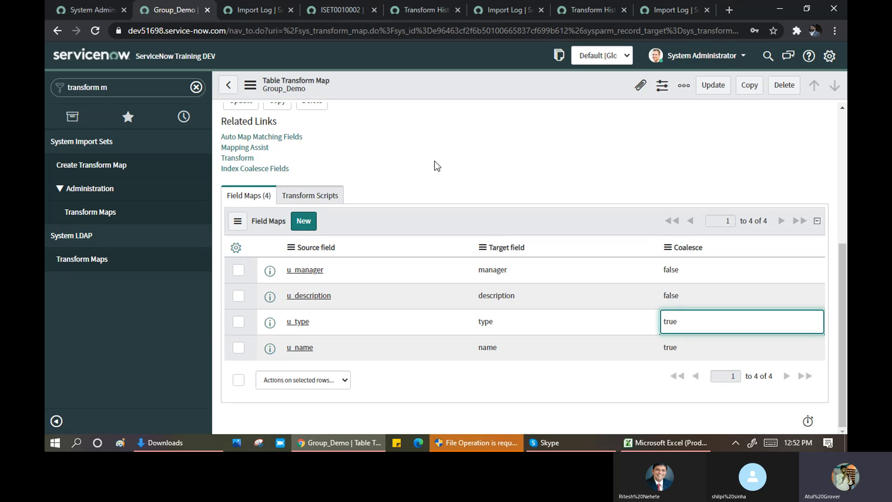
scroll(433, 166, up, 3)
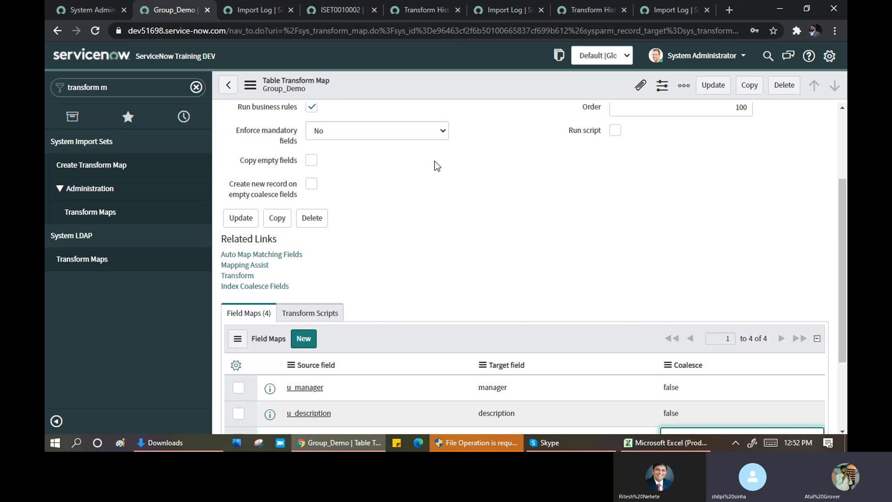
Examine the empty header cells E1 to G1 in the Excel workbook and compare them with the Group_Demo field maps.
click(665, 442)
click(251, 114)
drag(337, 116, 583, 116)
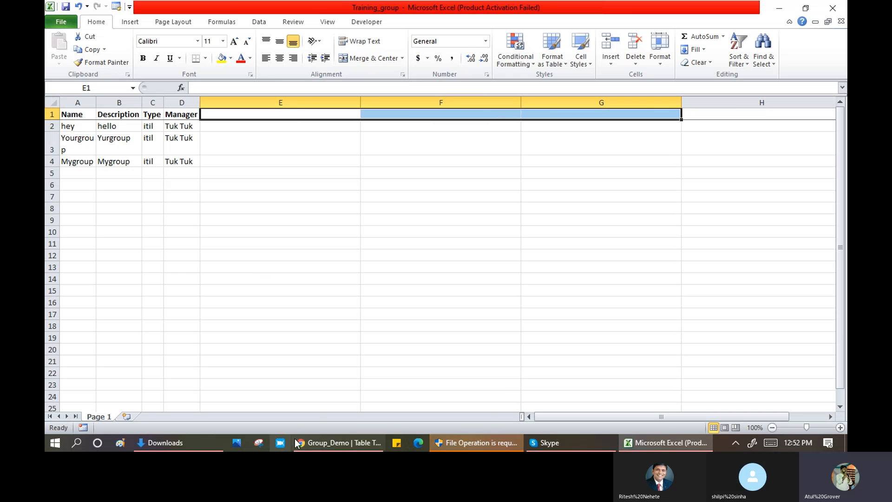
click(334, 443)
scroll(368, 411, down, 3)
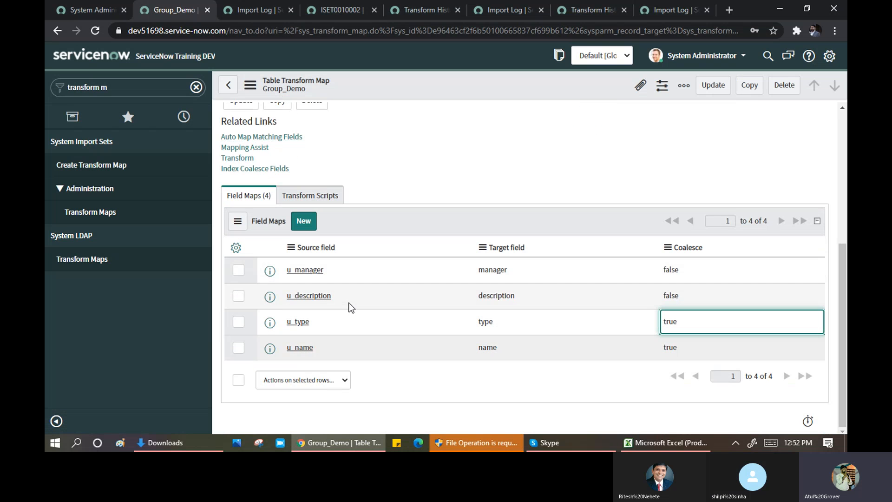
scroll(354, 320, up, 4)
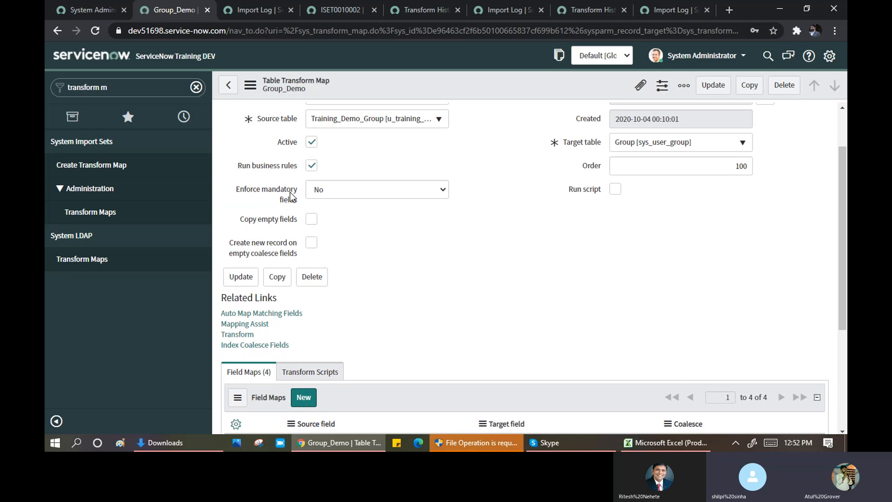
Try Only Mapped Fields for Group_Demo's Enforce mandatory fields setting, check the field maps, and restore the setting to No.
click(338, 189)
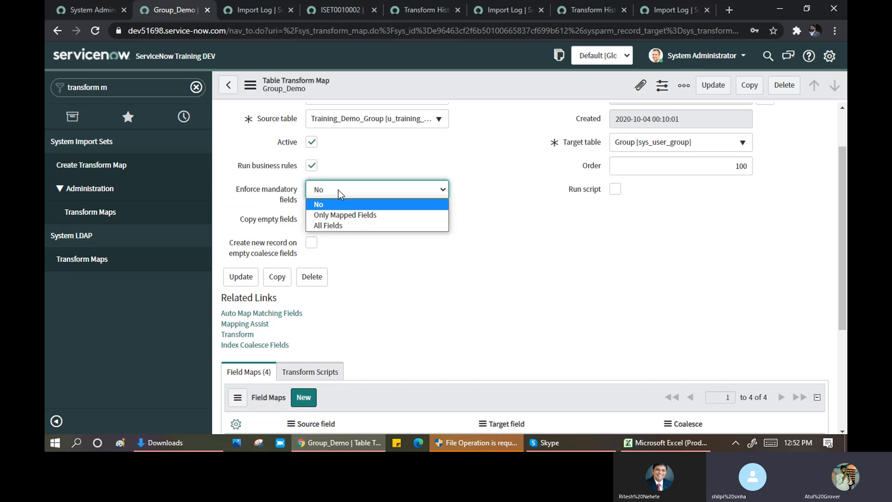
click(665, 443)
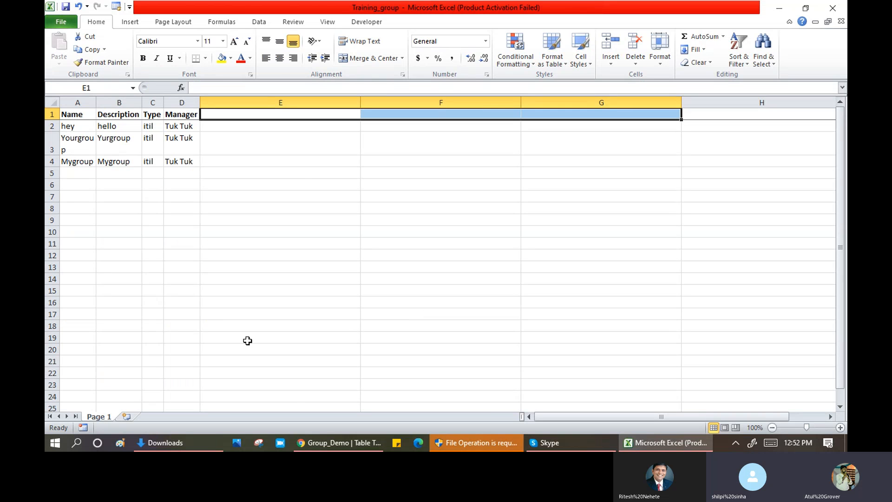
click(341, 442)
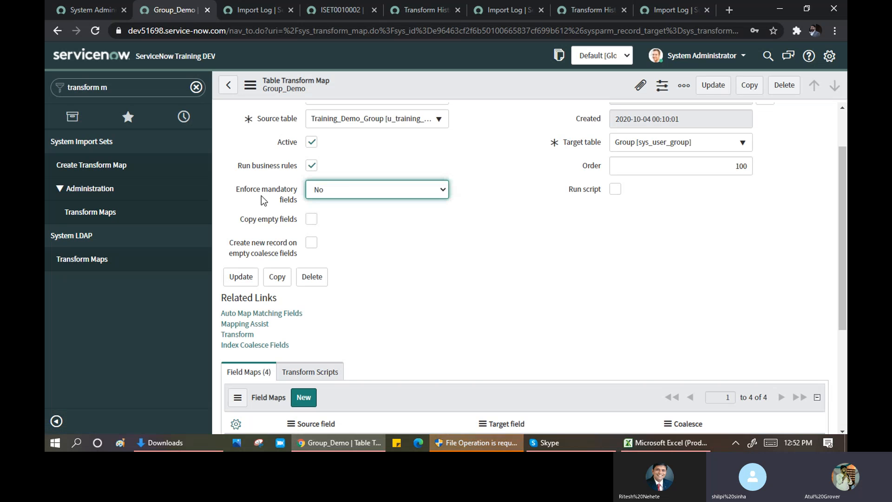
click(344, 189)
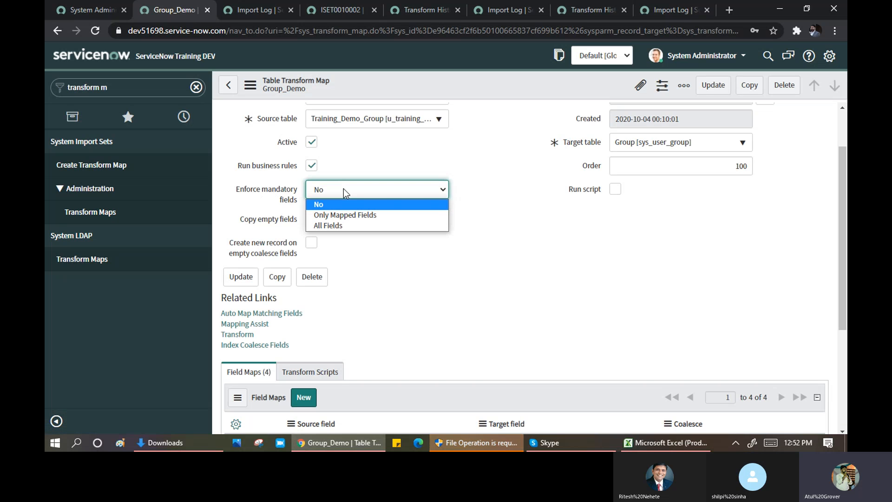
click(350, 216)
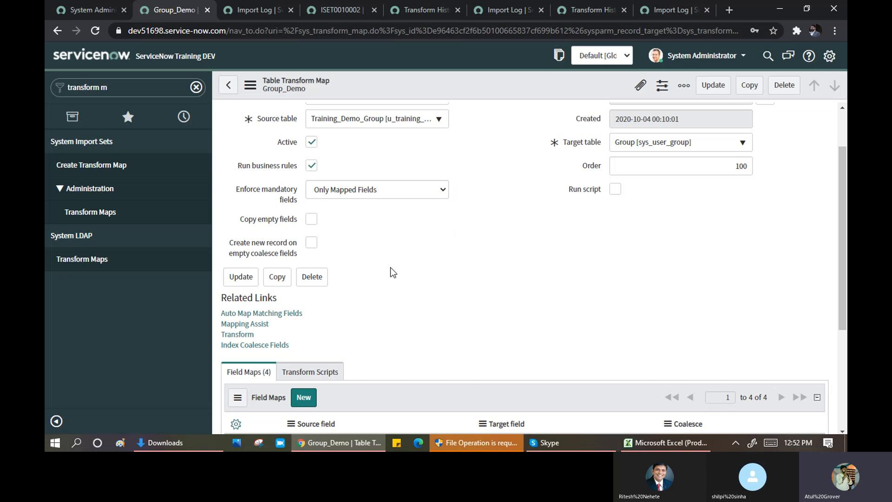
scroll(300, 394, down, 4)
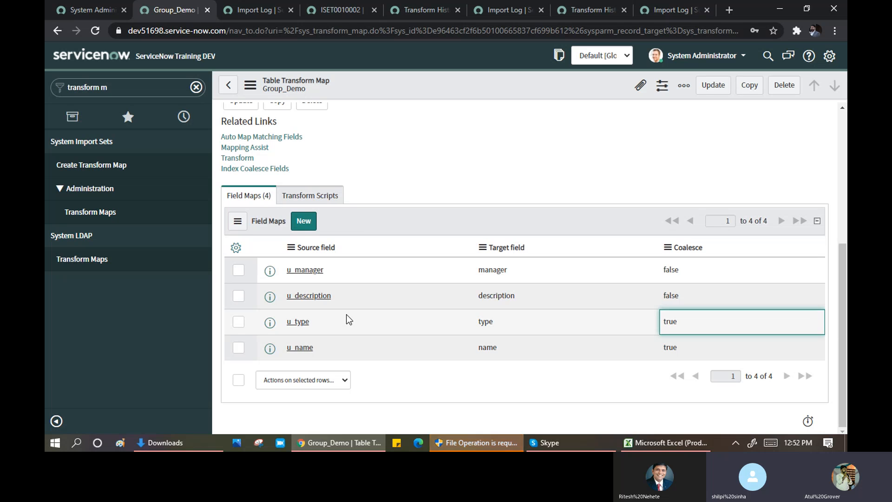
scroll(346, 317, up, 3)
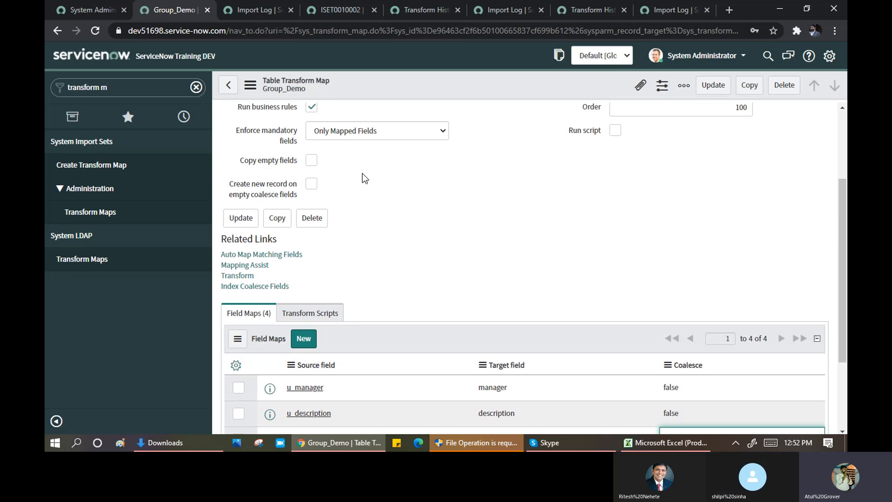
click(353, 130)
click(345, 146)
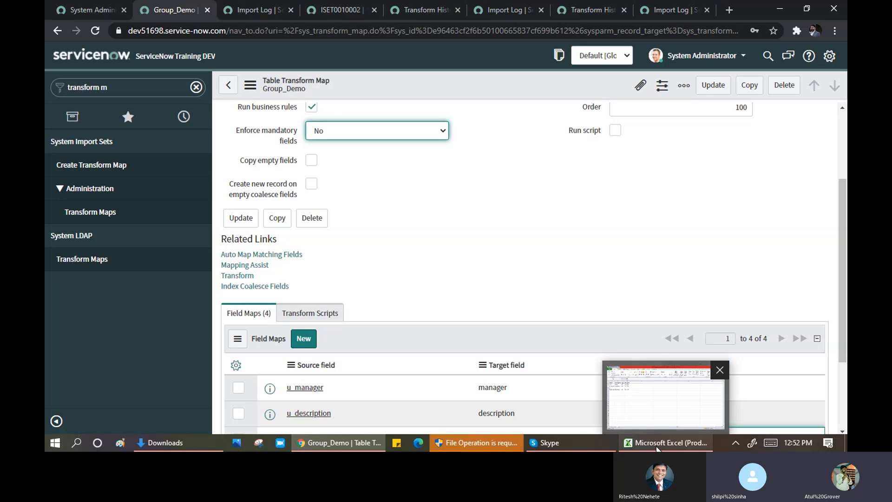
Clear the hey row's description in the Excel workbook and compare the row with the Copy empty fields option in ServiceNow.
click(642, 442)
click(122, 126)
key(Delete)
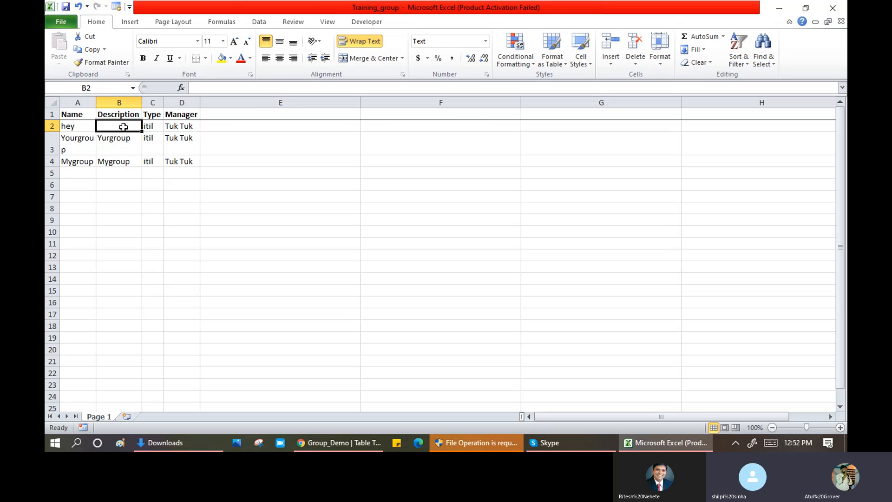
click(345, 443)
mouse_move(290, 186)
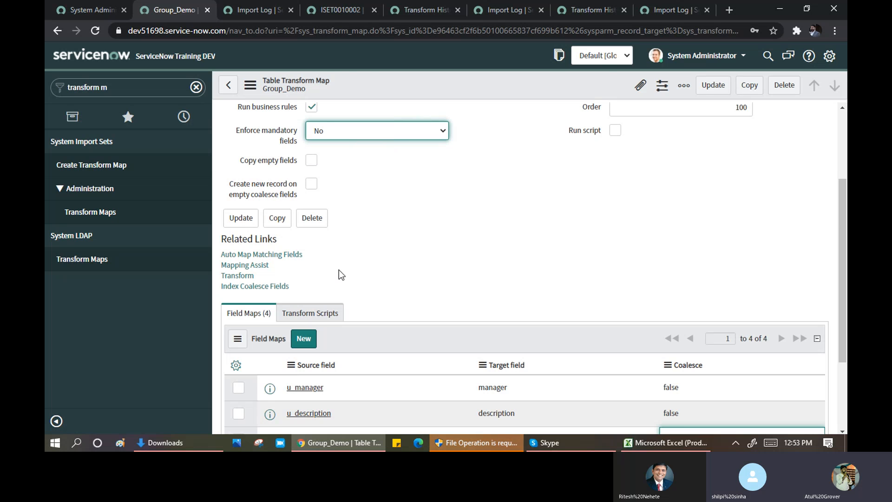
click(669, 442)
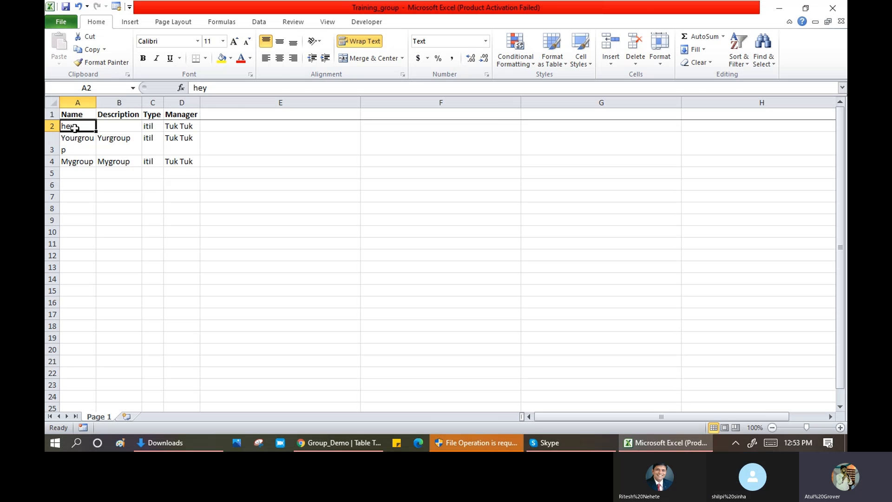
key(alt+Tab)
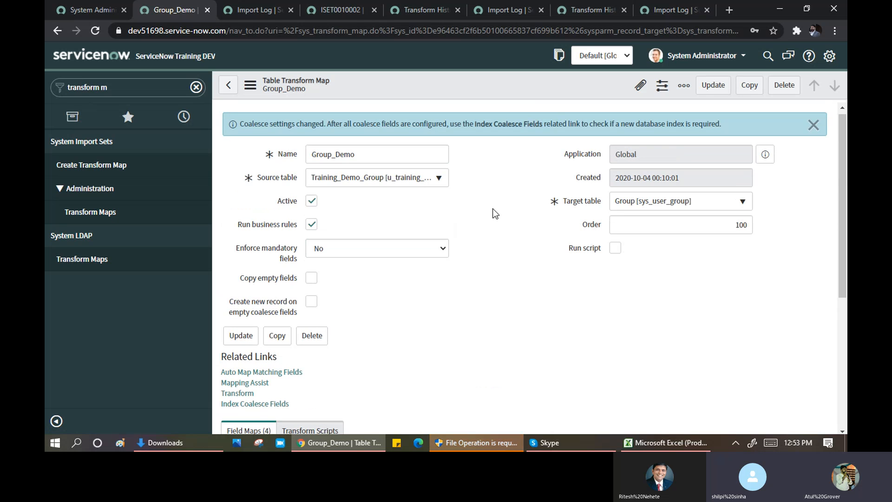
Examine the Choice action options in Group_Demo's u_manager field map, leave them unchanged, and return to the transform map's field maps.
scroll(486, 227, down, 4)
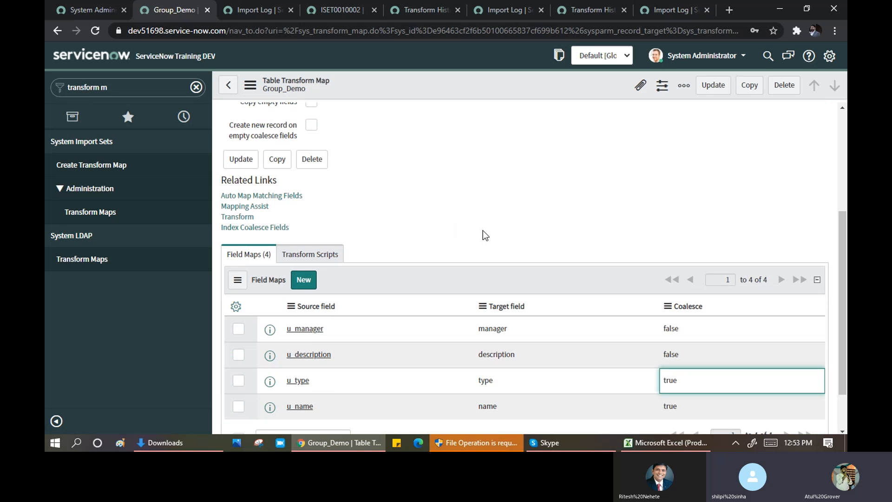
click(305, 330)
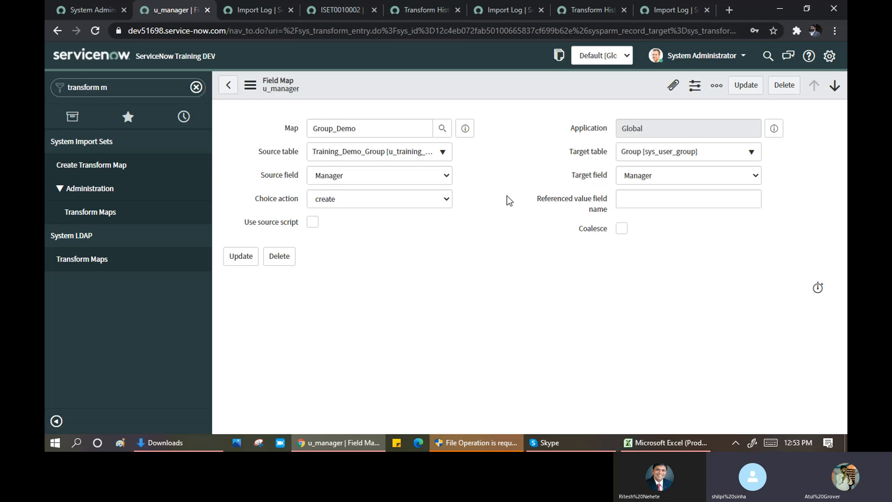
click(358, 204)
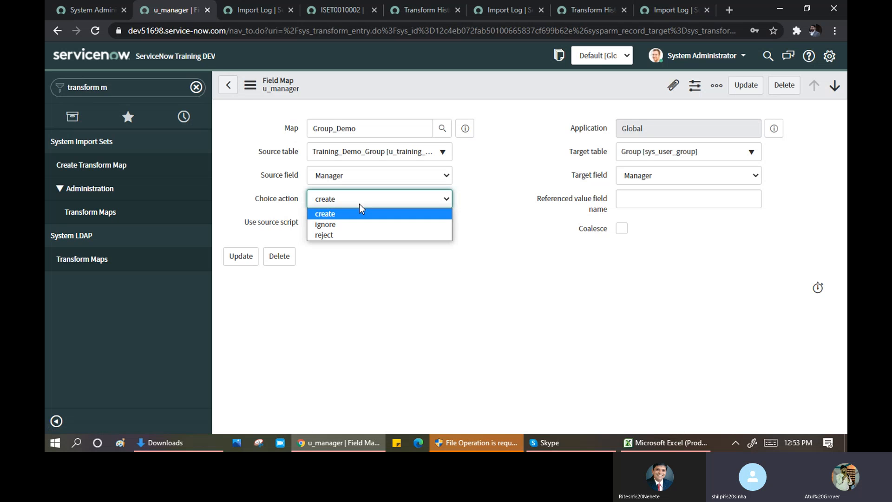
click(232, 91)
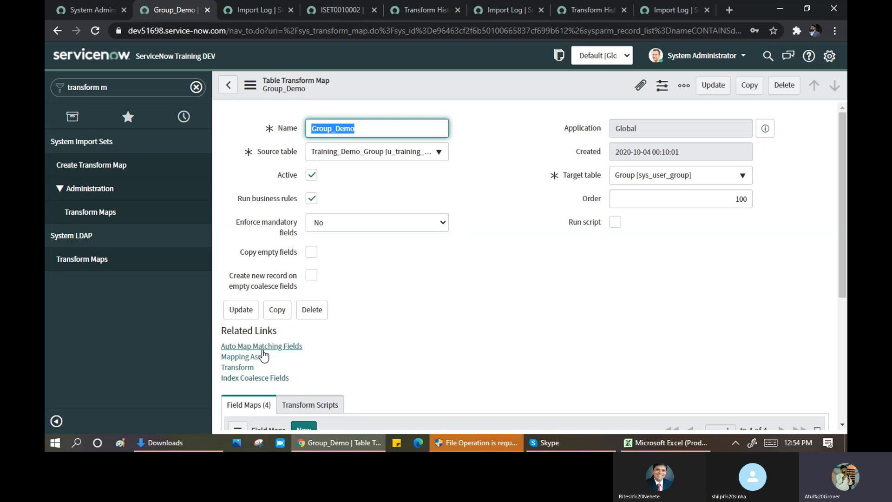
click(424, 295)
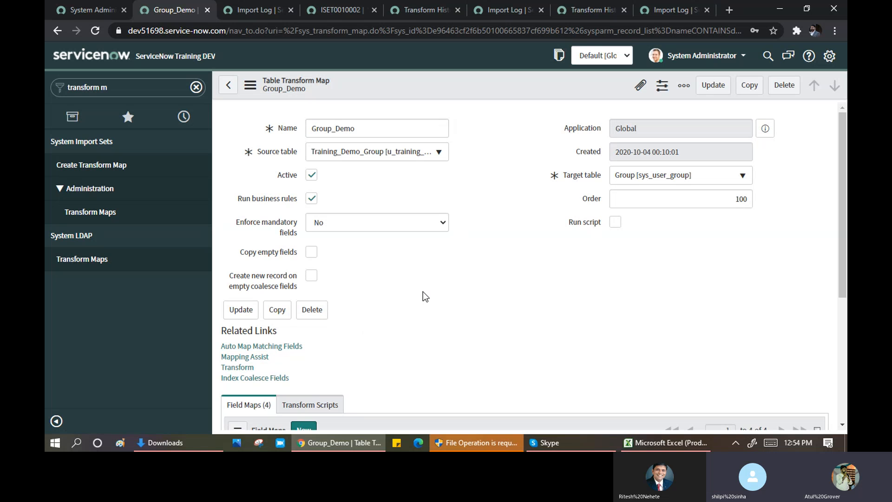
scroll(424, 296, down, 3)
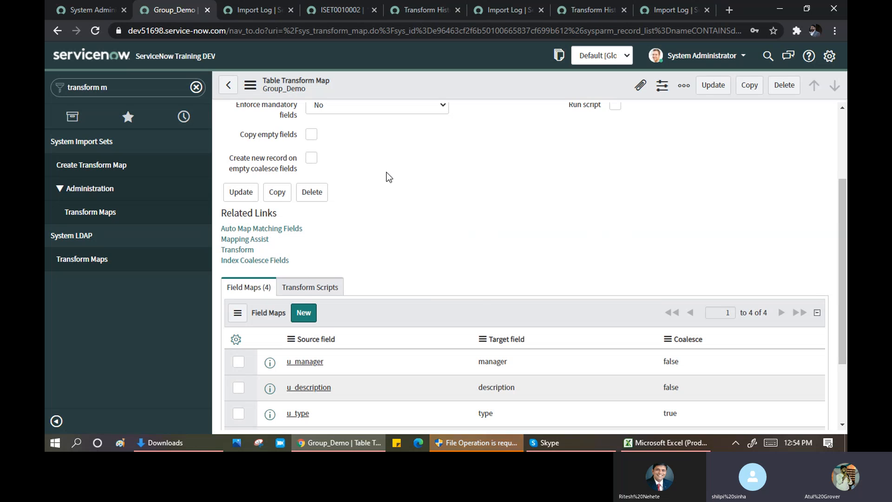
Check the ServiceNow Training PROD instance alongside the DEV instance, returning to the Group_Demo transform map in DEV.
click(103, 15)
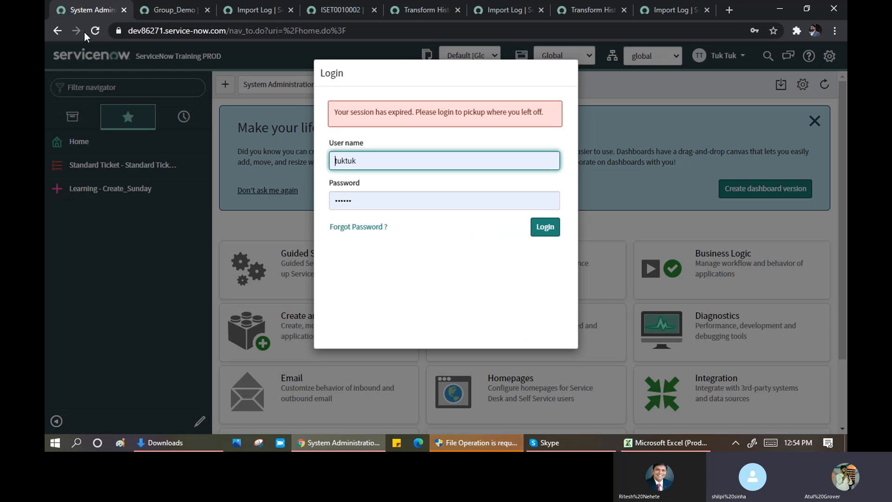
click(172, 11)
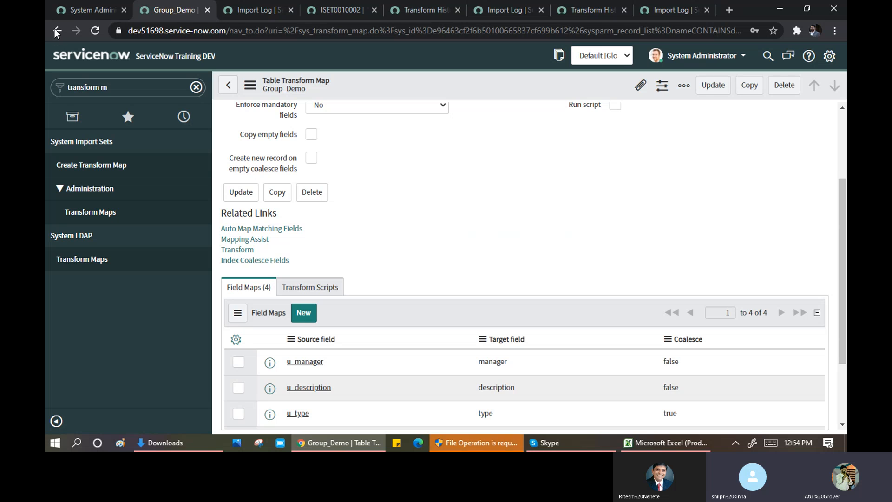
click(67, 10)
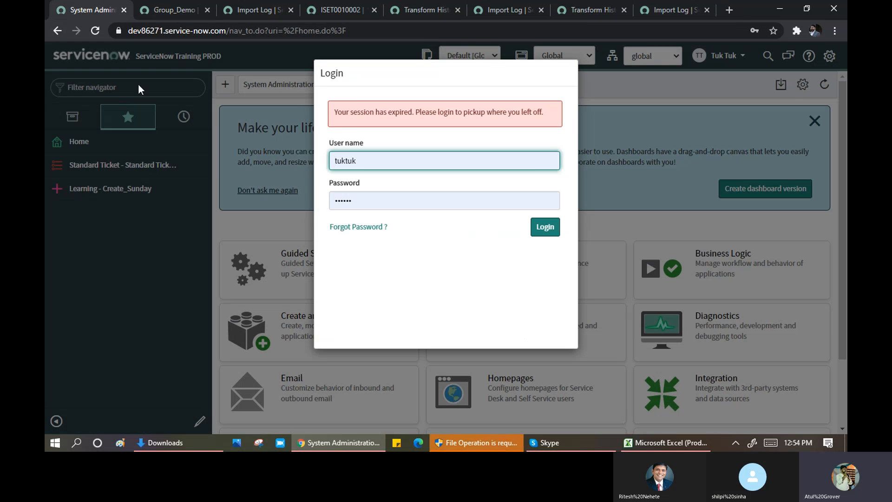
click(170, 13)
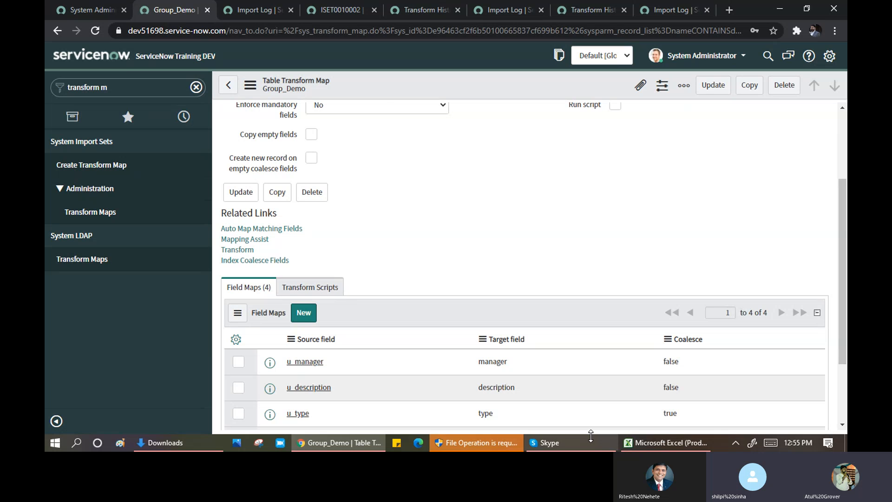
Switch to the Skype call and open its screen-sharing options.
click(576, 446)
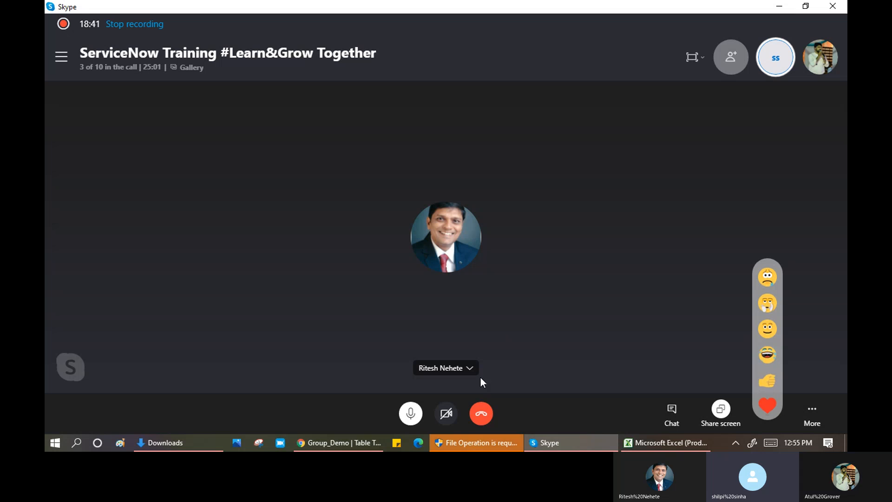
click(720, 408)
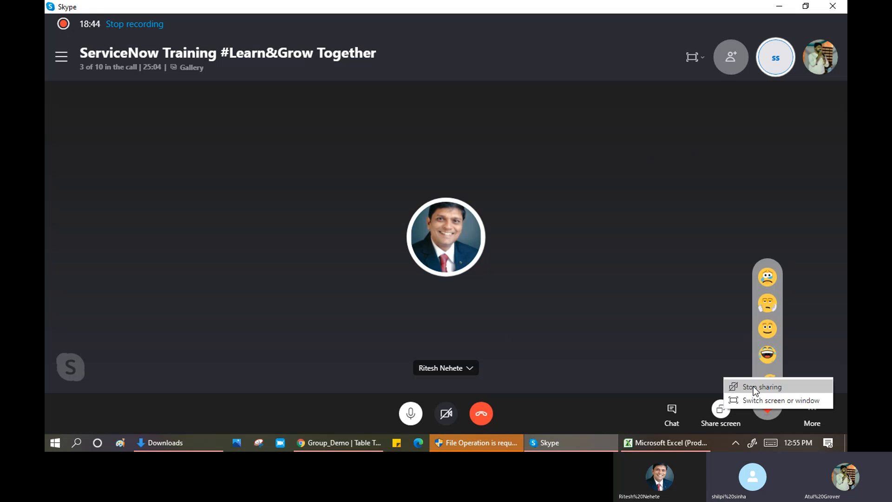